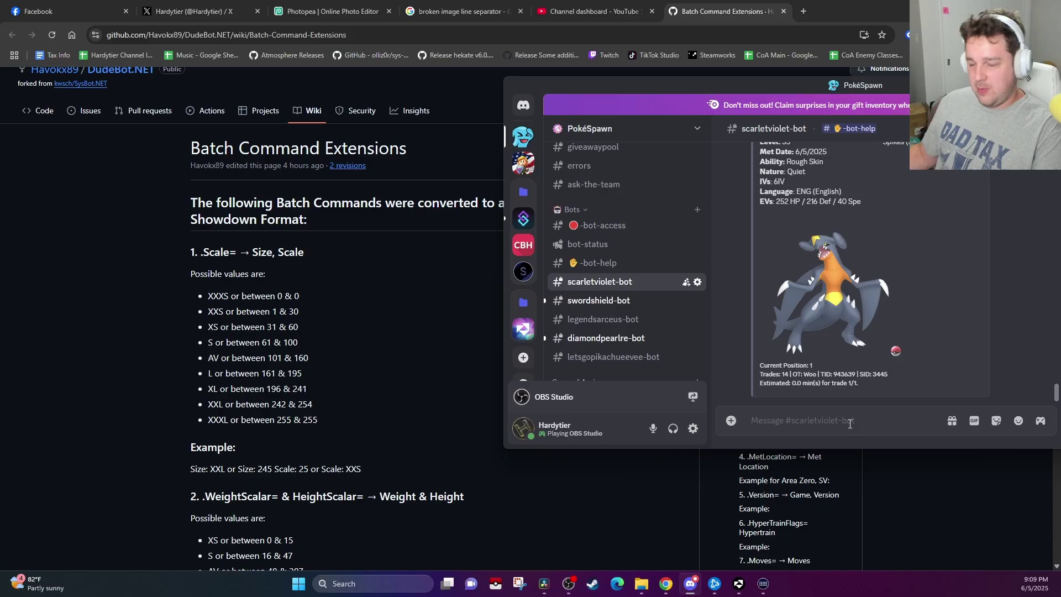
- Replace the .RibbonMarkMightiest=True line with '$trade Pikachu' and begin a second line
type(".Ribbon")
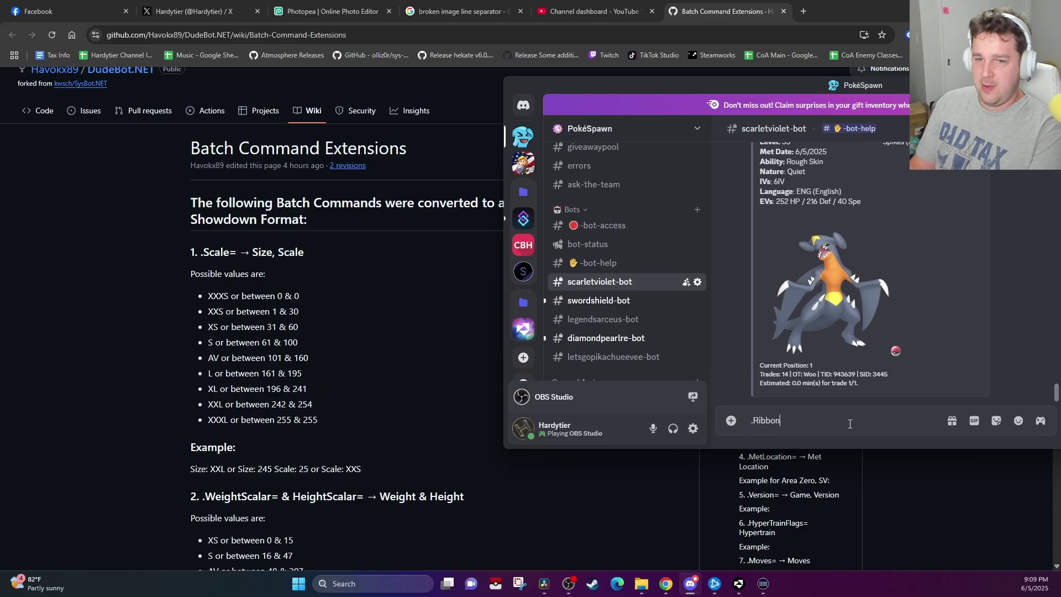
type("MarkMightiest=")
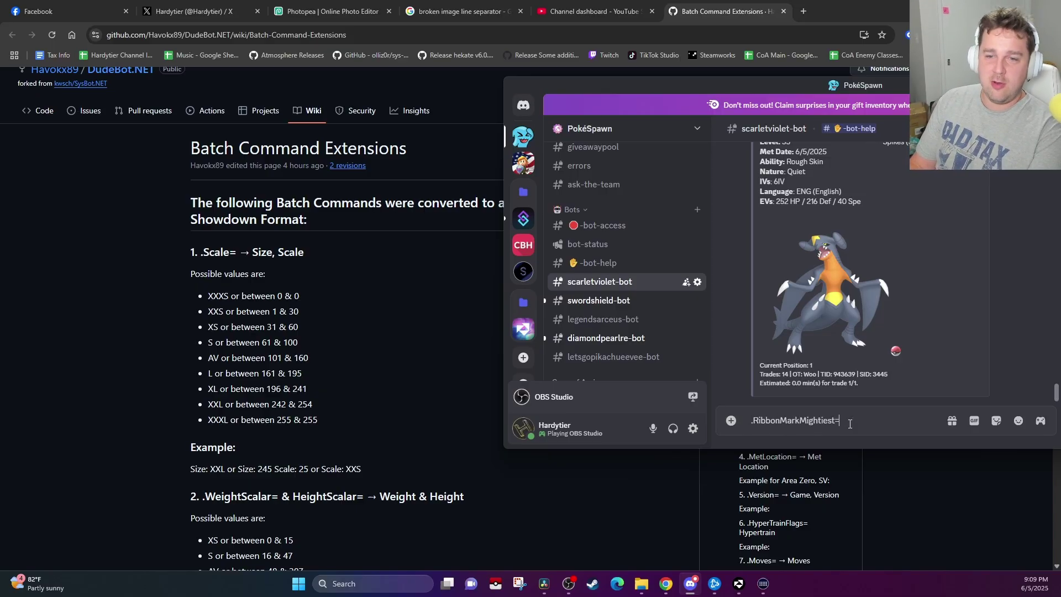
type("True")
key("Return")
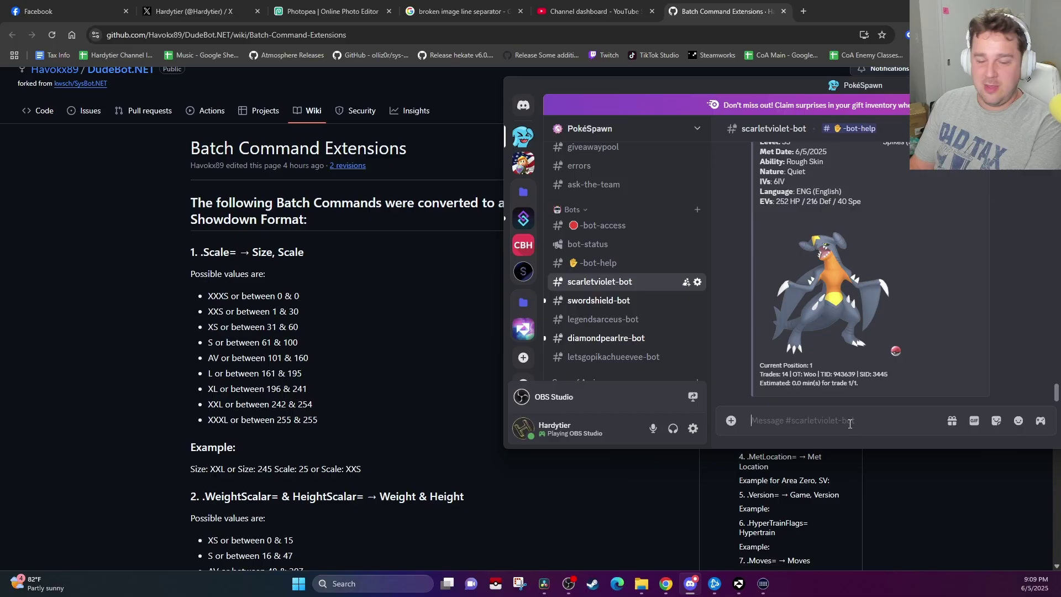
type("$trade Pikachu")
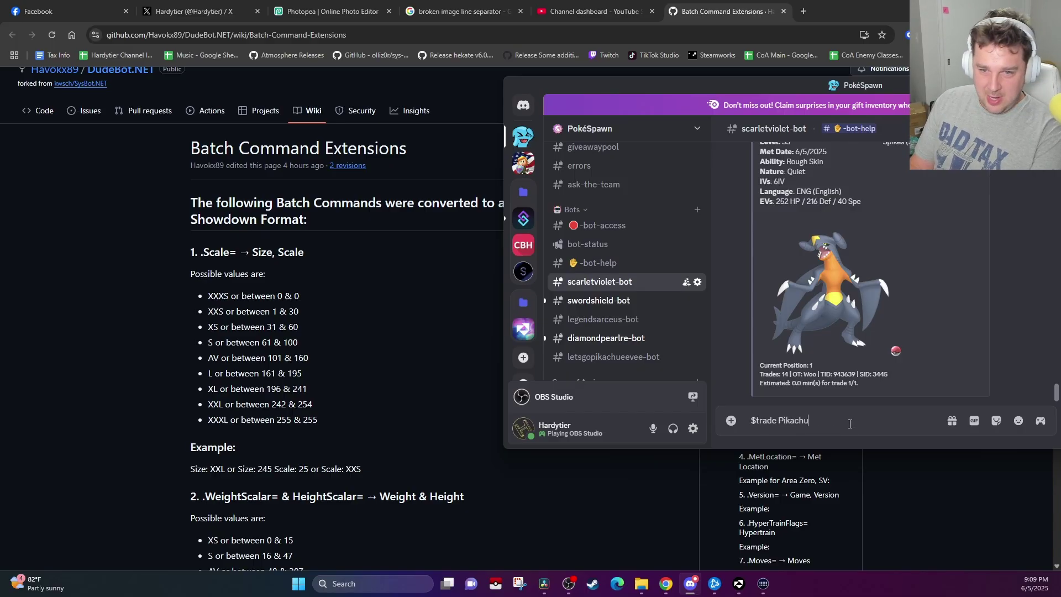
key("shift+Return")
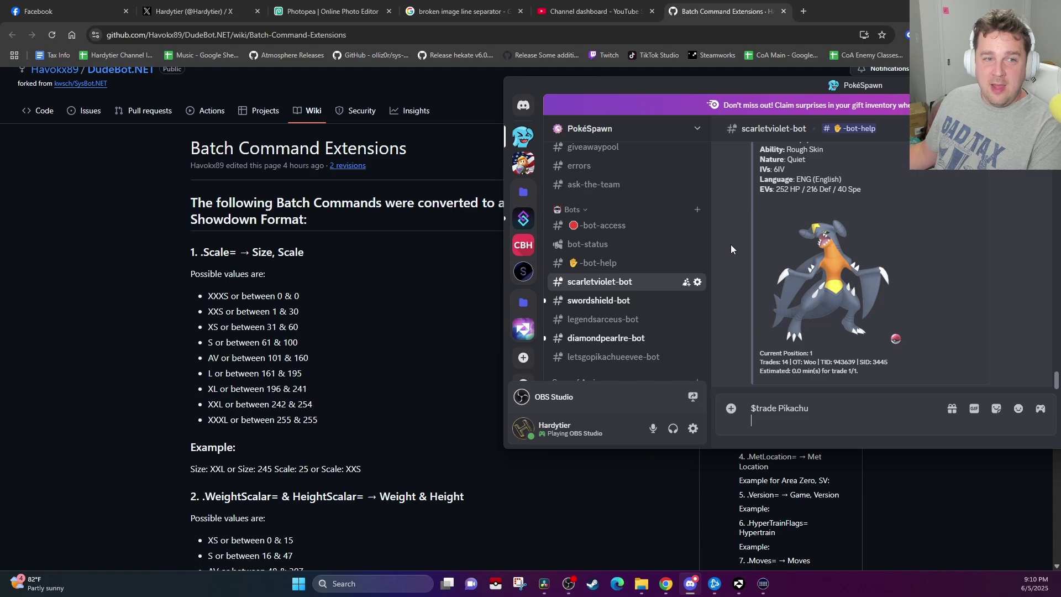
scroll(490, 263, "down", 1)
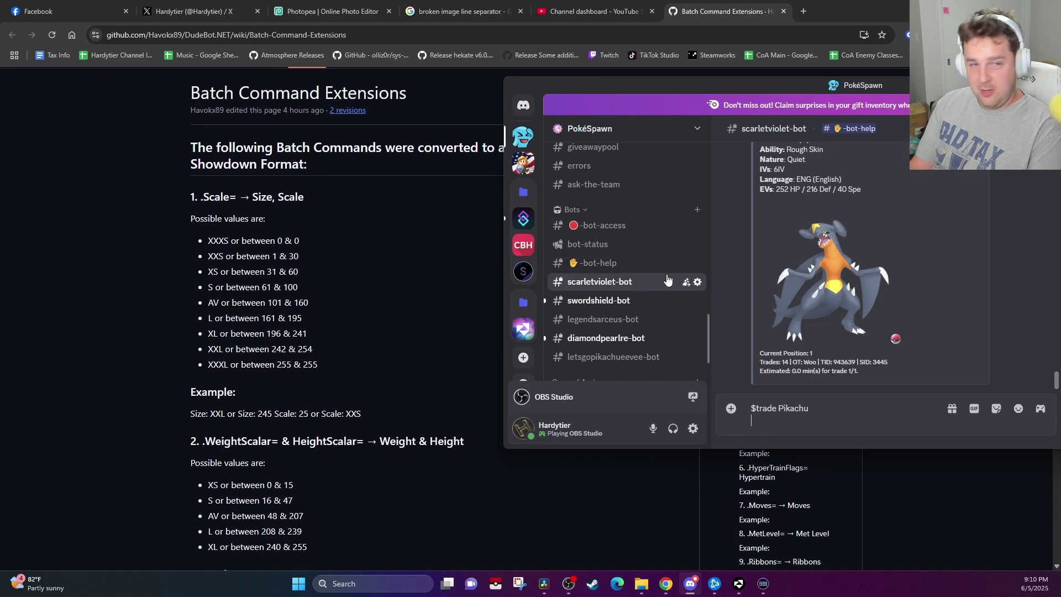
- Write 'Scale: XS' on the second line after trying .Scale=0, 255 and other size values
type(".Scale=")
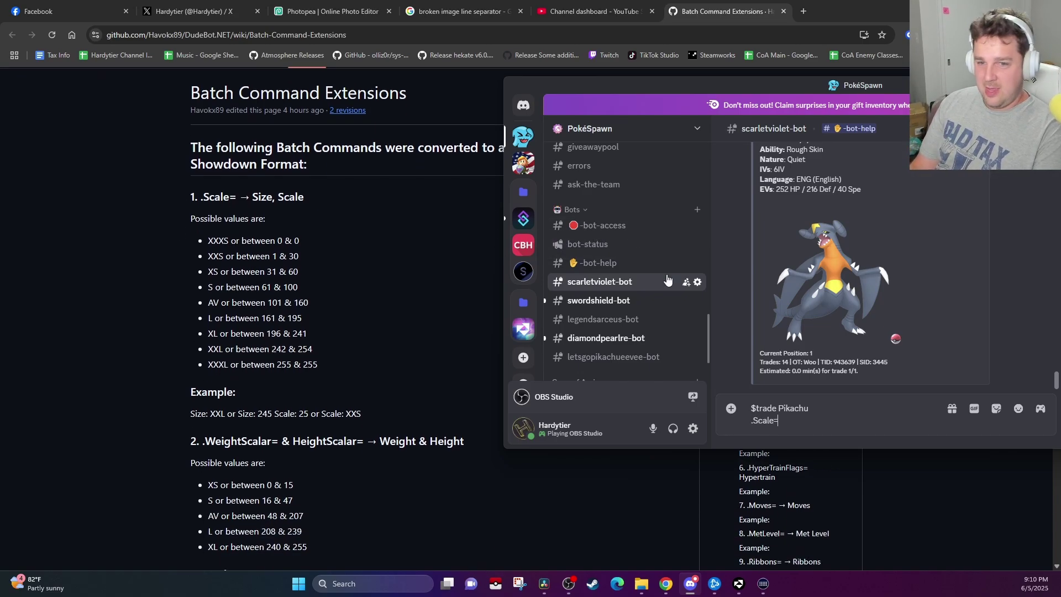
type("0")
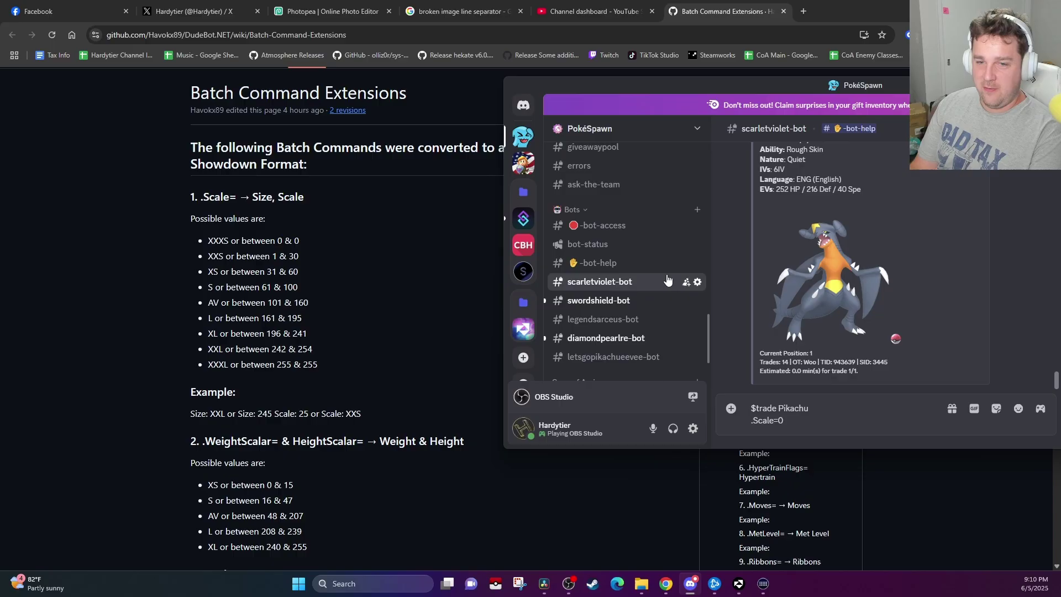
key("BackSpace")
type("255")
key("BackSpace")
key("BackSpace")
key("BackSpace")
key("BackSpace")
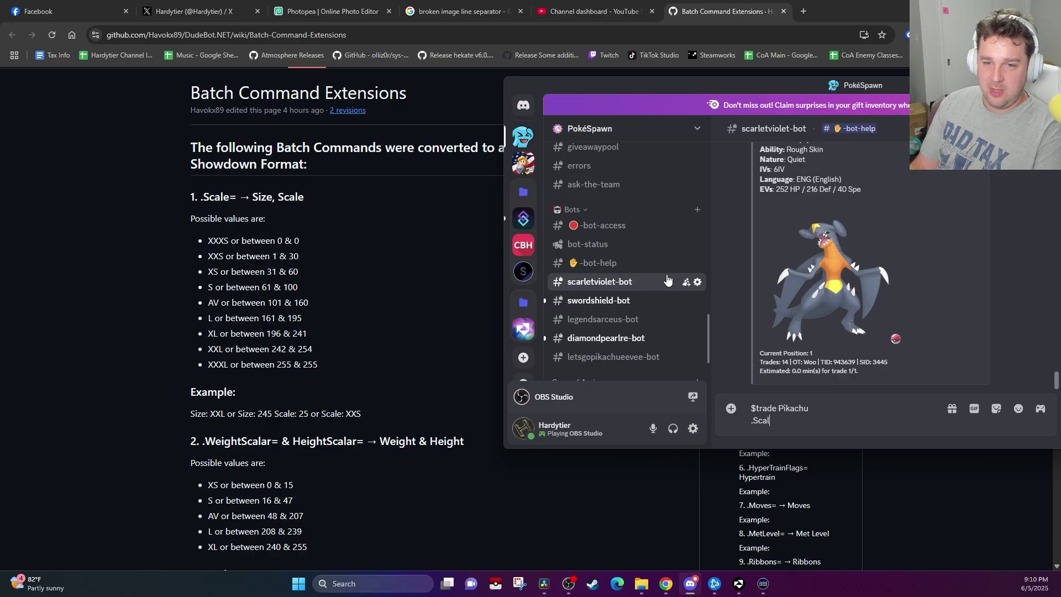
key("BackSpace")
key("BackSpace")
key("BackSpace")
key("BackSpace")
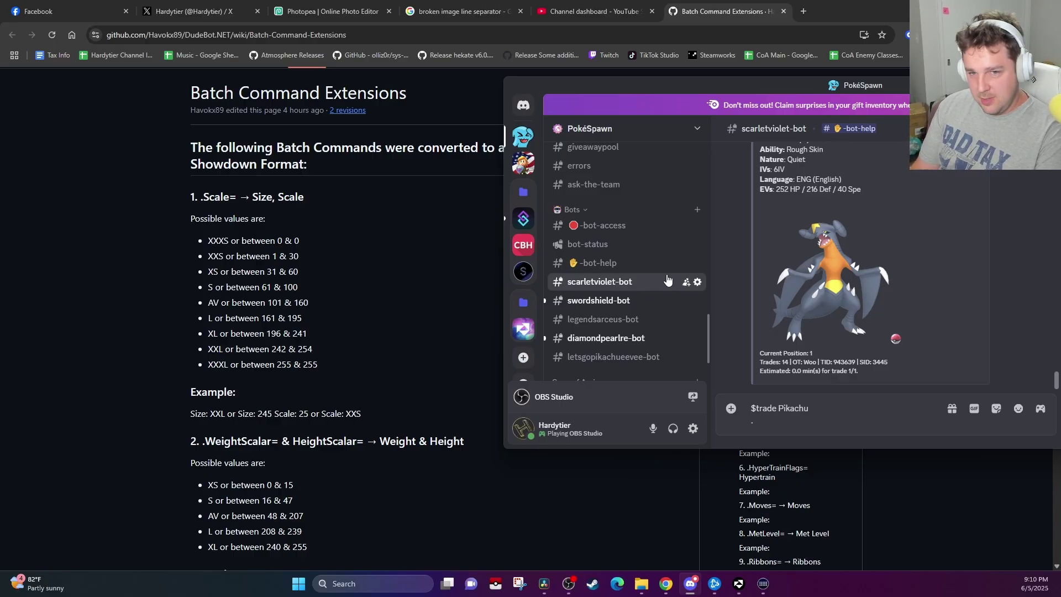
type("Scale")
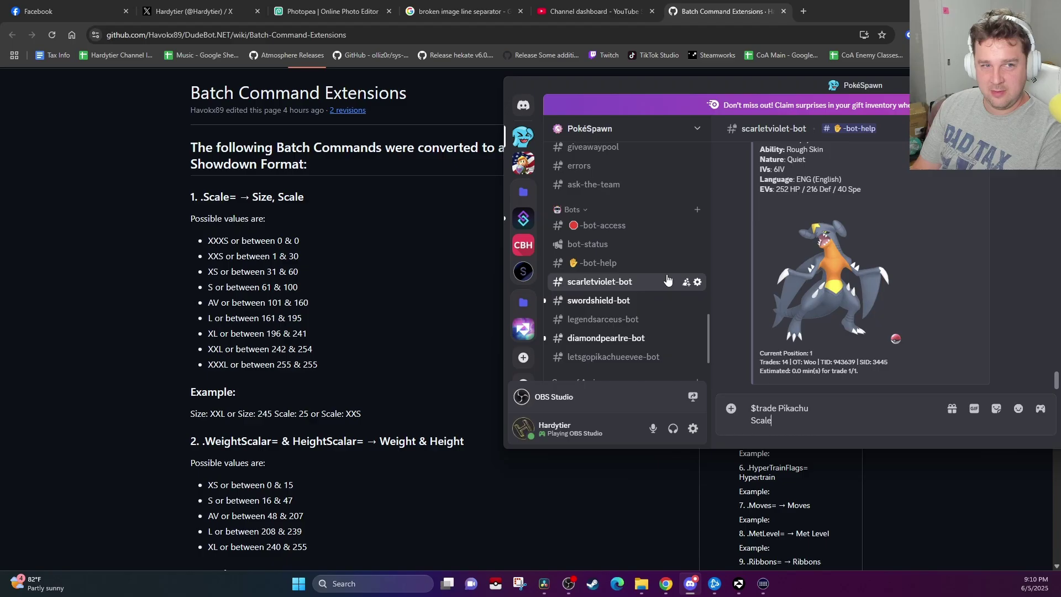
type(": XXX")
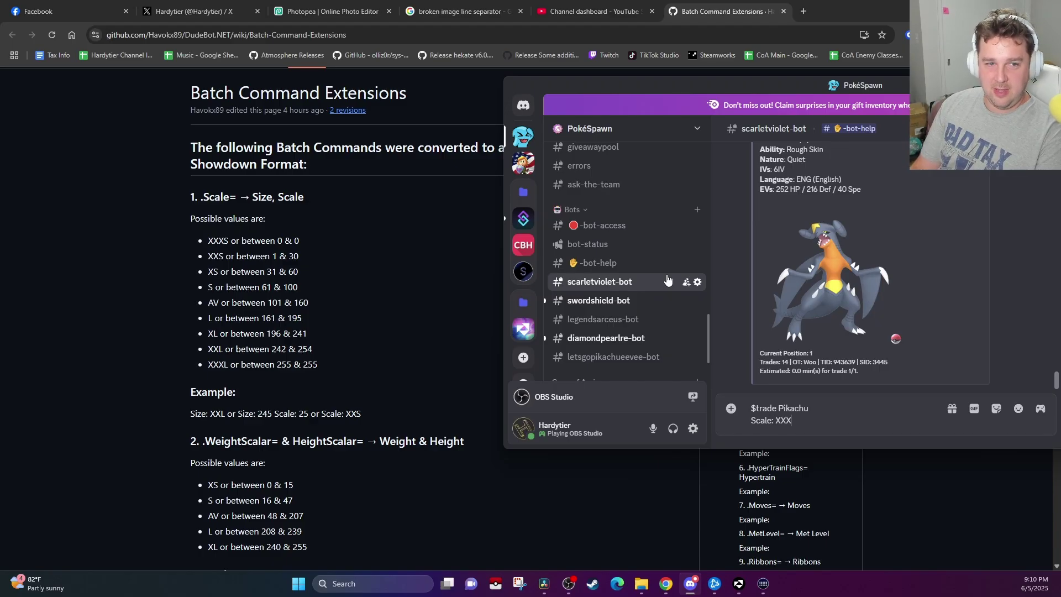
type("L")
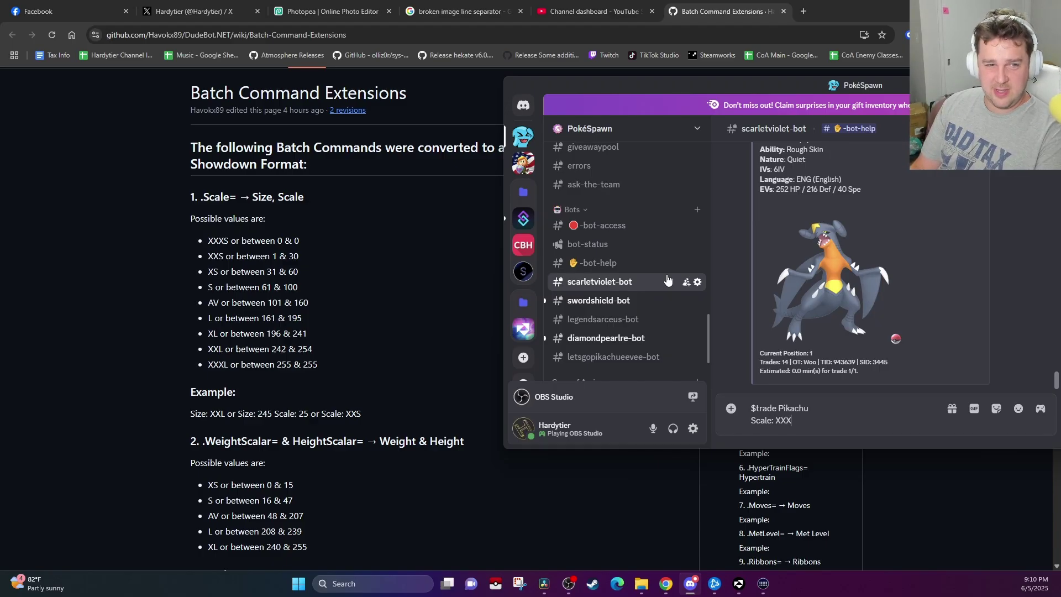
type("S")
key("BackSpace")
key("BackSpace")
key("BackSpace")
key("BackSpace")
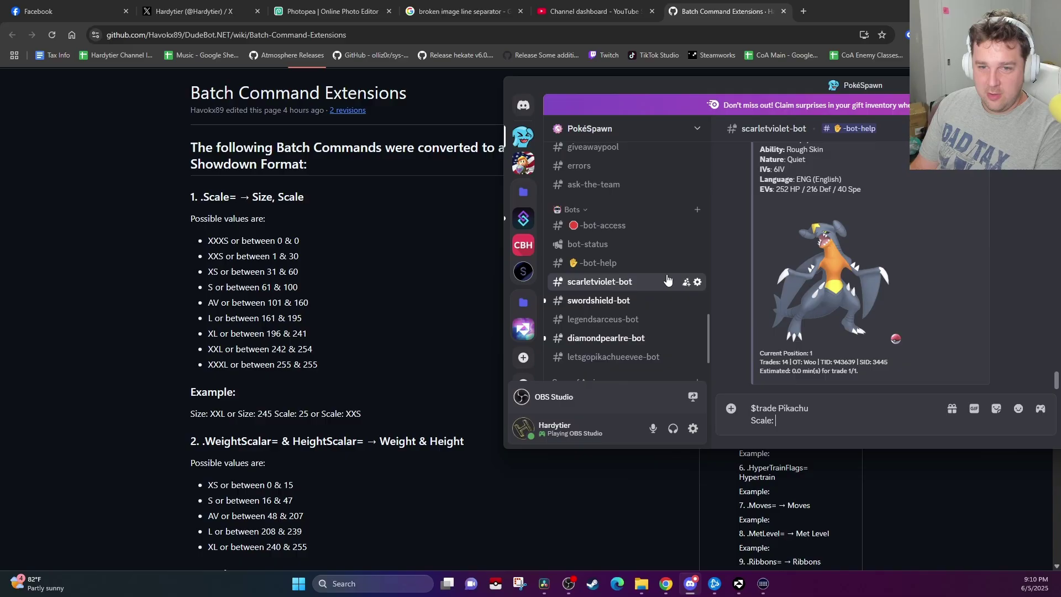
type("255")
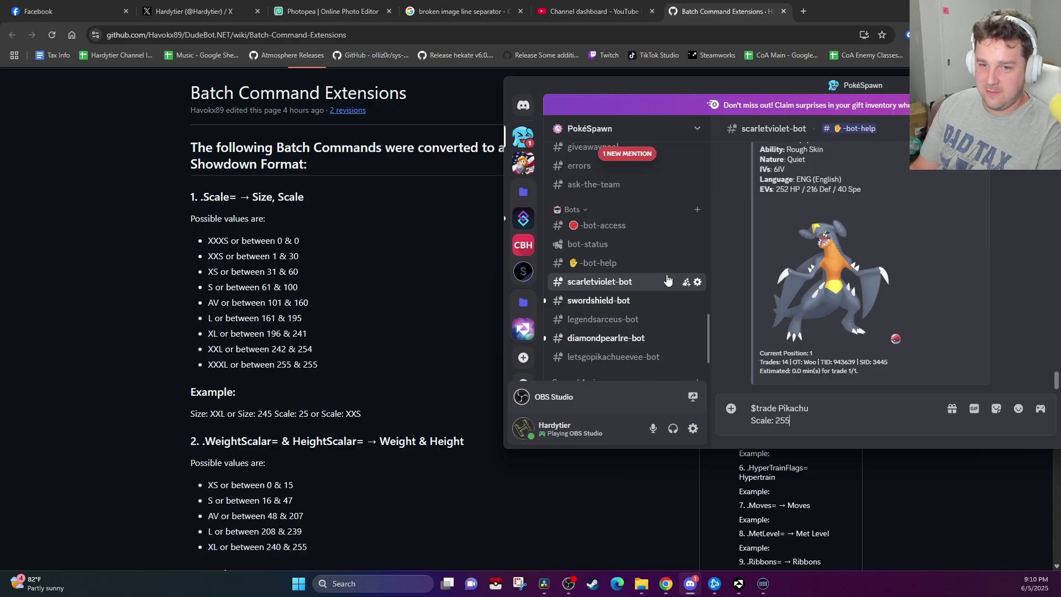
key("BackSpace")
key("BackSpace")
key("BackSpace")
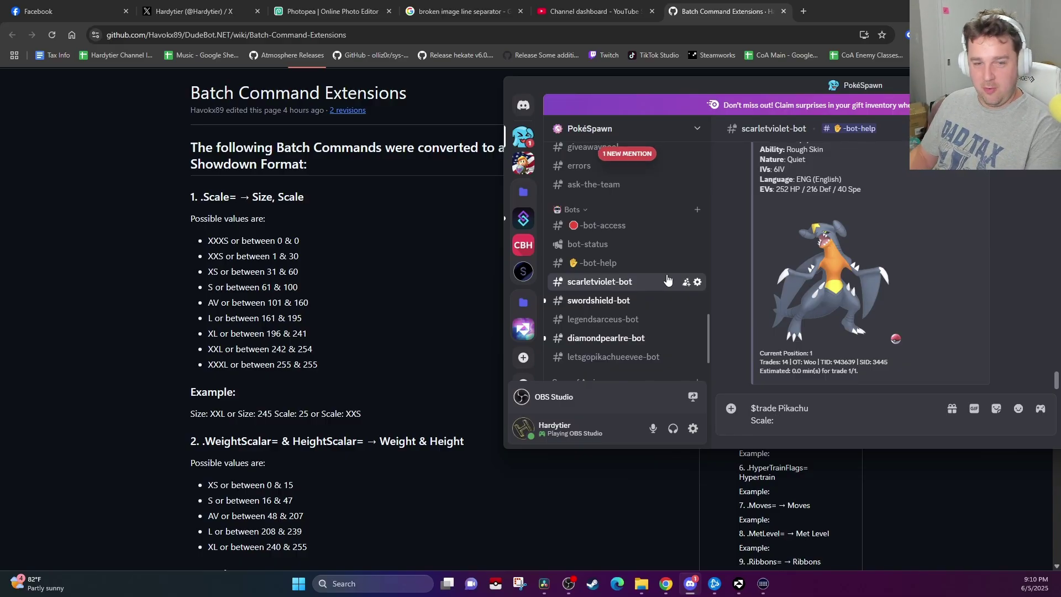
type("AV")
key("BackSpace")
key("BackSpace")
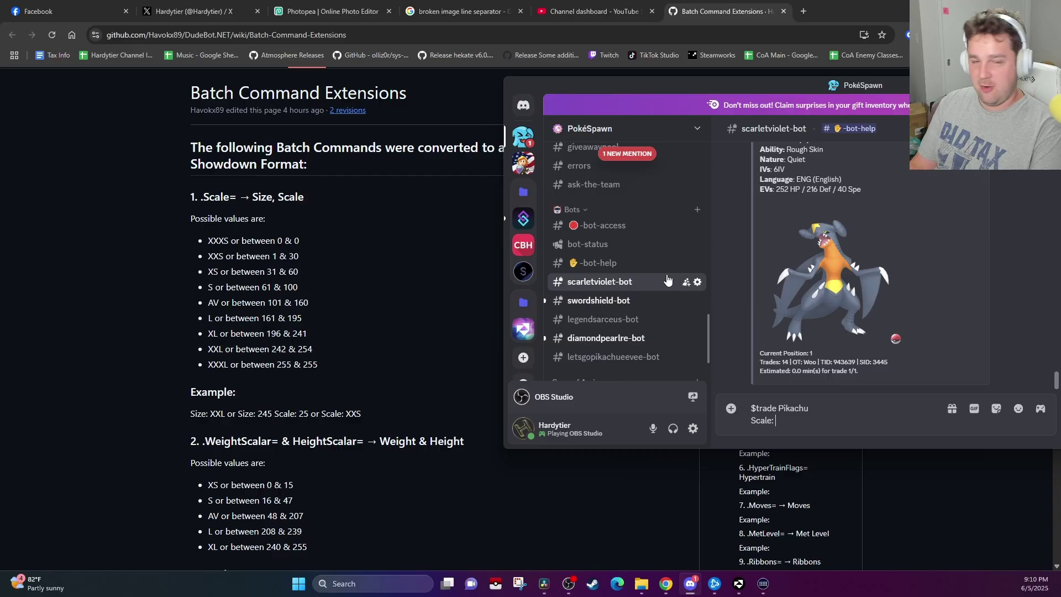
type("XS")
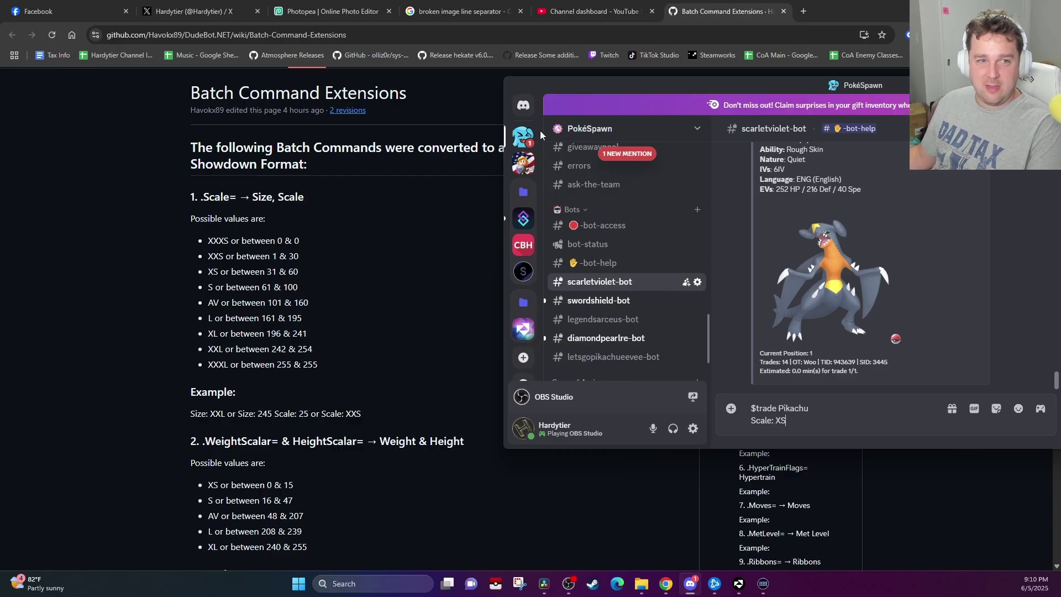
- Check the XS and S entries in the wiki size list, then start a third line
left_click(237, 238)
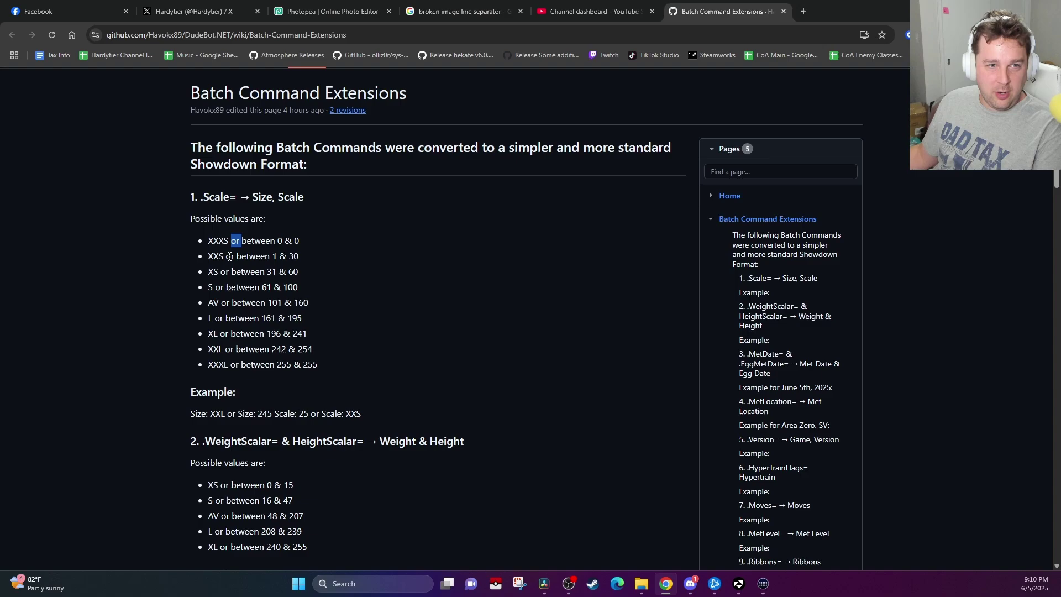
double_click(225, 272)
double_click(220, 290)
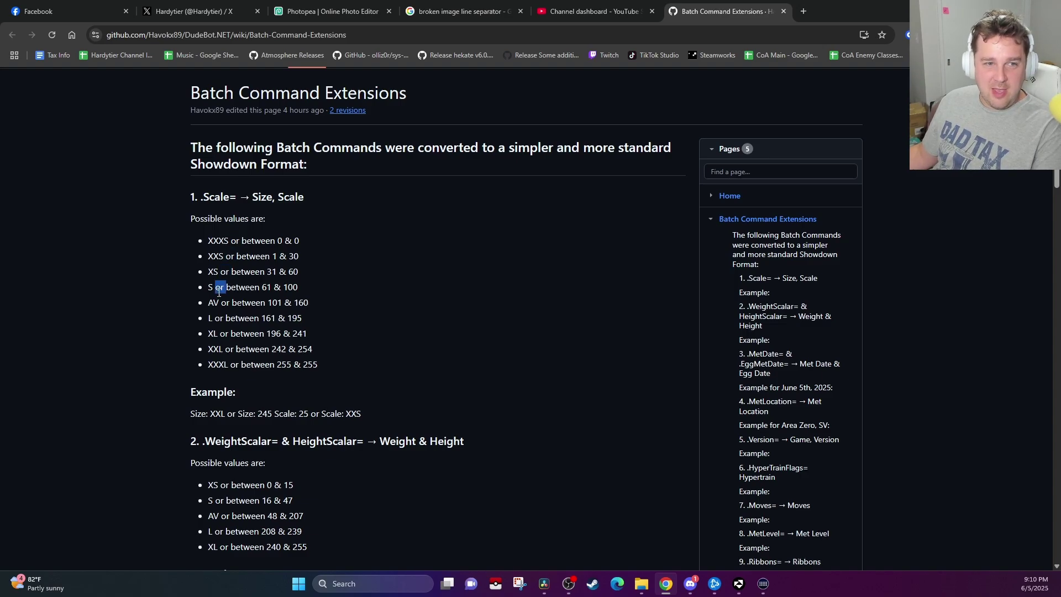
left_click(690, 583)
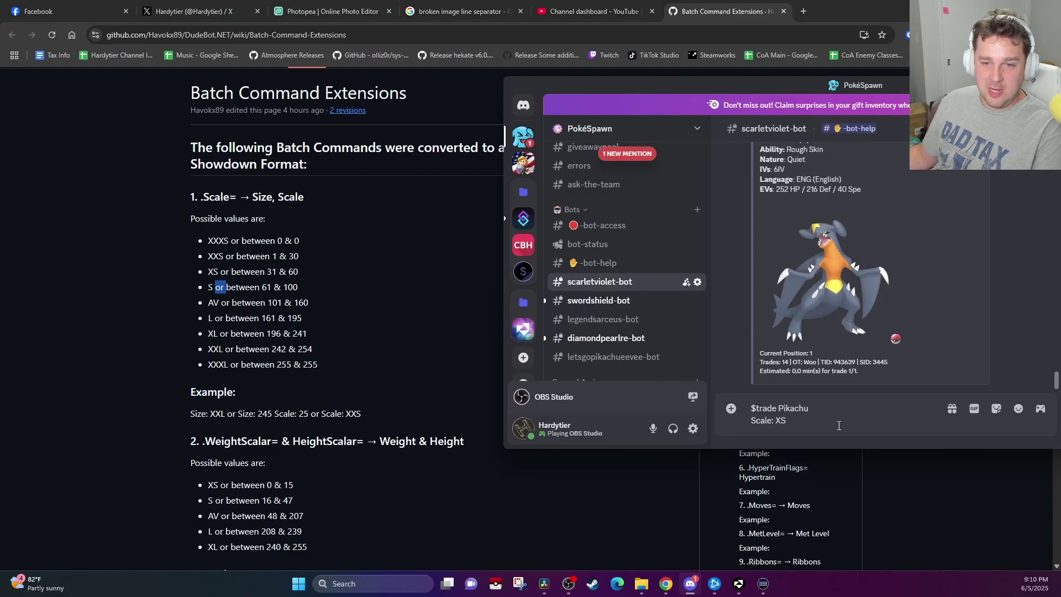
key("shift+Return")
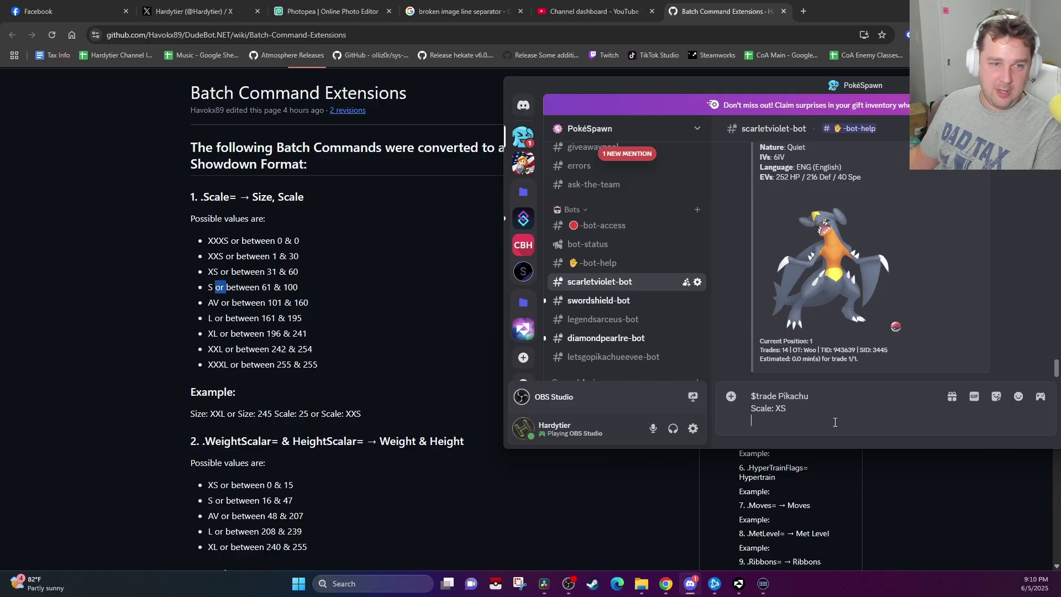
- Add 'Weight: L' and 'Height: XL' lines under 'Scale: XS'
scroll(287, 269, "down", 5)
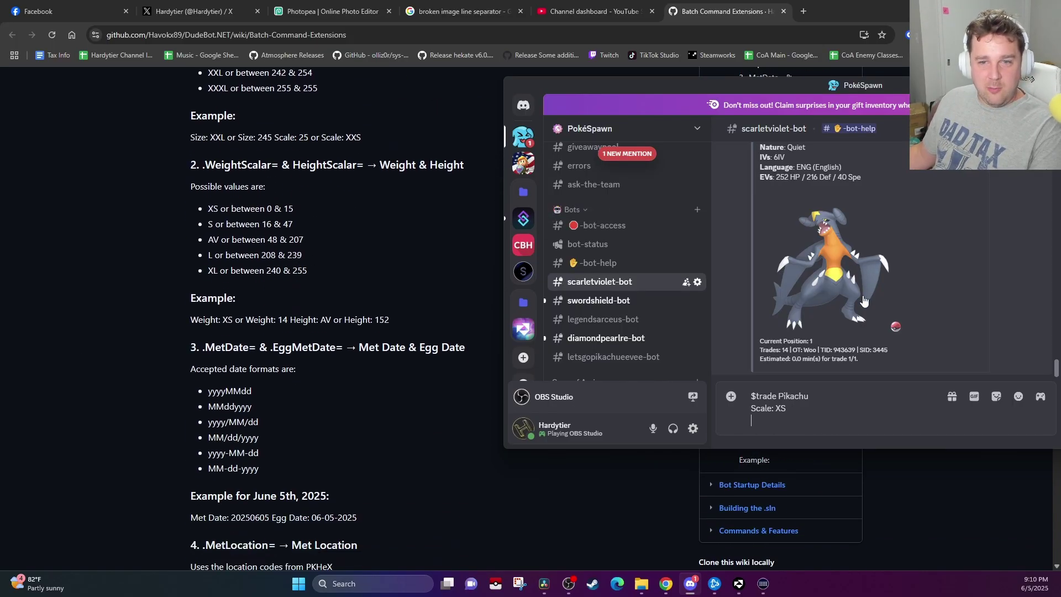
type("Weight:")
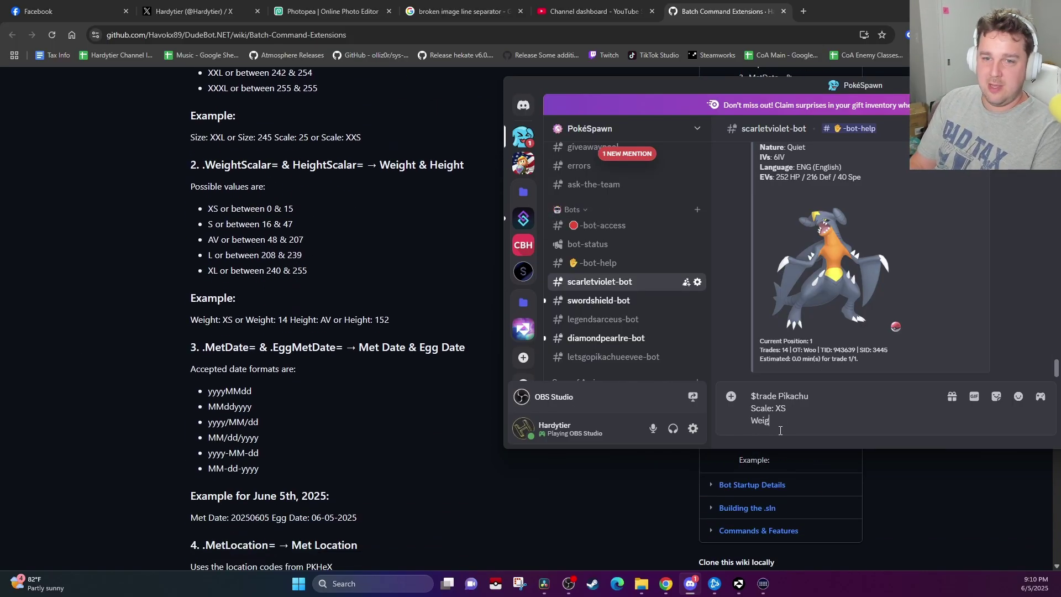
key("shift+Return")
type("Height:")
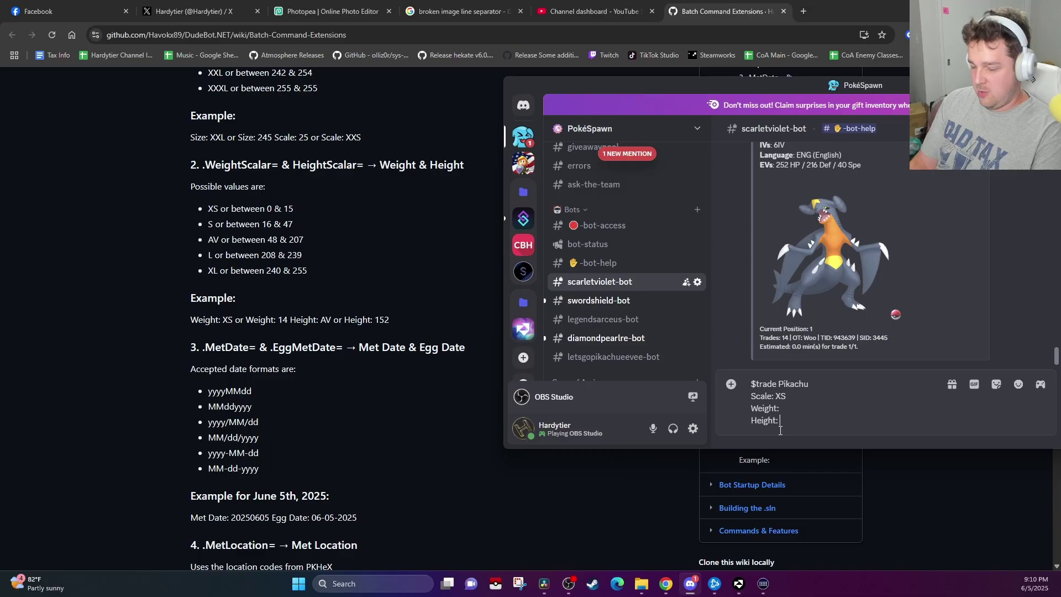
type(" XL")
key("Up")
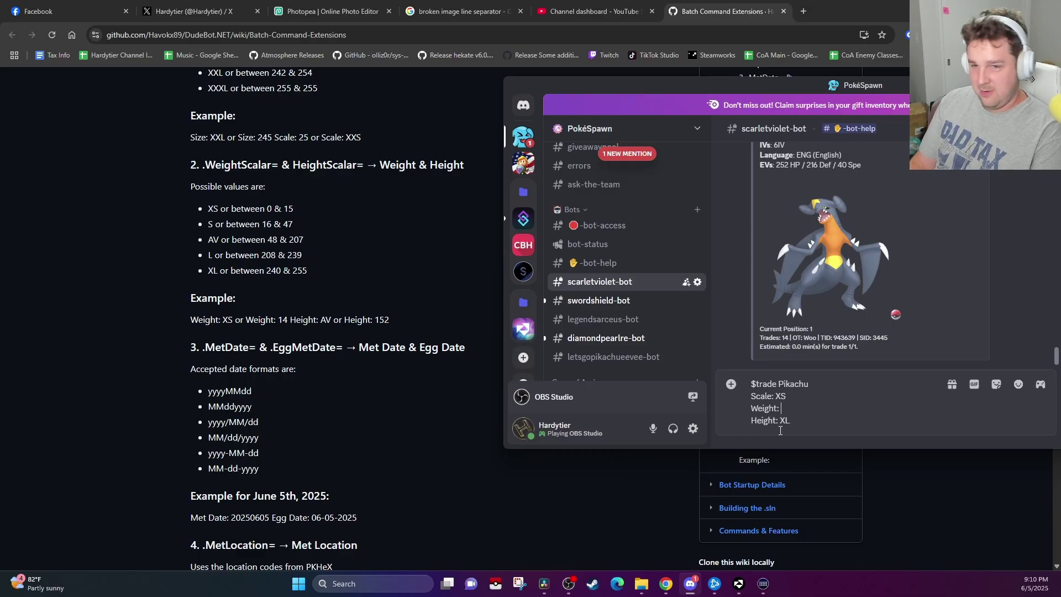
type("L")
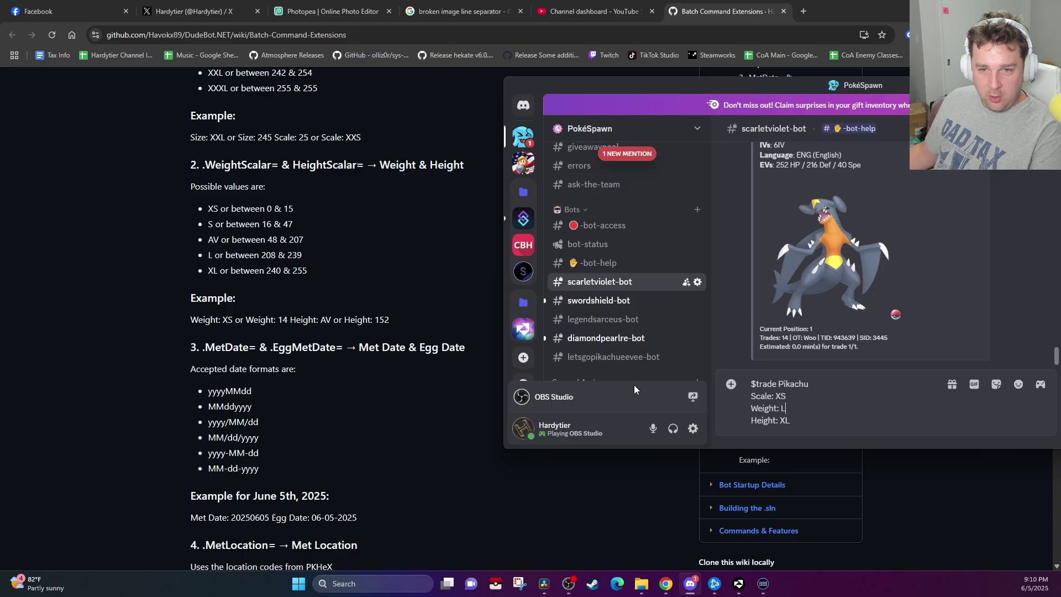
- Correct the values to 'Weight: 125' and 'Height: S', then start a new line
key("Up")
left_click(795, 406)
key("BackSpace")
type("125")
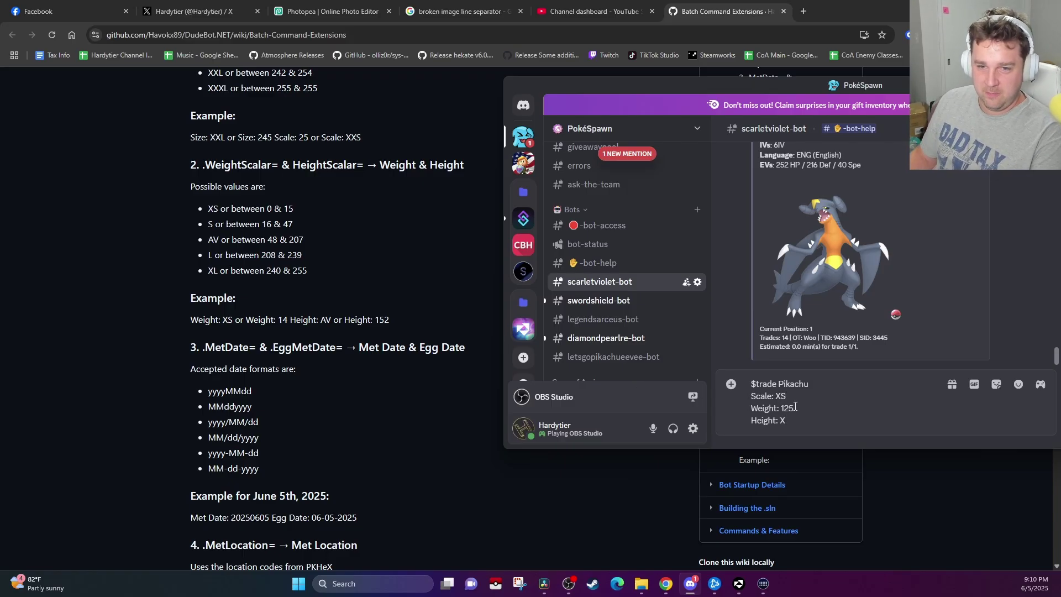
key("BackSpace")
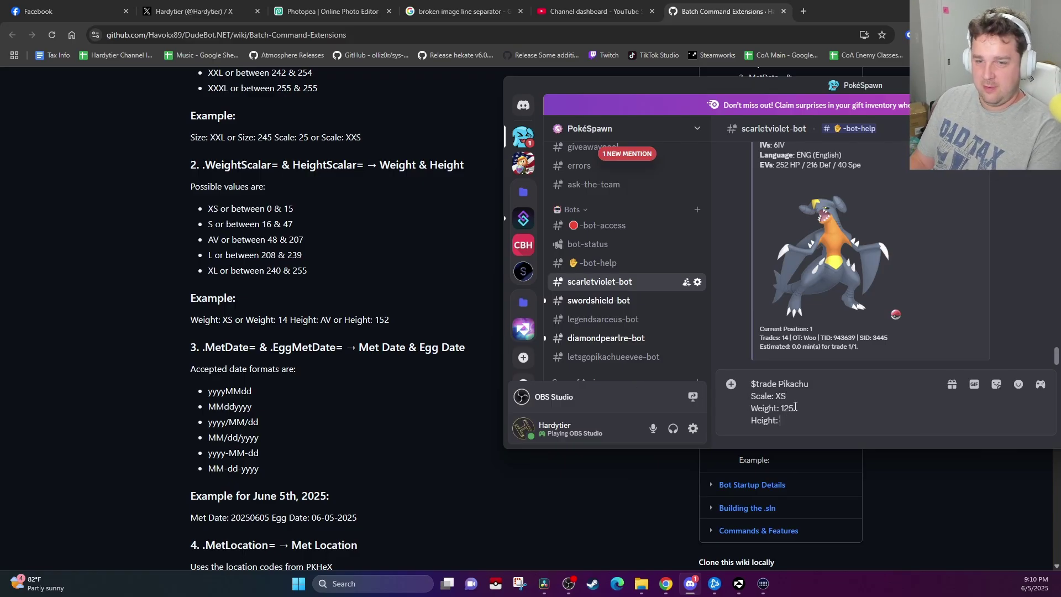
type("S")
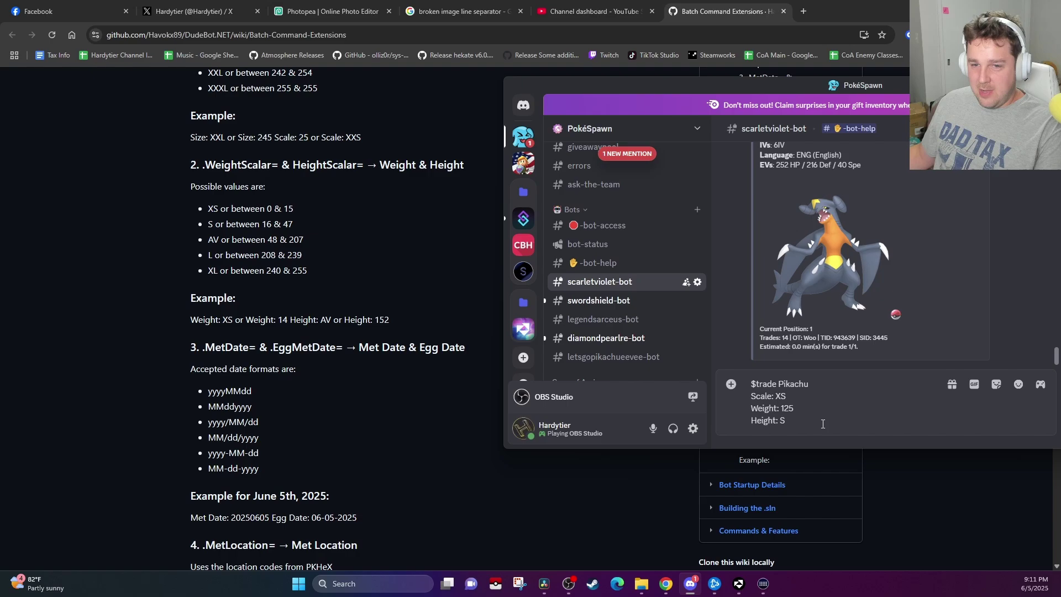
key("shift+Return")
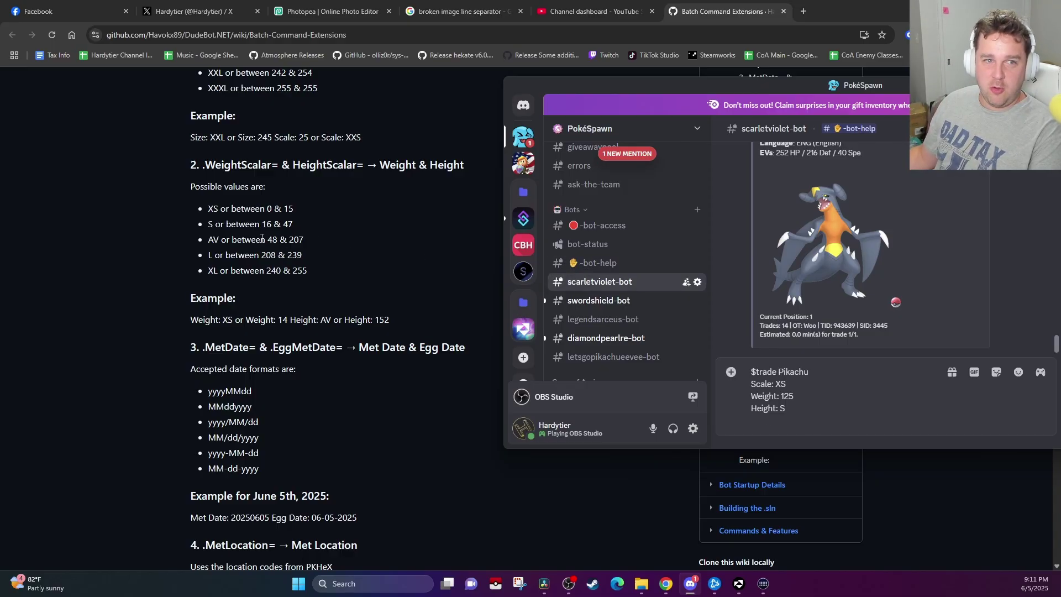
- Type 'Met Date: 20250505' below 'Height: S' and start another line
scroll(497, 301, "down", 3)
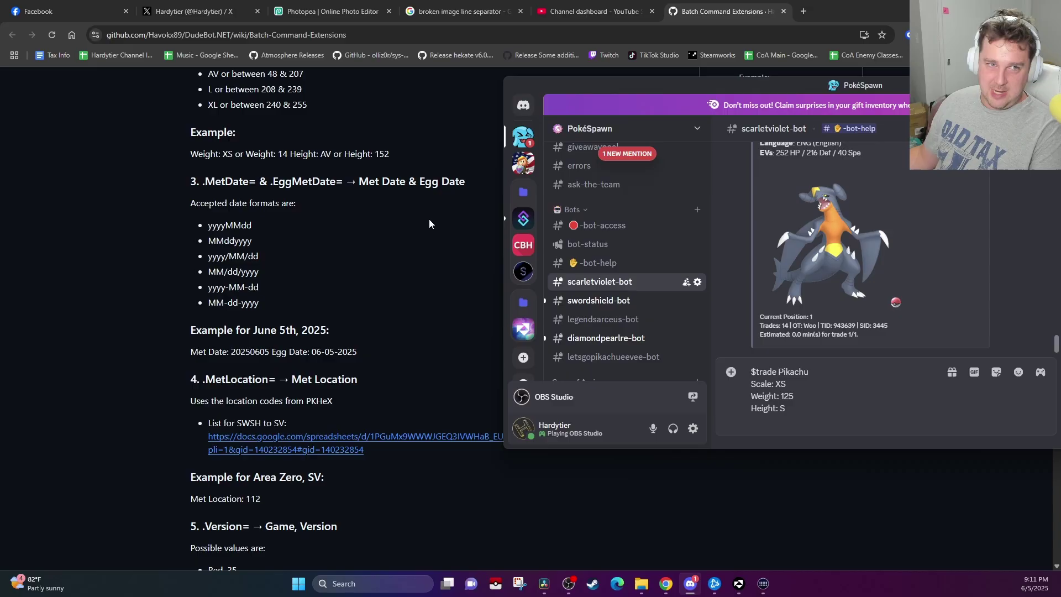
scroll(429, 219, "down", 1)
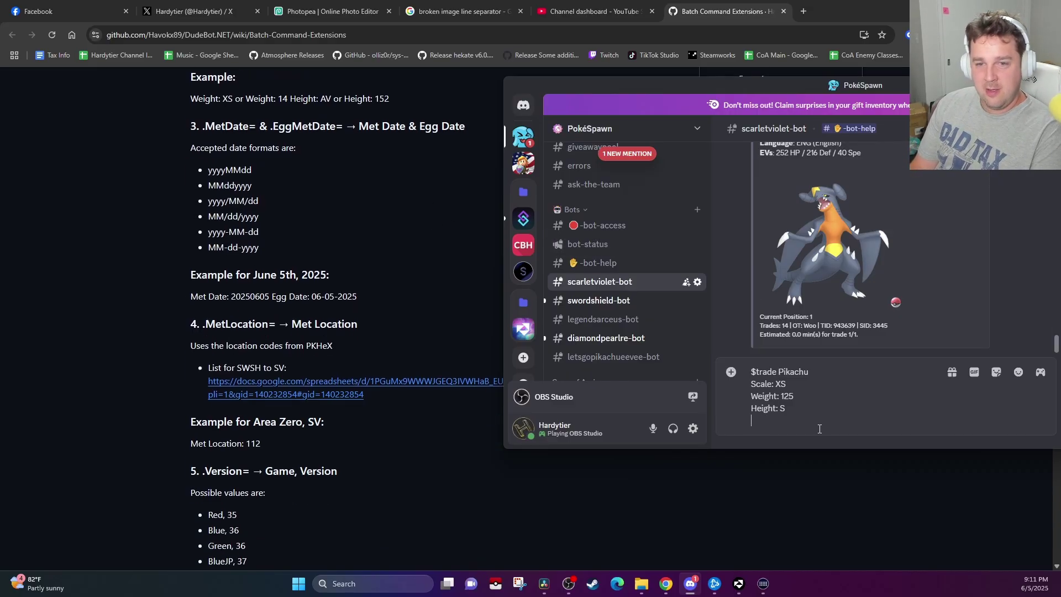
type("Met Date:")
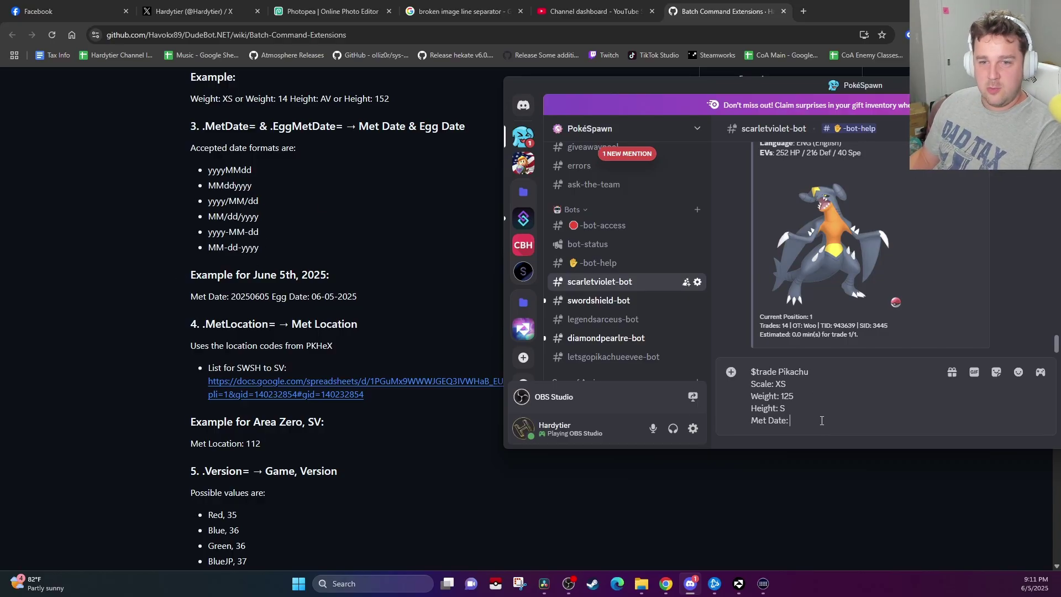
type("2025")
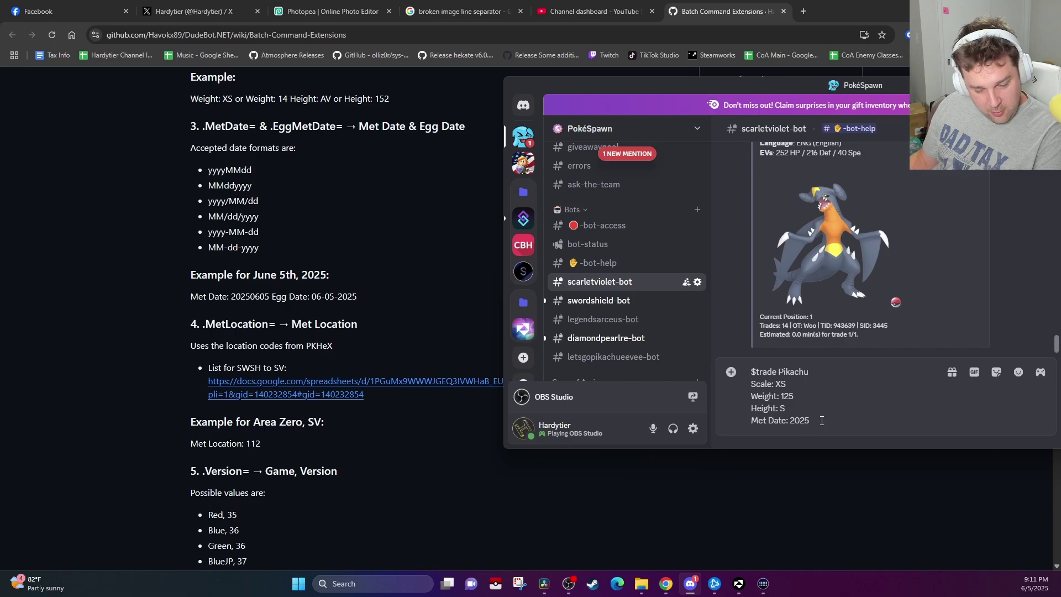
type("0505")
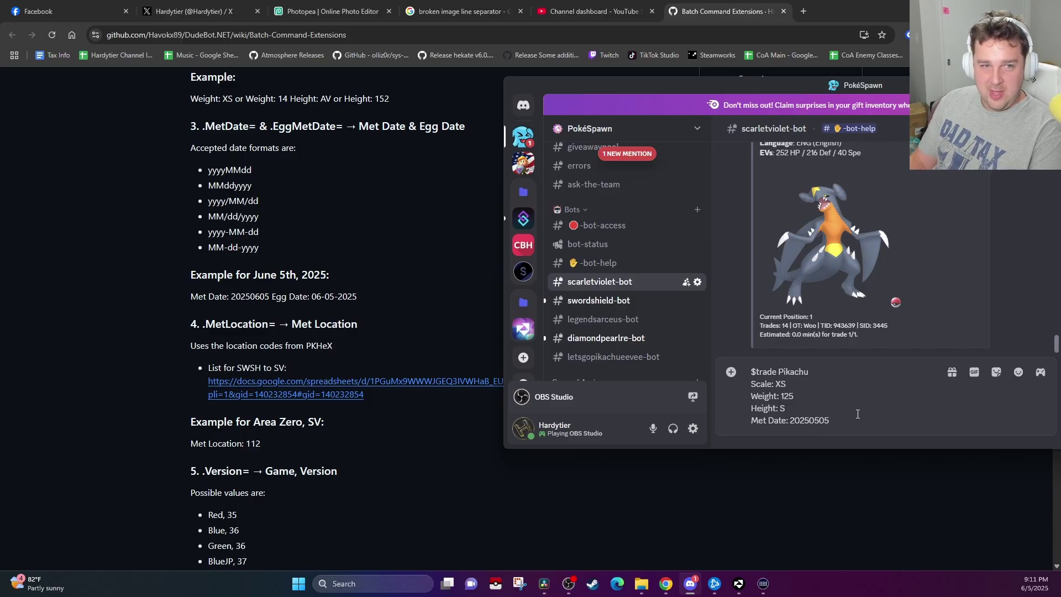
key("shift+Return")
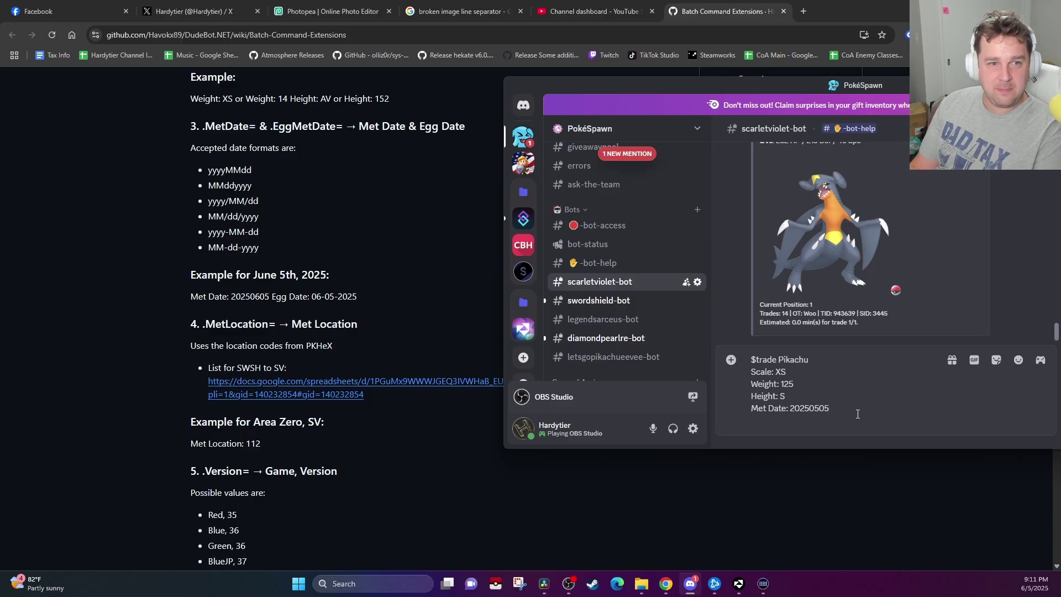
scroll(435, 224, "down", 3)
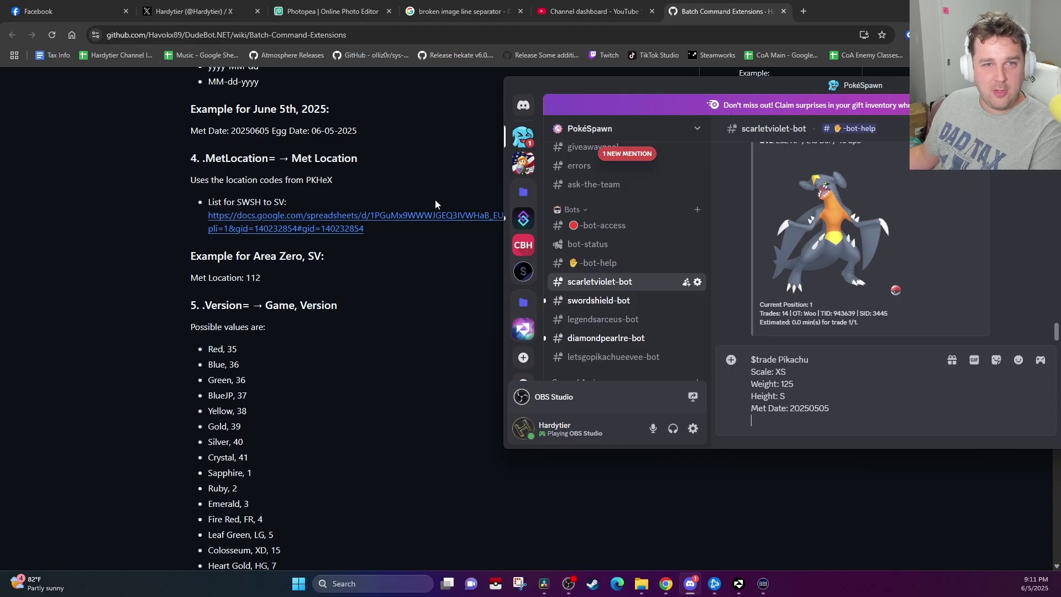
left_click_drag(751, 81, 763, 82)
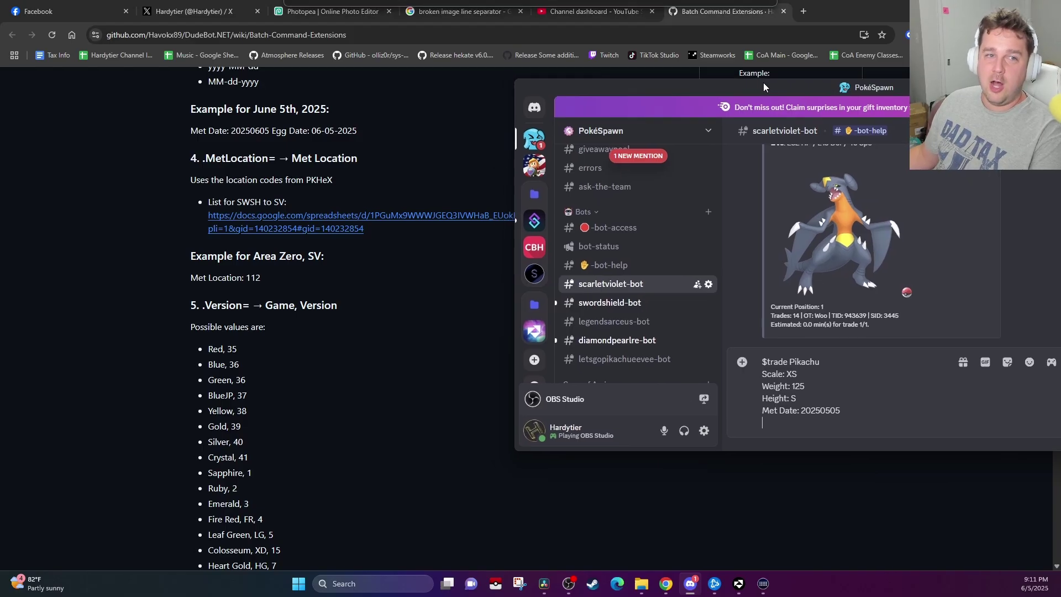
- Open the wiki's Batch Commands spreadsheet in a new tab and scroll the SV Location IDs to 200 Terarium
left_click(315, 239)
middle_click(329, 232)
left_click(845, 8)
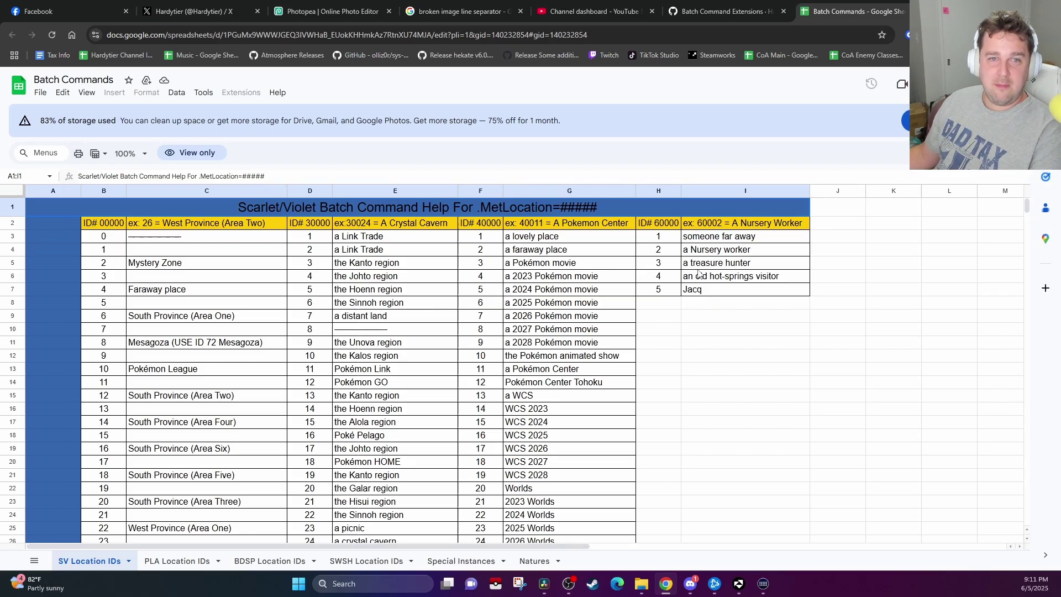
scroll(702, 270, "down", 3)
scroll(707, 282, "down", 4)
scroll(712, 284, "down", 20)
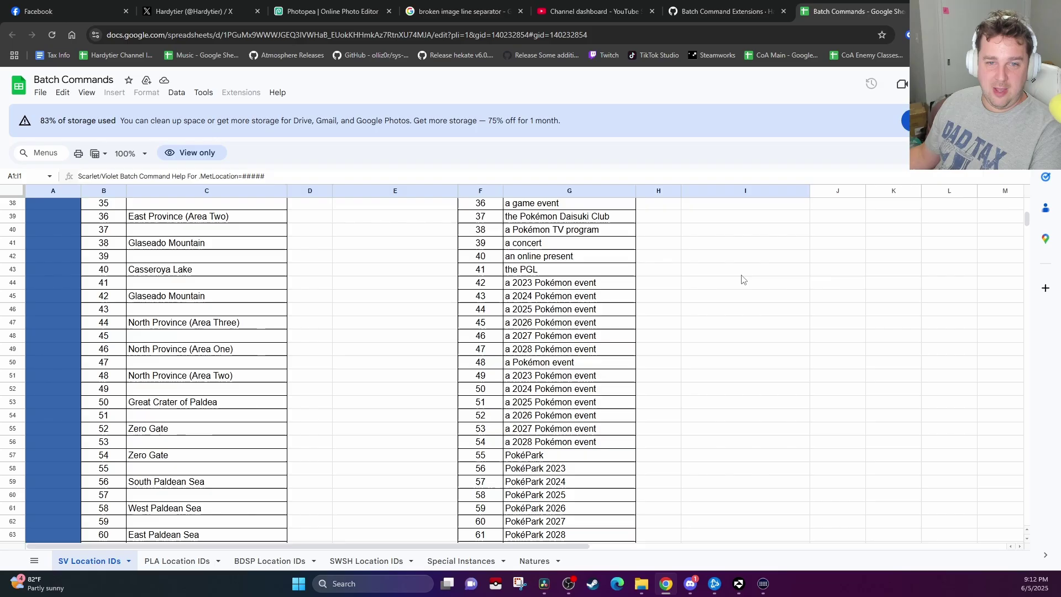
scroll(761, 268, "down", 18)
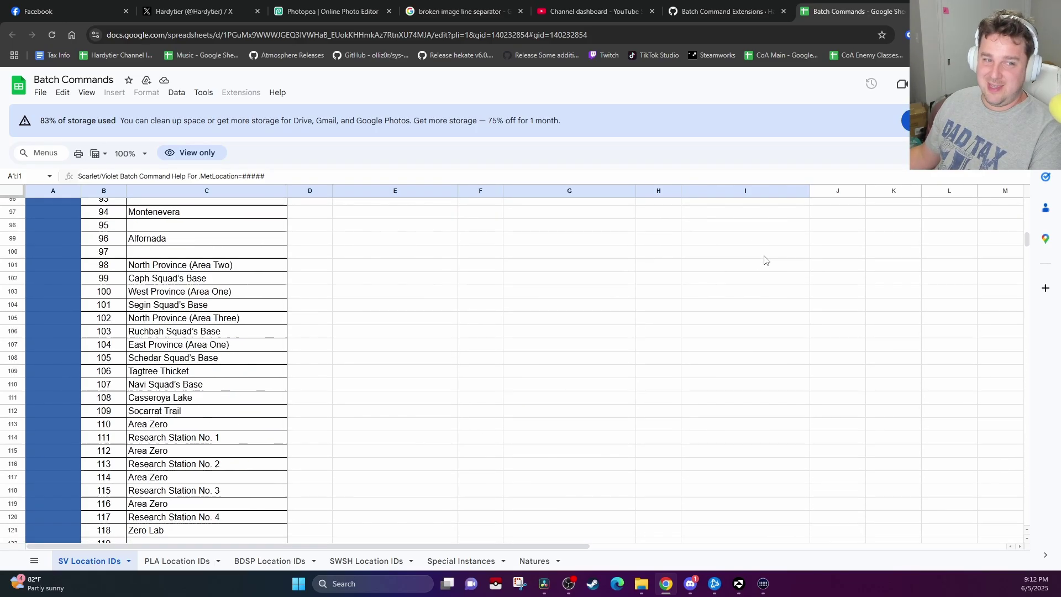
scroll(253, 288, "down", 18)
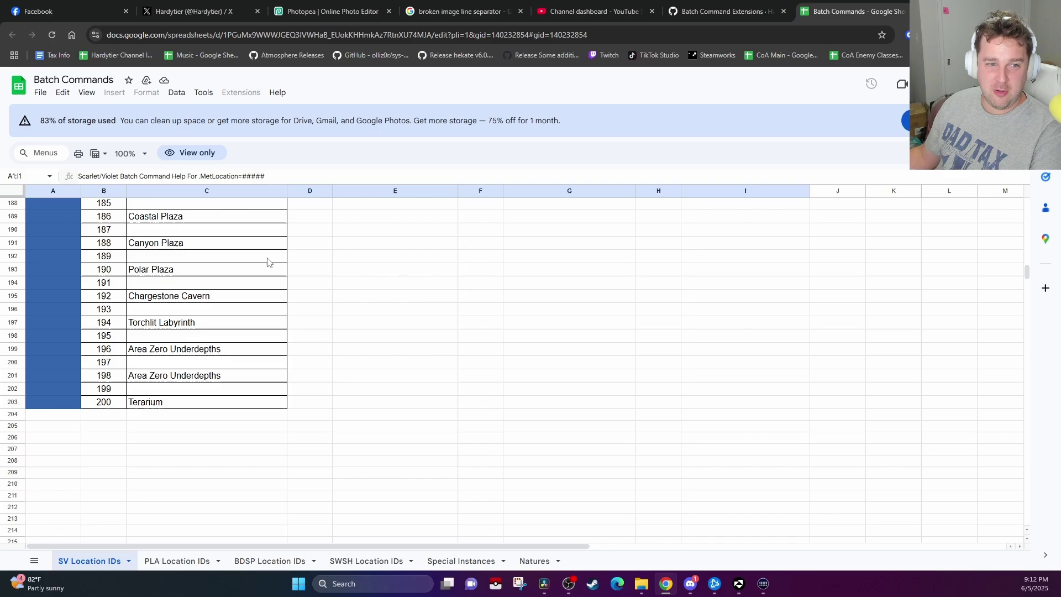
- Inspect location IDs by selecting cells B3 through B84, F3 and D3
scroll(267, 262, "up", 20)
scroll(268, 262, "up", 20)
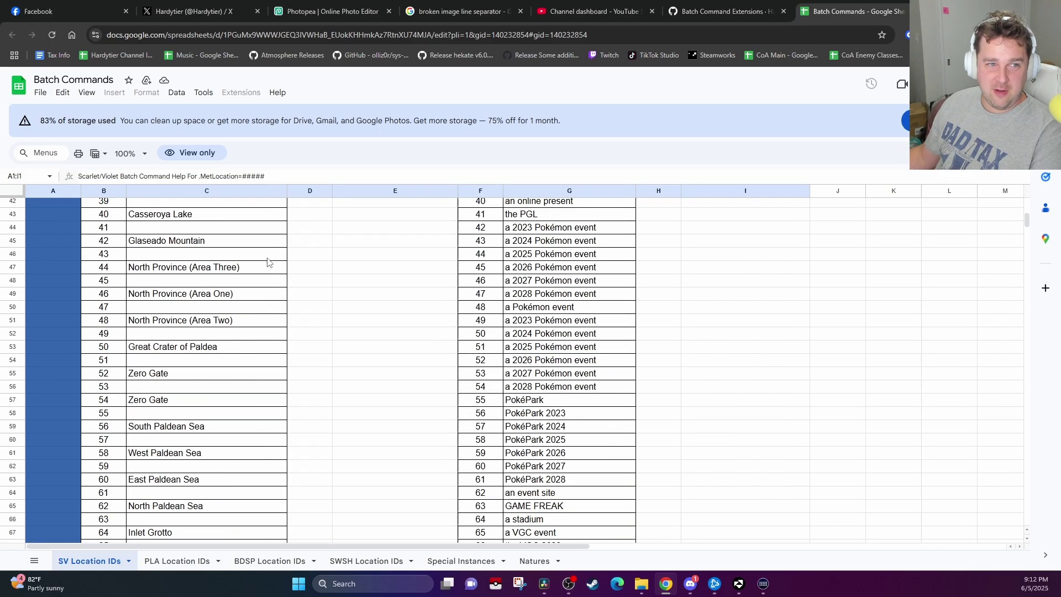
left_click(113, 236)
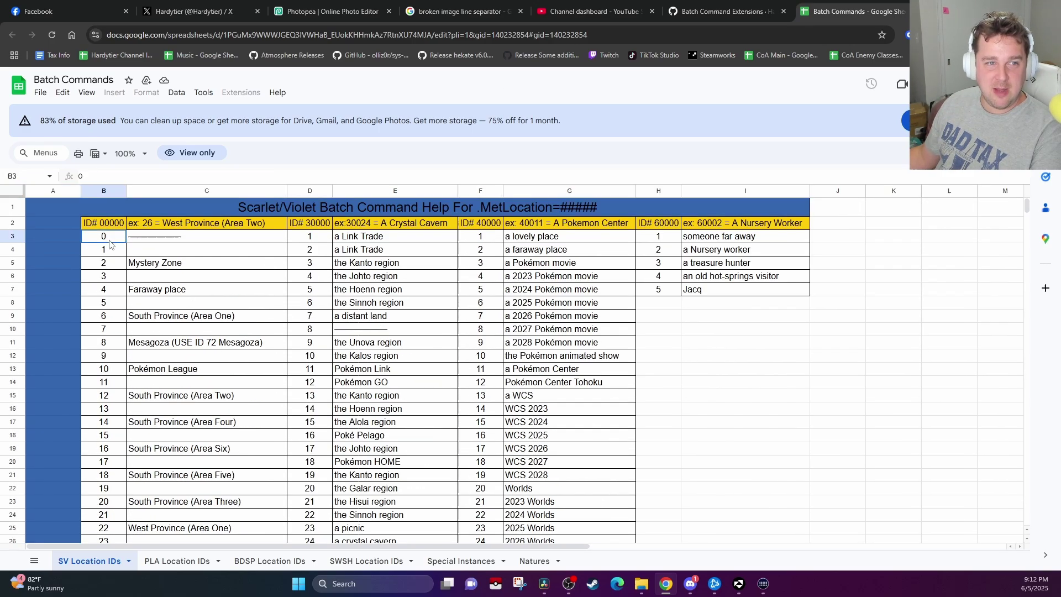
scroll(116, 327, "down", 15)
scroll(116, 327, "down", 7)
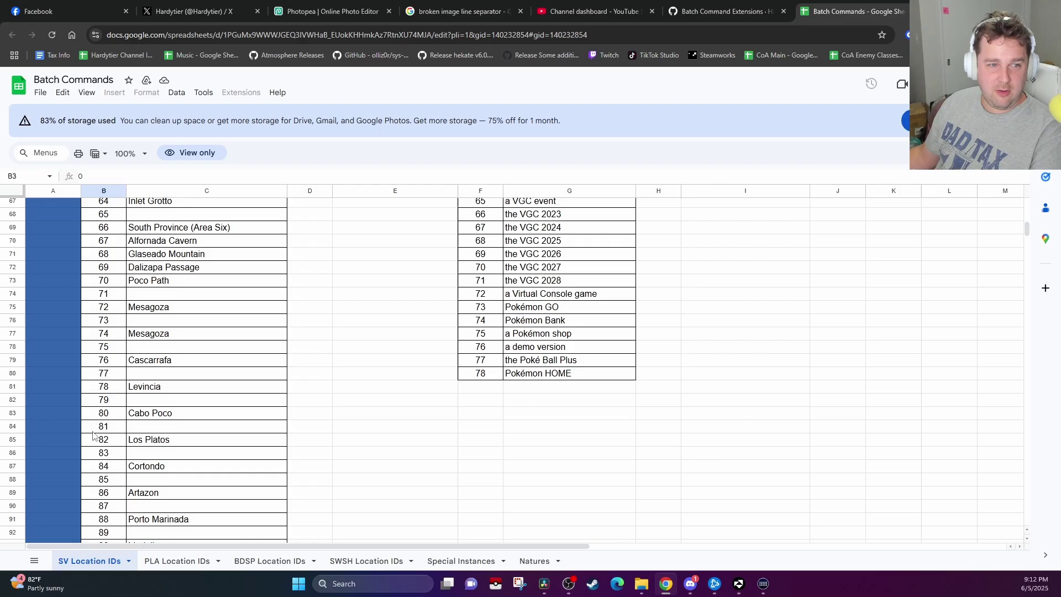
left_click(95, 436, "shift")
scroll(415, 313, "up", 20)
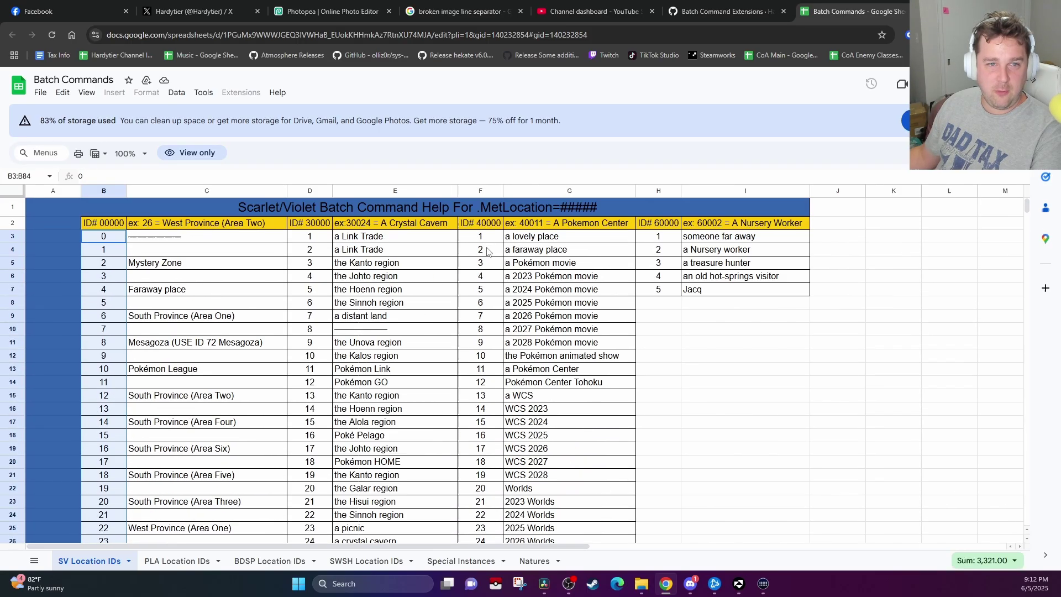
left_click(486, 239)
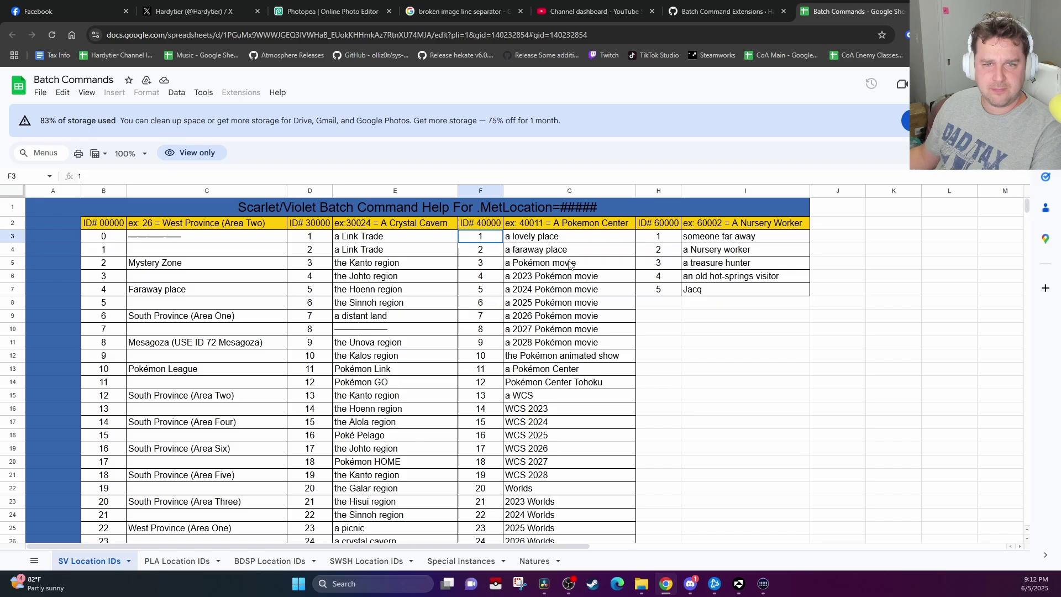
left_click(329, 236)
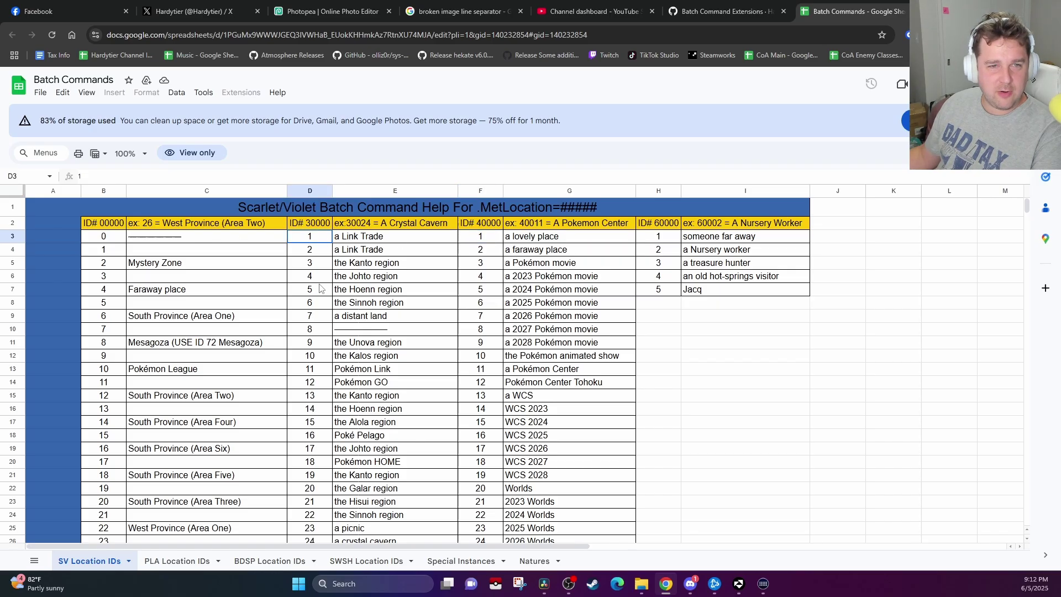
- Check IDs F4, H4, 2 Mystery Zone and 48 North Province, then type 'Met Location: 11' in Discord
scroll(366, 243, "down", 2)
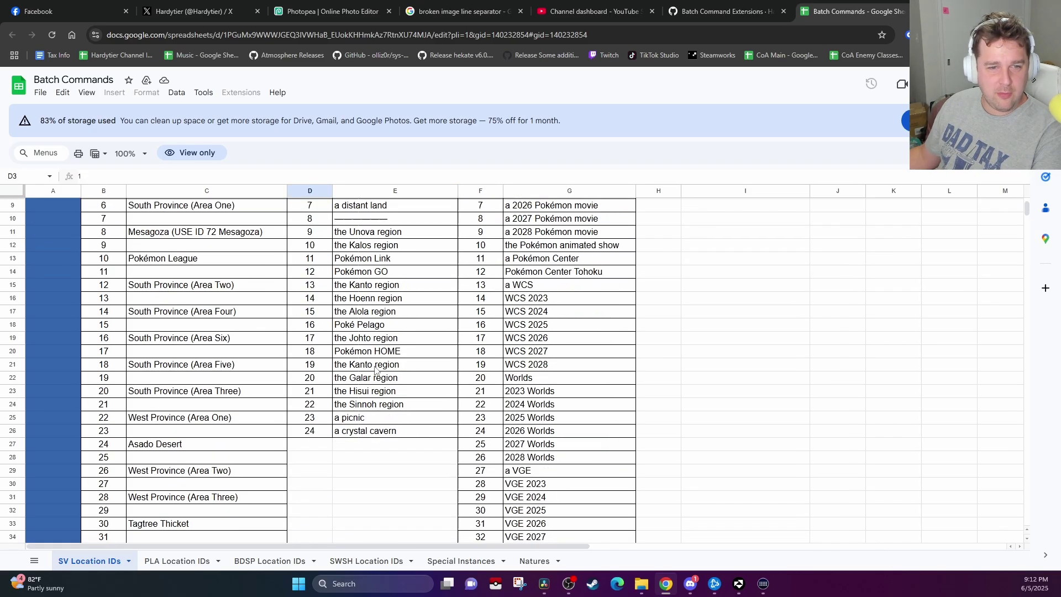
scroll(374, 369, "up", 2)
left_click(484, 252)
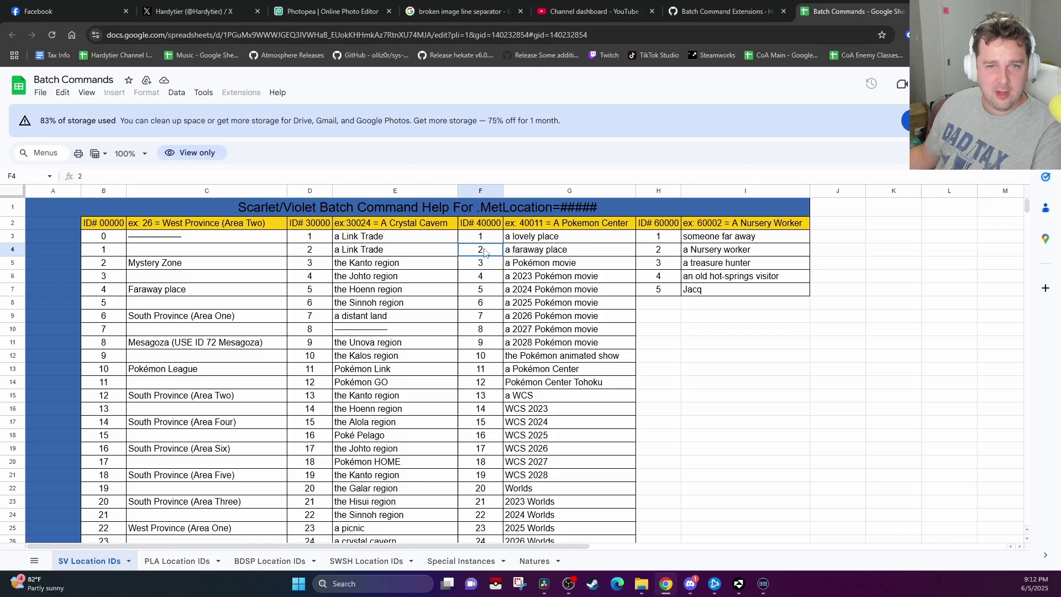
scroll(359, 321, "down", 3)
scroll(221, 382, "up", 3)
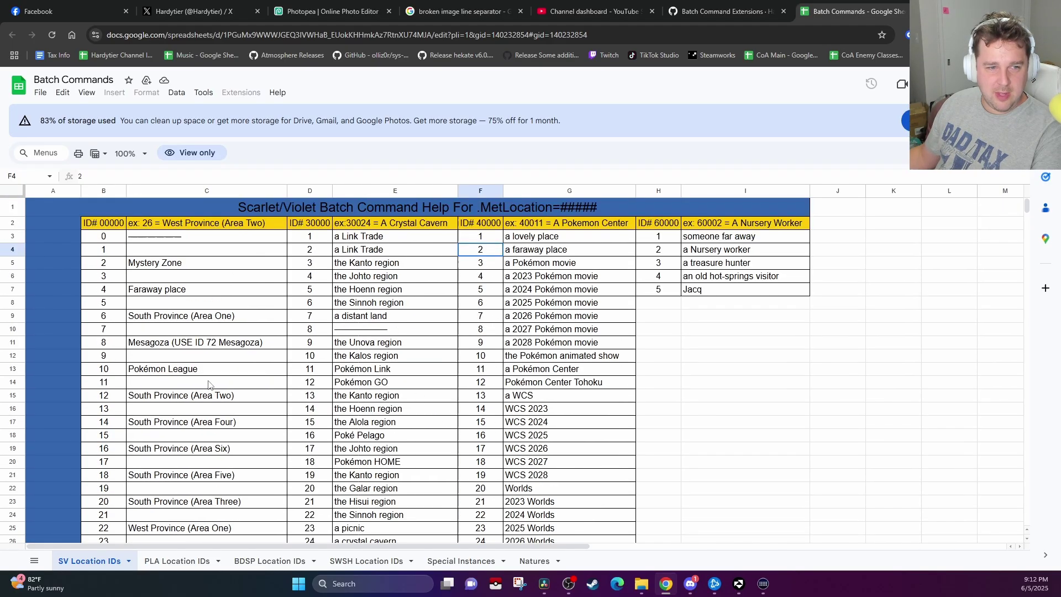
left_click(674, 251)
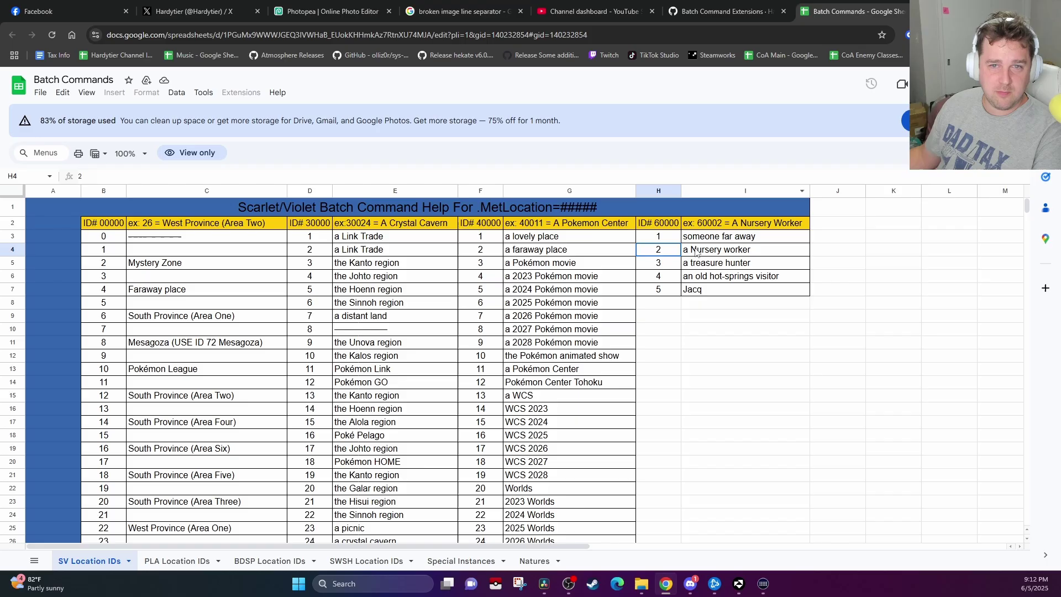
left_click(106, 263)
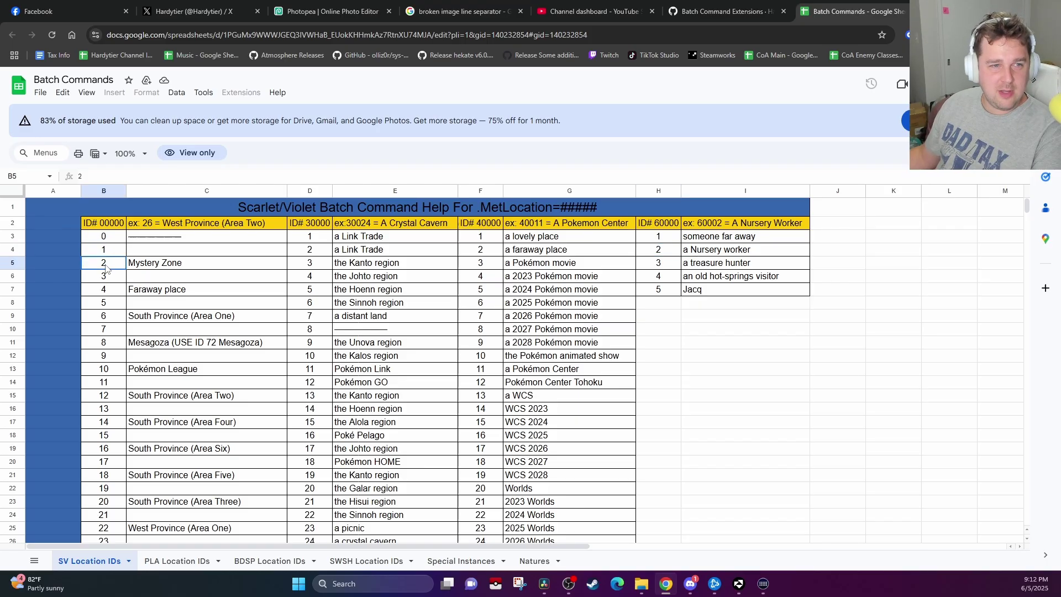
scroll(106, 267, "down", 15)
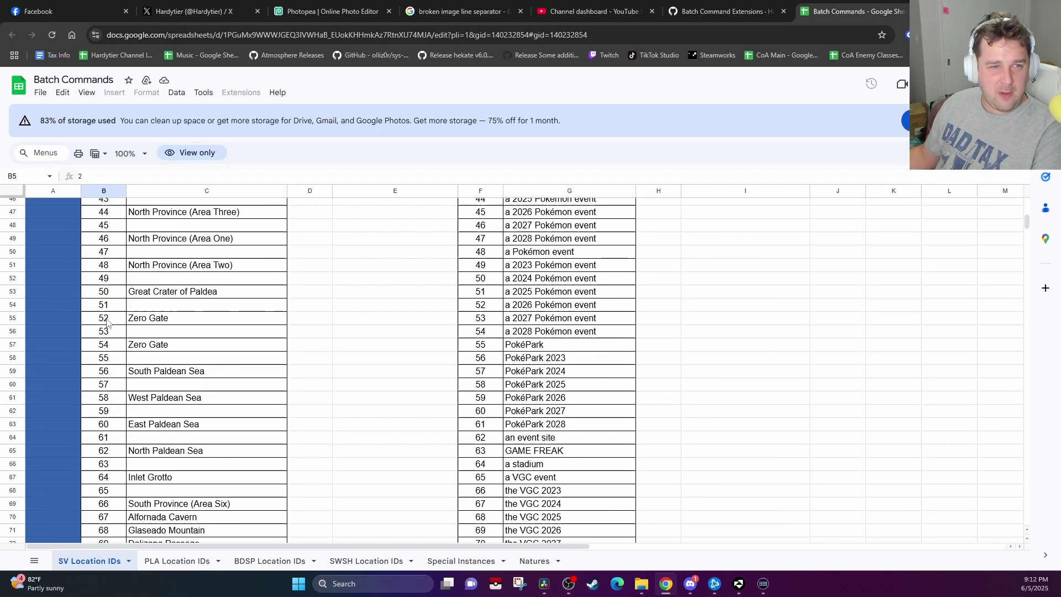
left_click(109, 266)
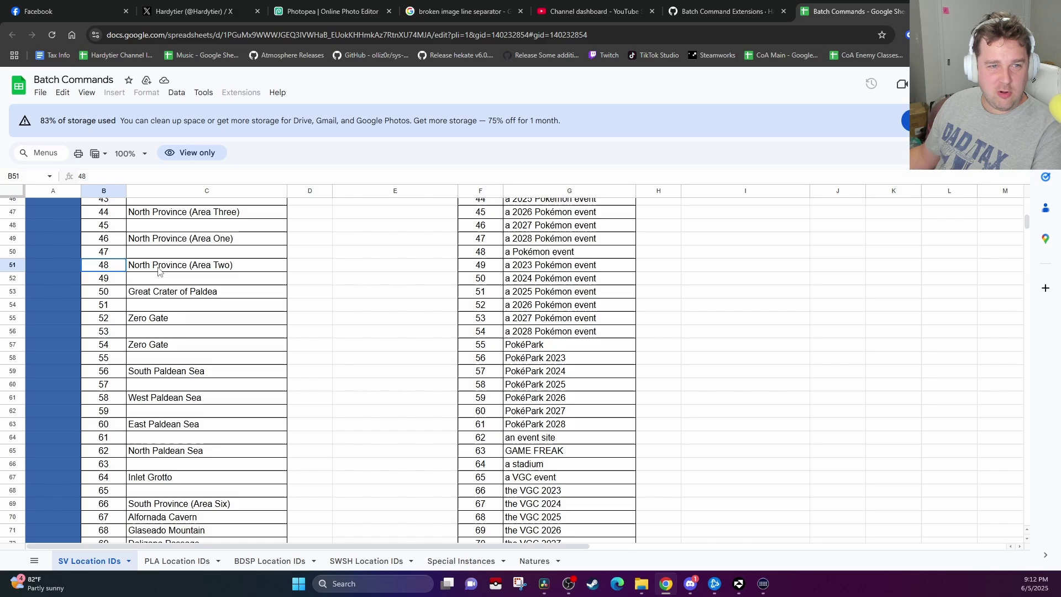
left_click(690, 583)
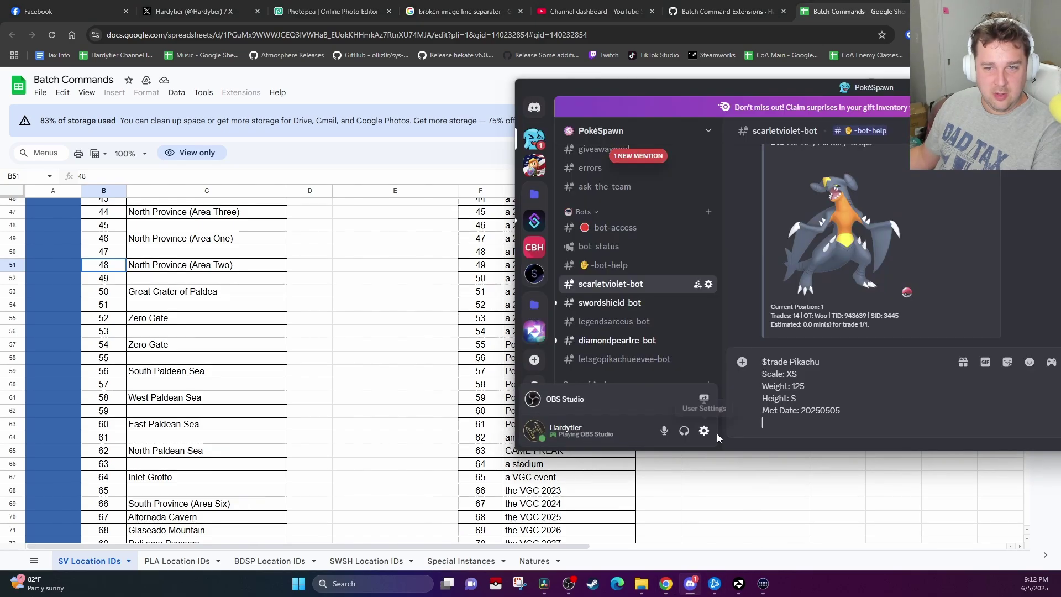
type("M")
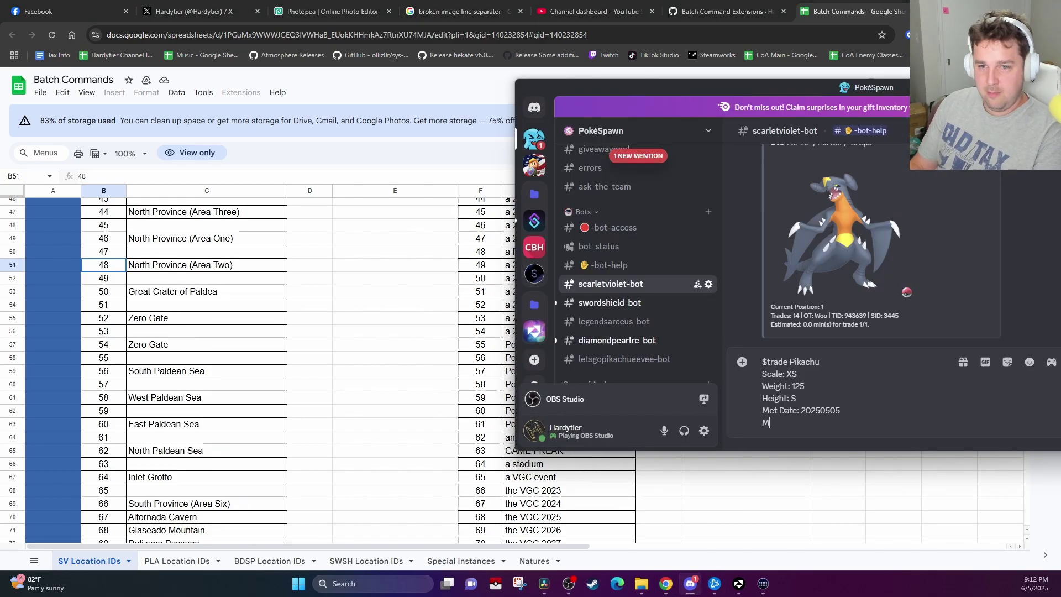
type("et Location: ")
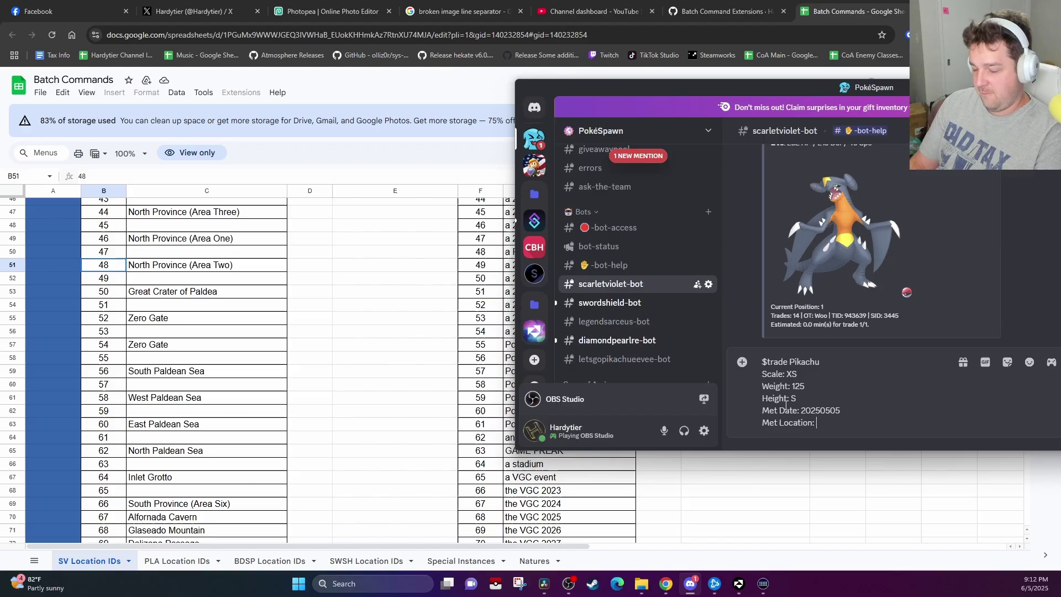
type("11")
- Locate the wiki's MetLocation section and select its Area Zero example code 112
left_click(755, 11)
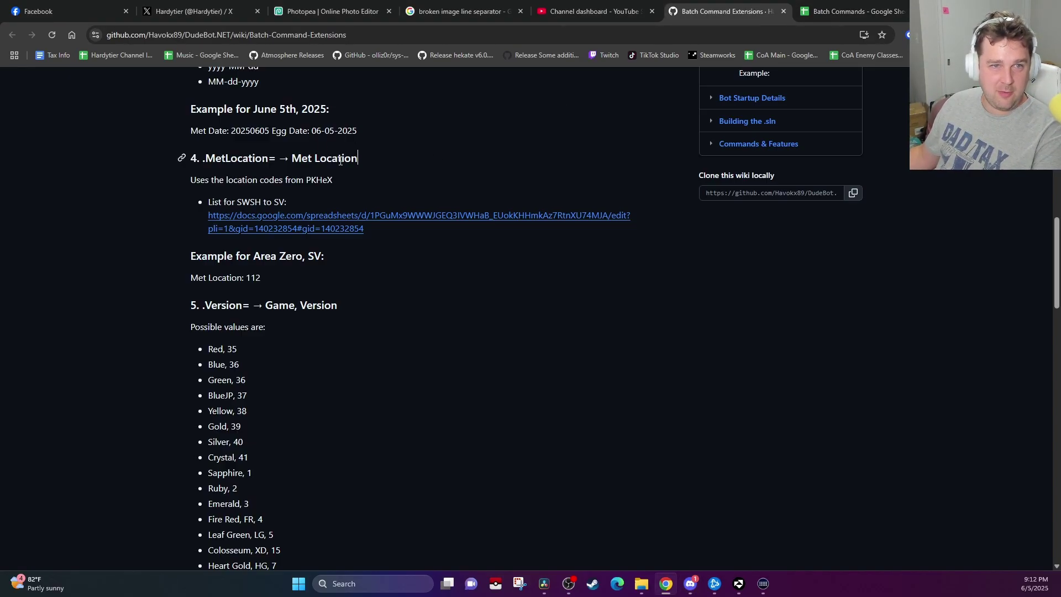
left_click_drag(357, 159, 292, 159)
scroll(321, 184, "up", 2)
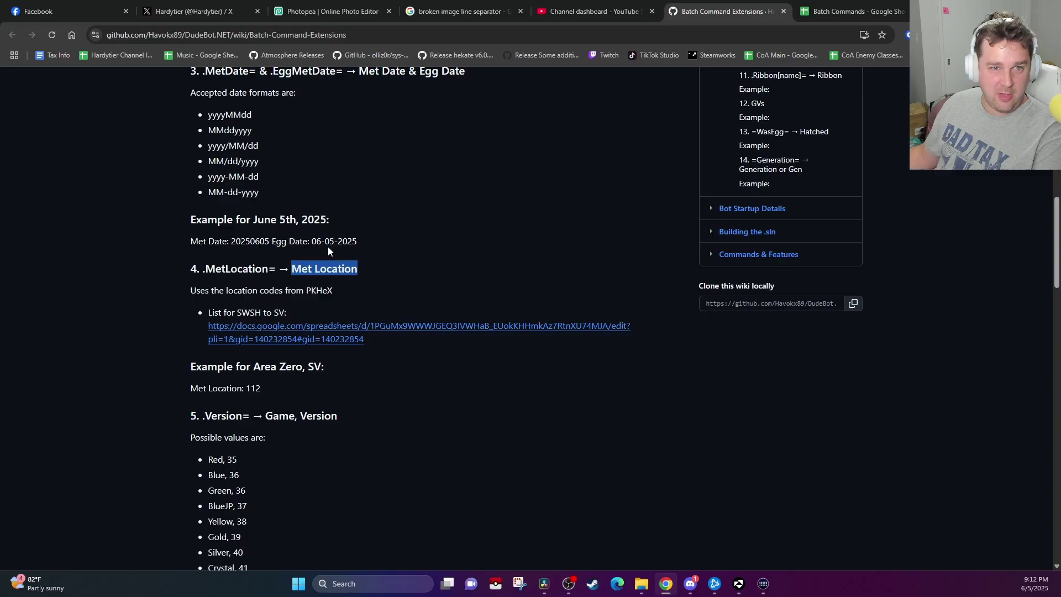
left_click(310, 244)
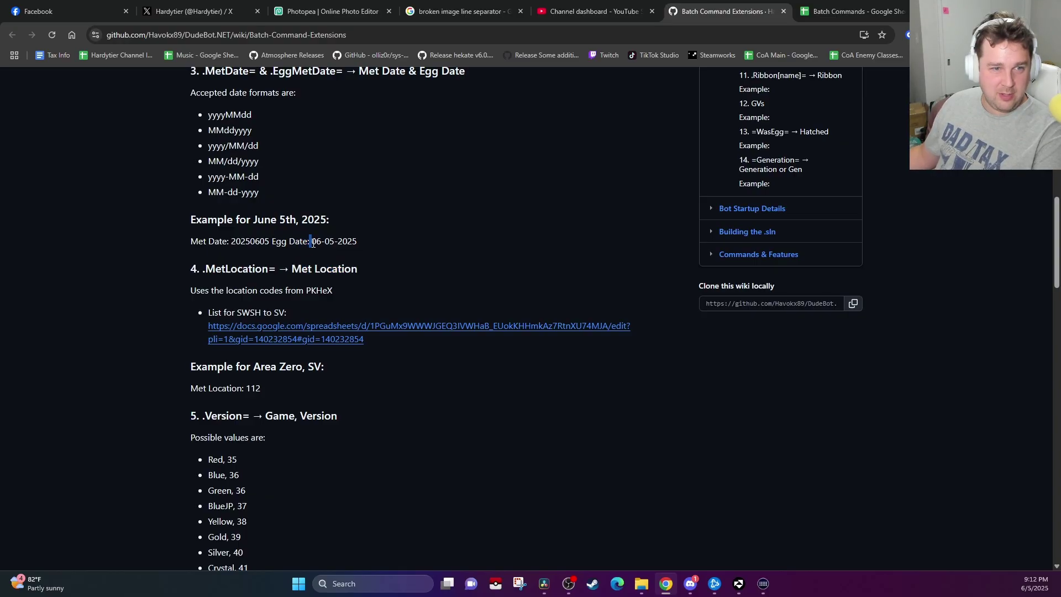
left_click(492, 289)
scroll(492, 288, "down", 1)
mouse_move(264, 333)
left_mouse_down()
mouse_move(190, 333)
mouse_move(268, 337)
left_mouse_up()
- Search the SV Location IDs sheet for 112 and select the Area Zero cell C115
left_click(851, 11)
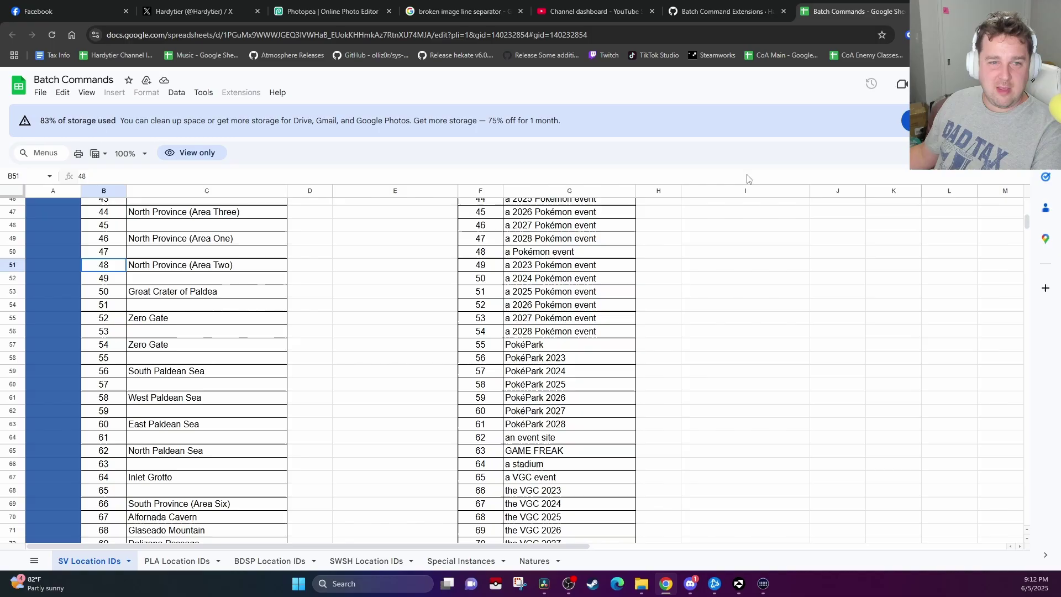
left_click(700, 255)
key("ctrl+f")
type("112")
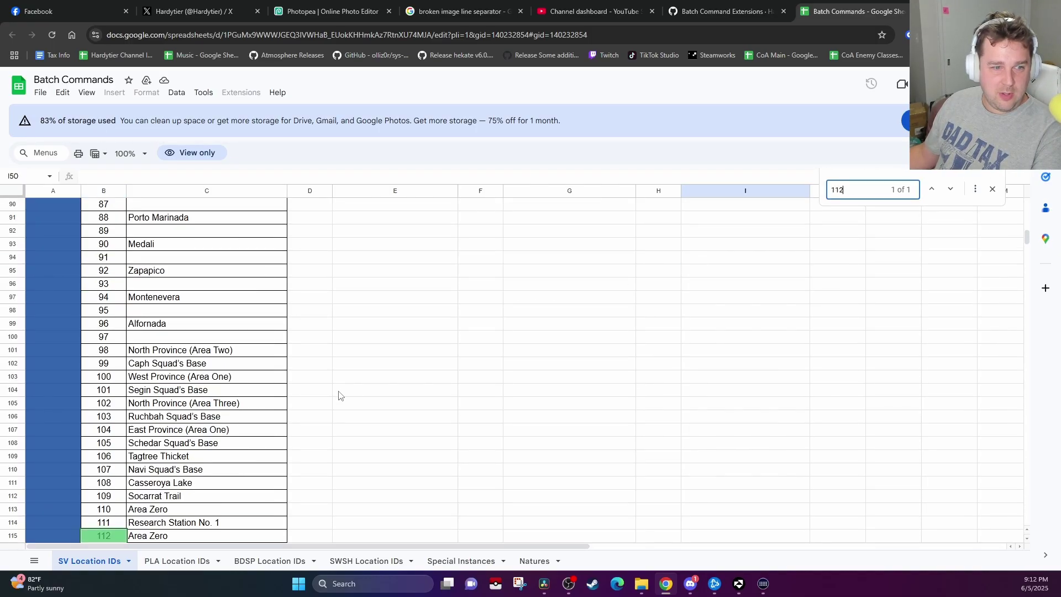
left_click(179, 373)
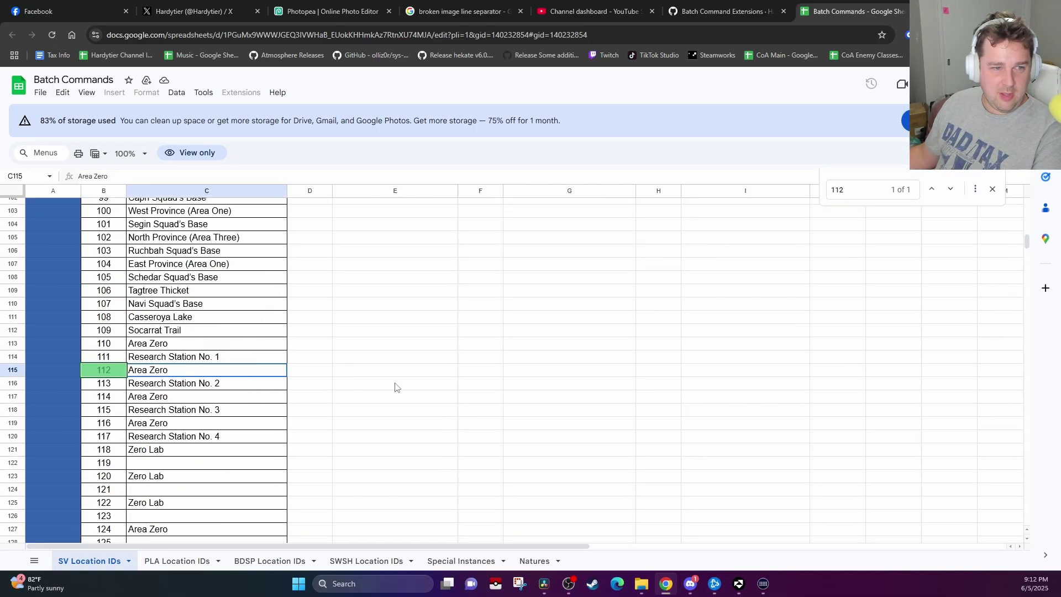
- Glance back at the wiki, then scroll through the spreadsheet's location ID list
left_click(724, 11)
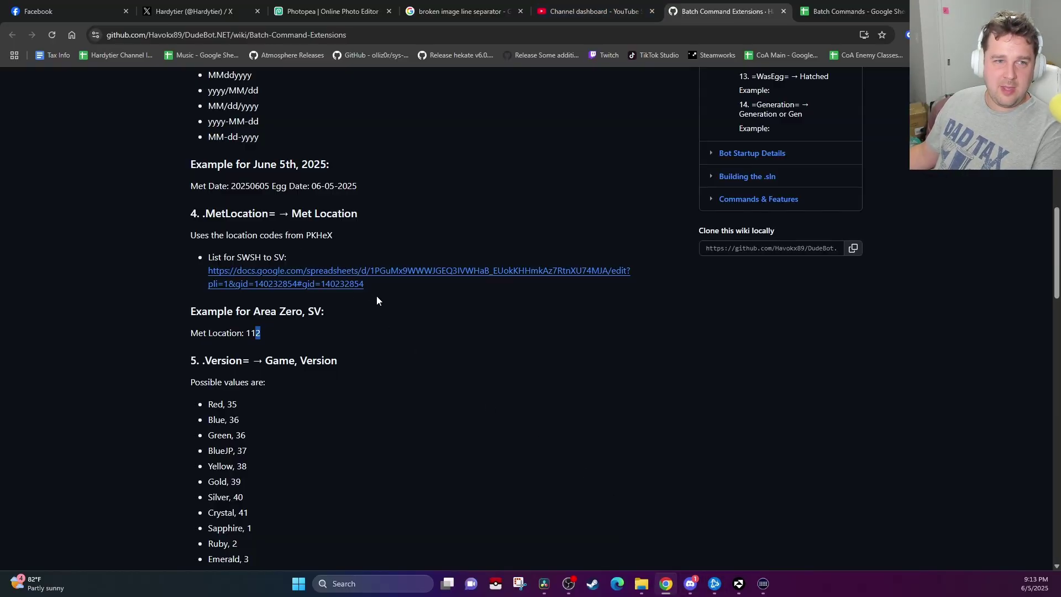
left_click(280, 274)
scroll(398, 323, "down", 5)
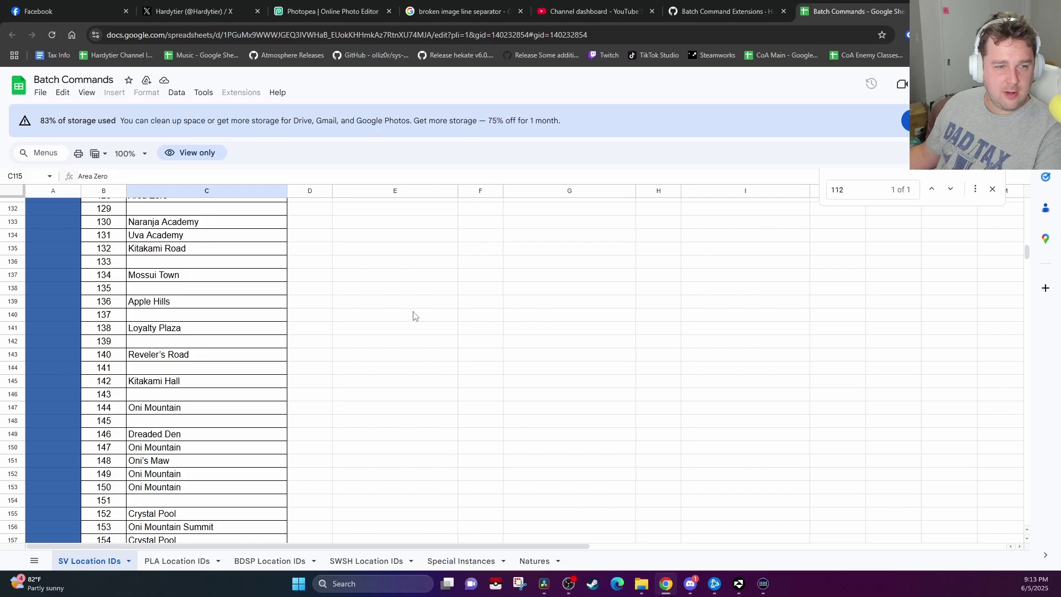
scroll(417, 323, "down", 12)
scroll(421, 332, "up", 10)
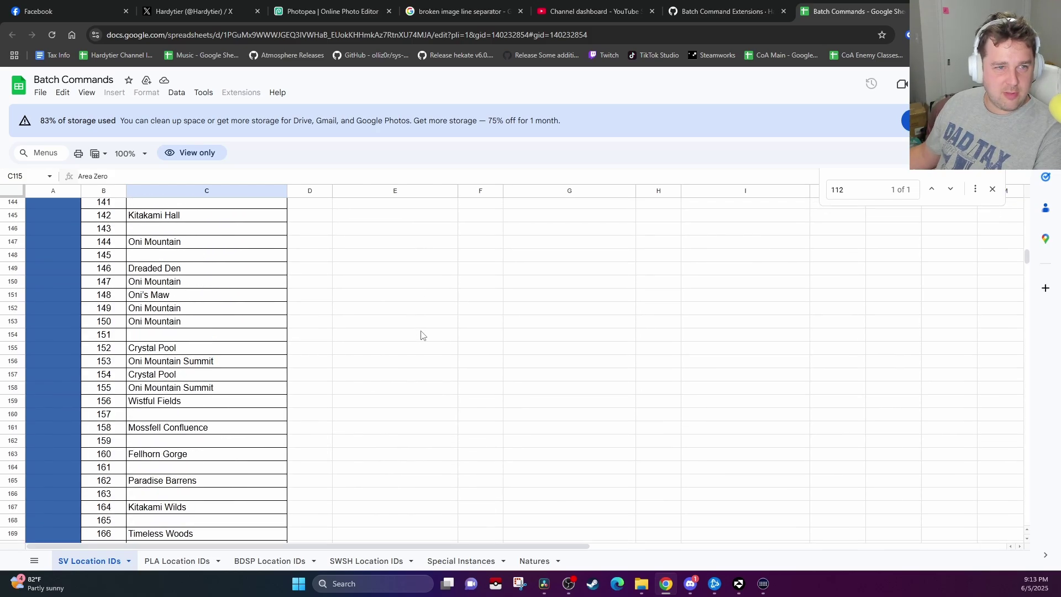
scroll(421, 335, "up", 20)
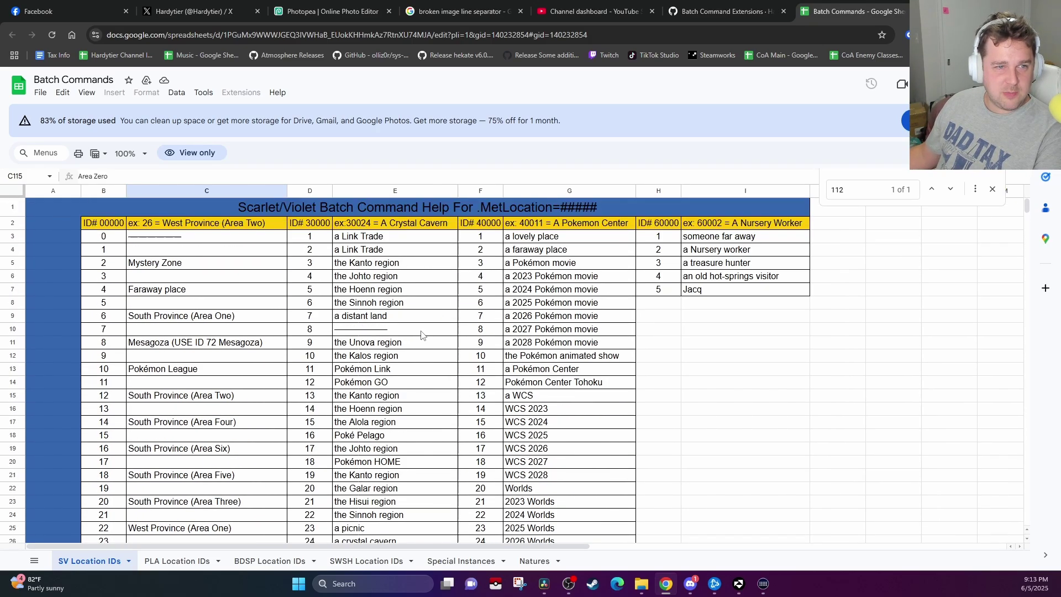
scroll(387, 337, "down", 5)
scroll(309, 320, "up", 4)
scroll(258, 305, "up", 1)
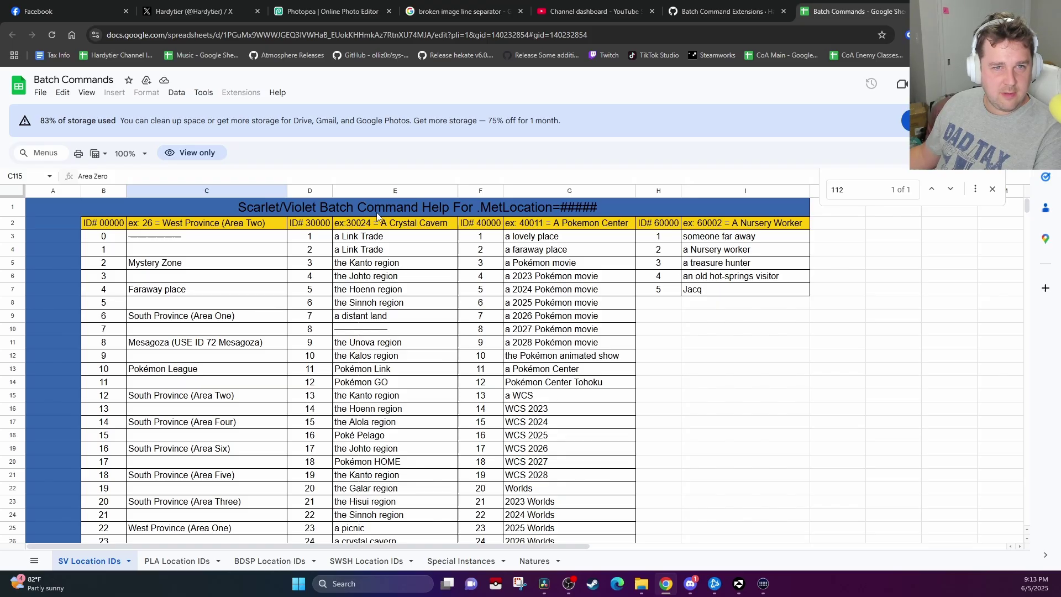
scroll(485, 274, "down", 20)
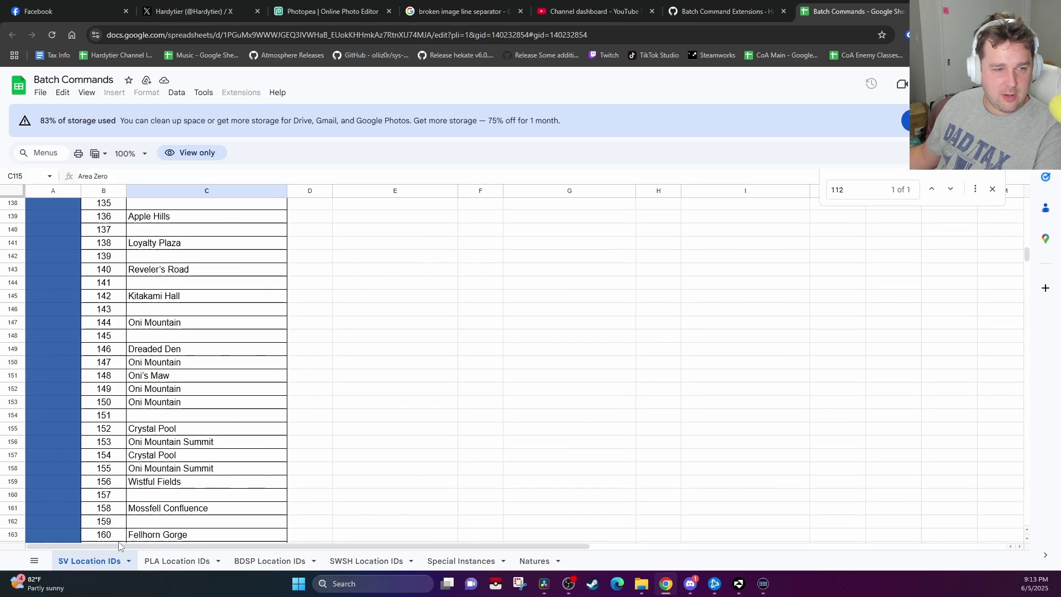
left_click(177, 560)
scroll(305, 335, "down", 4)
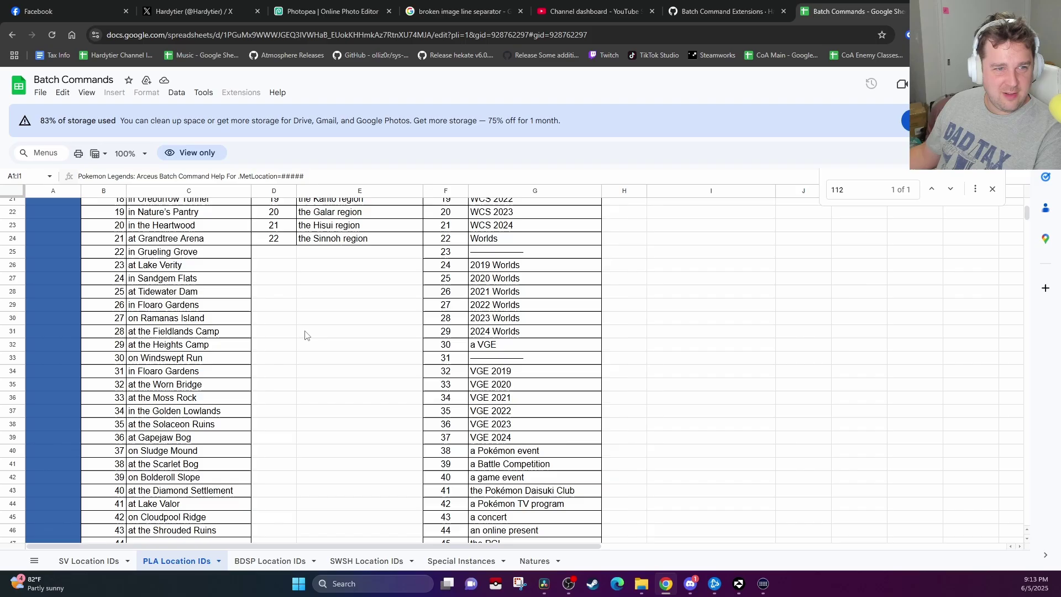
scroll(305, 335, "down", 5)
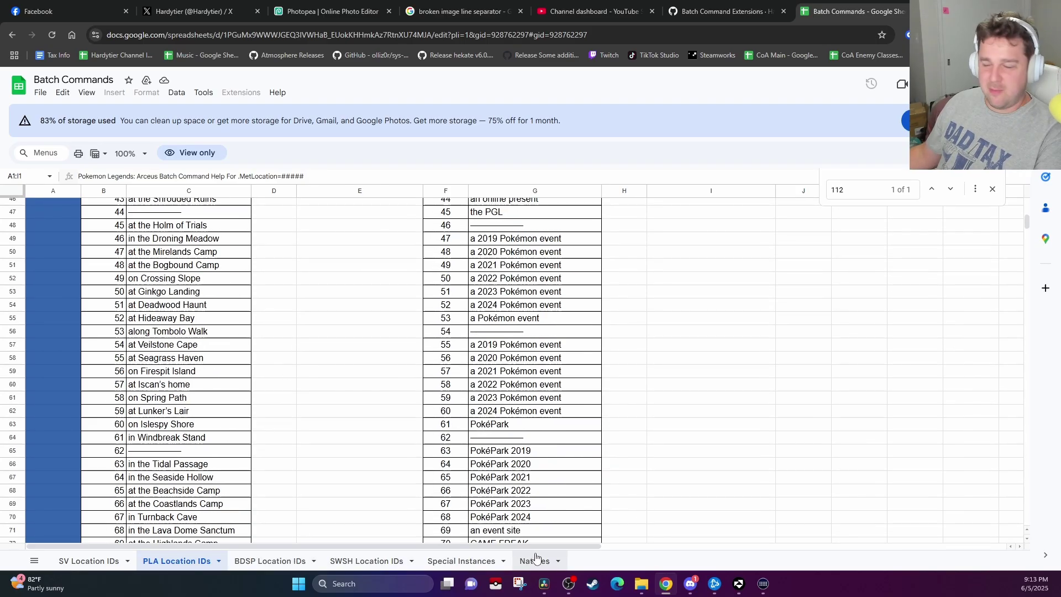
scroll(338, 364, "up", 2)
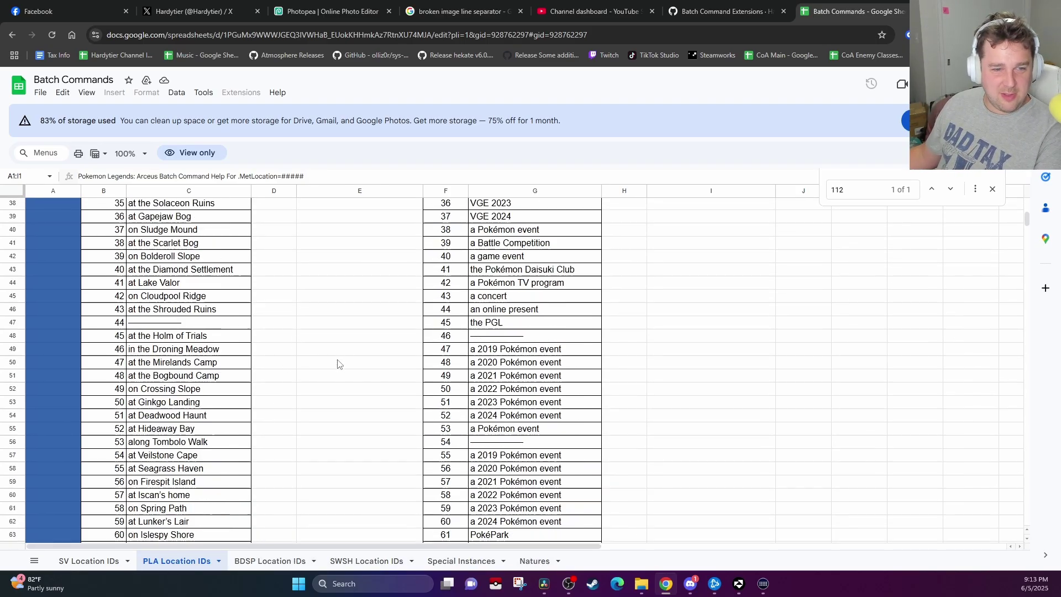
scroll(338, 364, "up", 5)
left_click(270, 561)
left_click(367, 561)
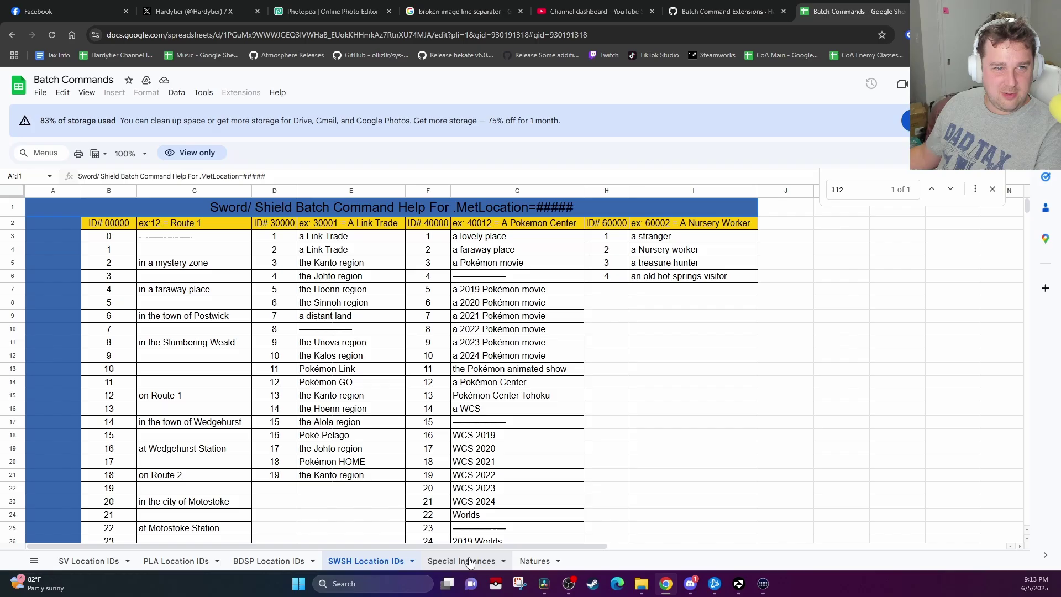
left_click(468, 561)
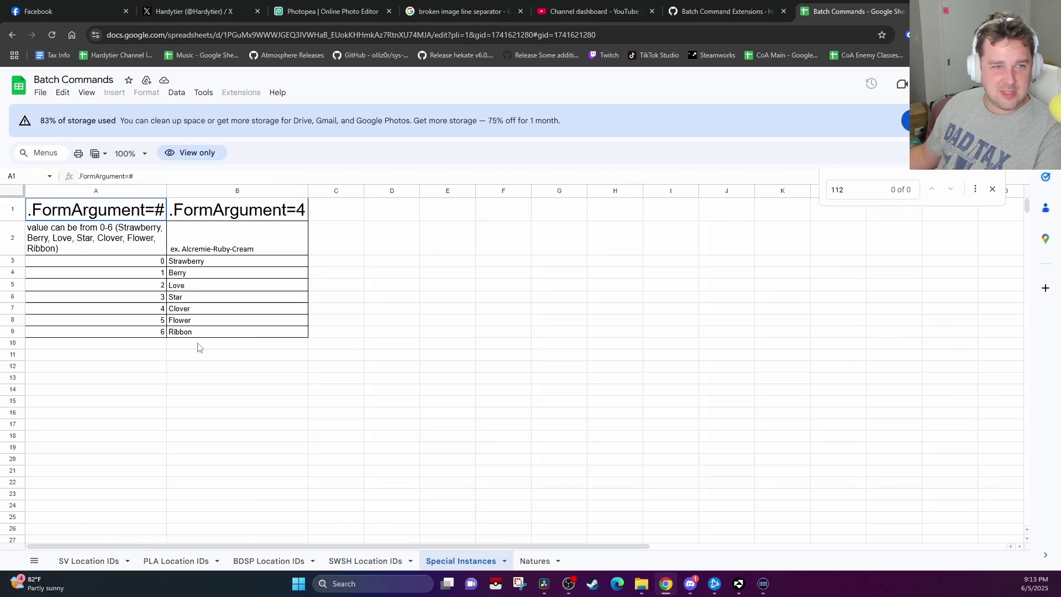
left_click(534, 561)
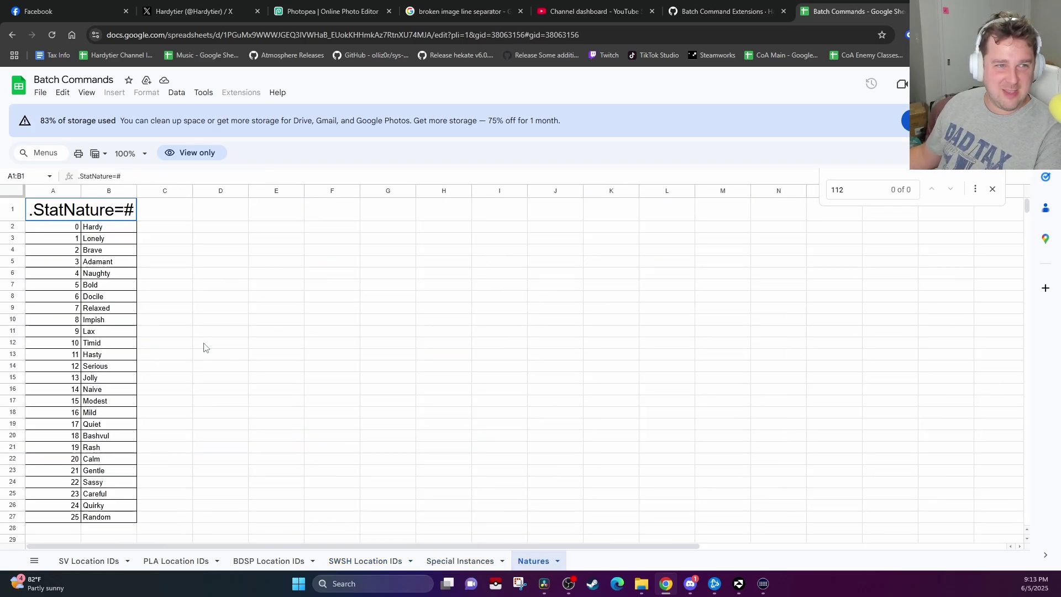
left_click(366, 561)
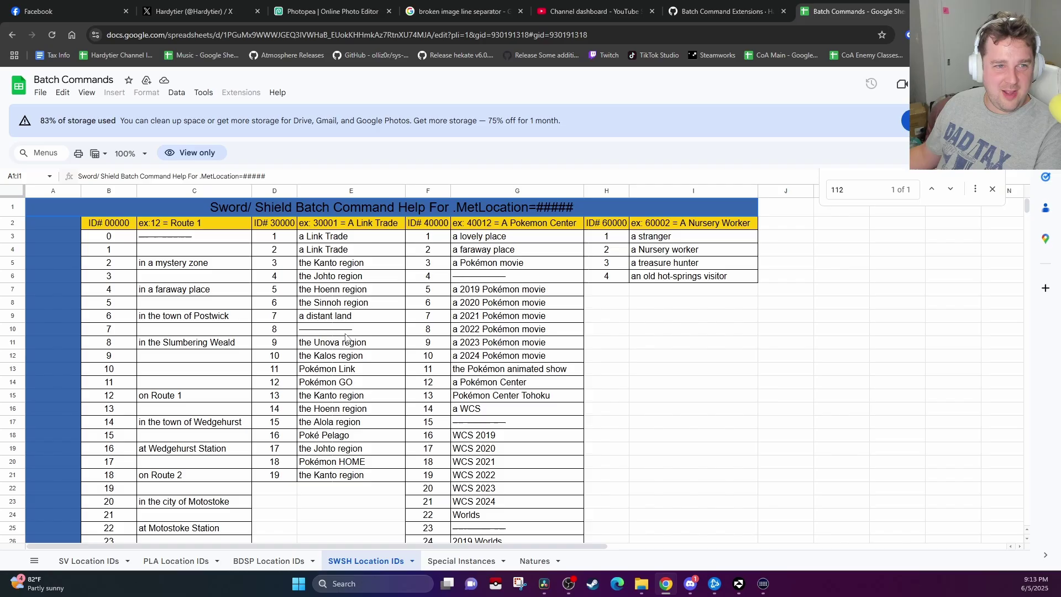
scroll(346, 337, "down", 3)
scroll(353, 339, "up", 3)
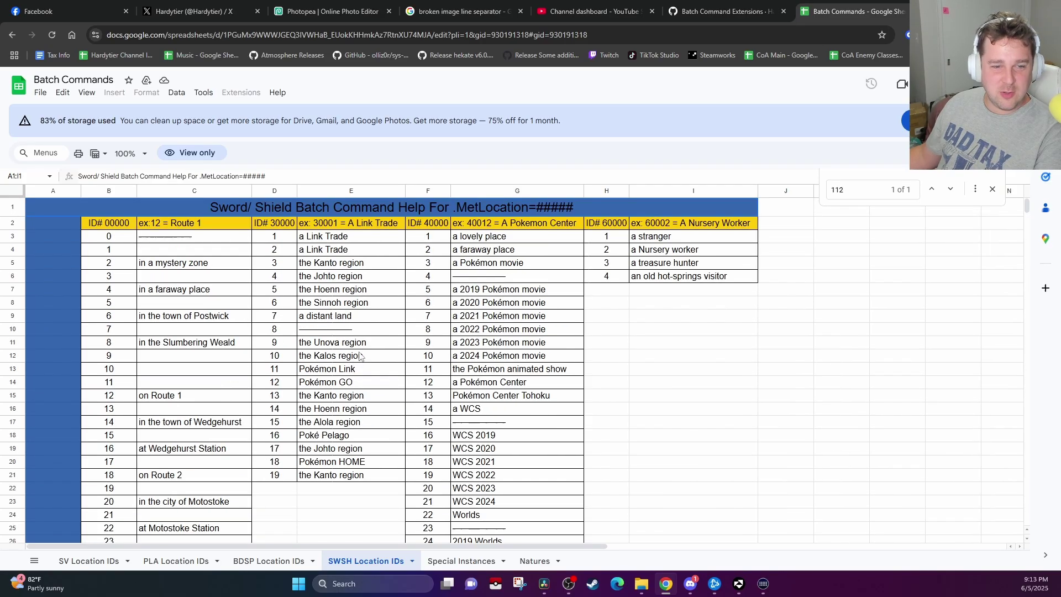
scroll(386, 379, "down", 20)
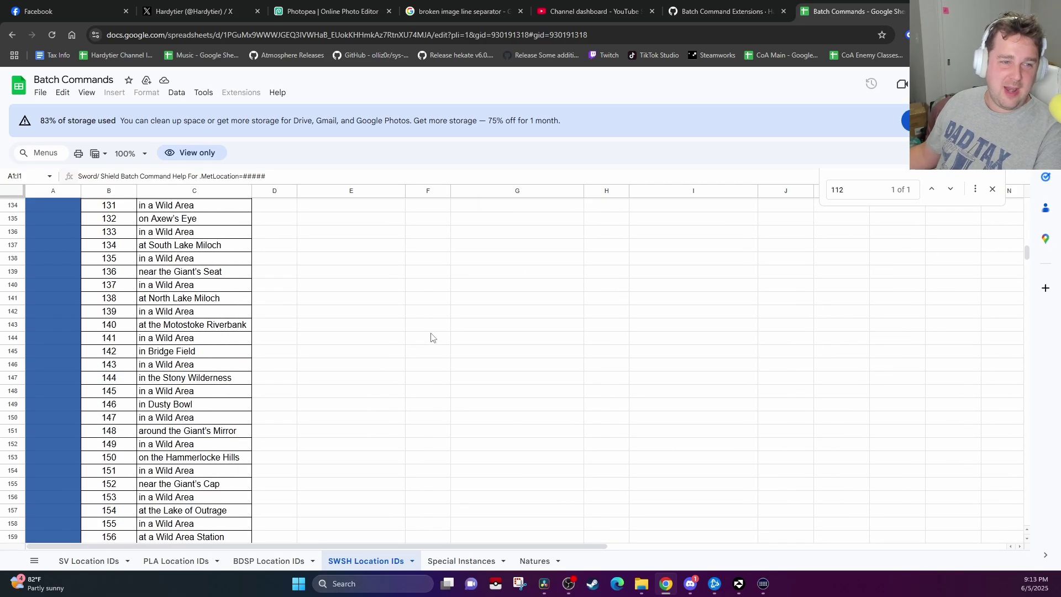
scroll(431, 337, "down", 15)
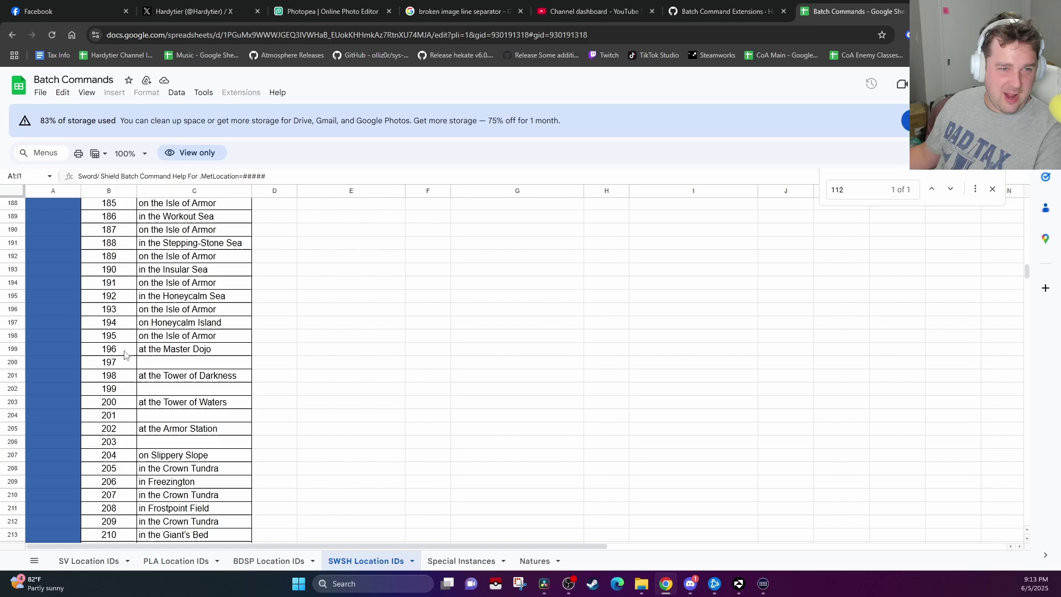
left_click(125, 354)
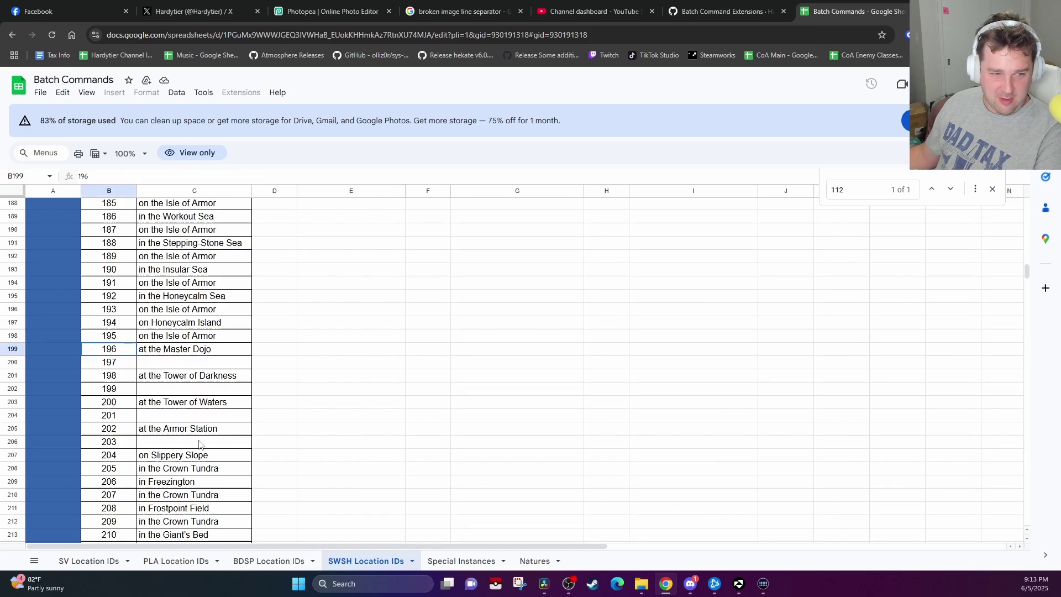
left_click(83, 561)
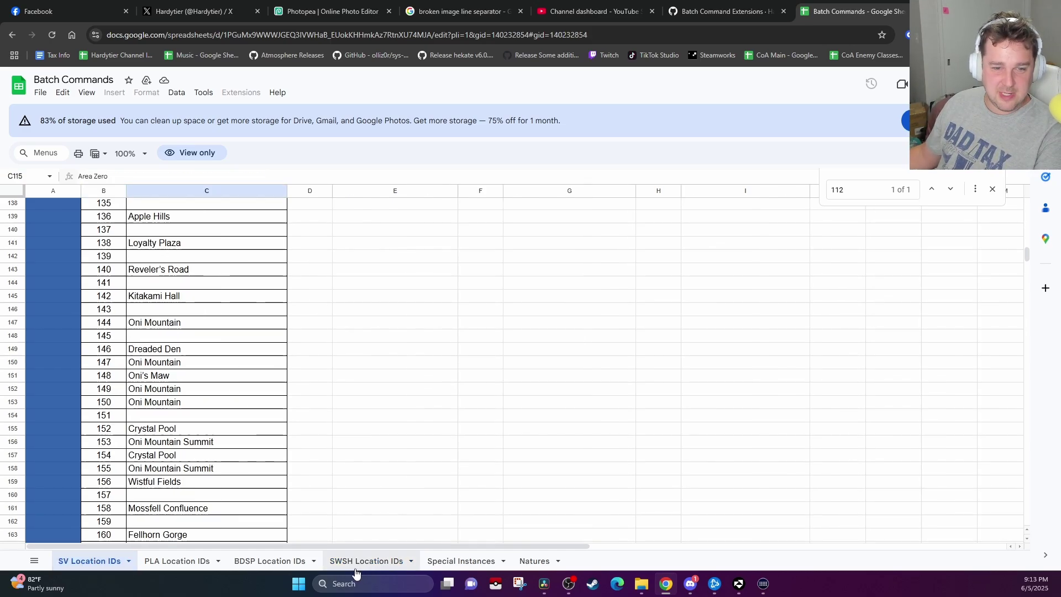
- Bring the Discord Pikachu draft up alongside the wiki's game Version values
left_click(691, 583)
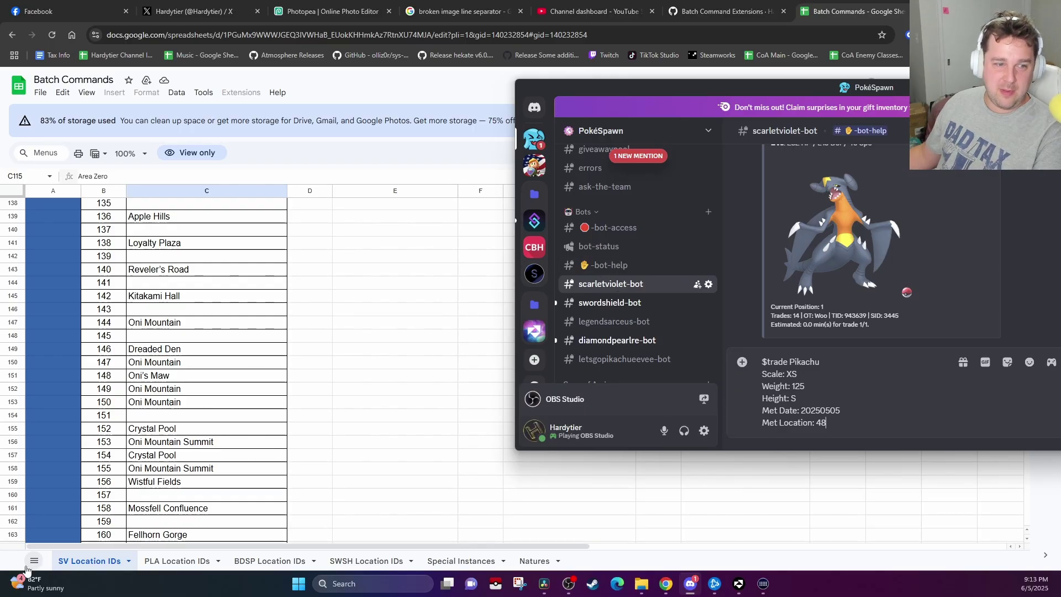
left_click(724, 11)
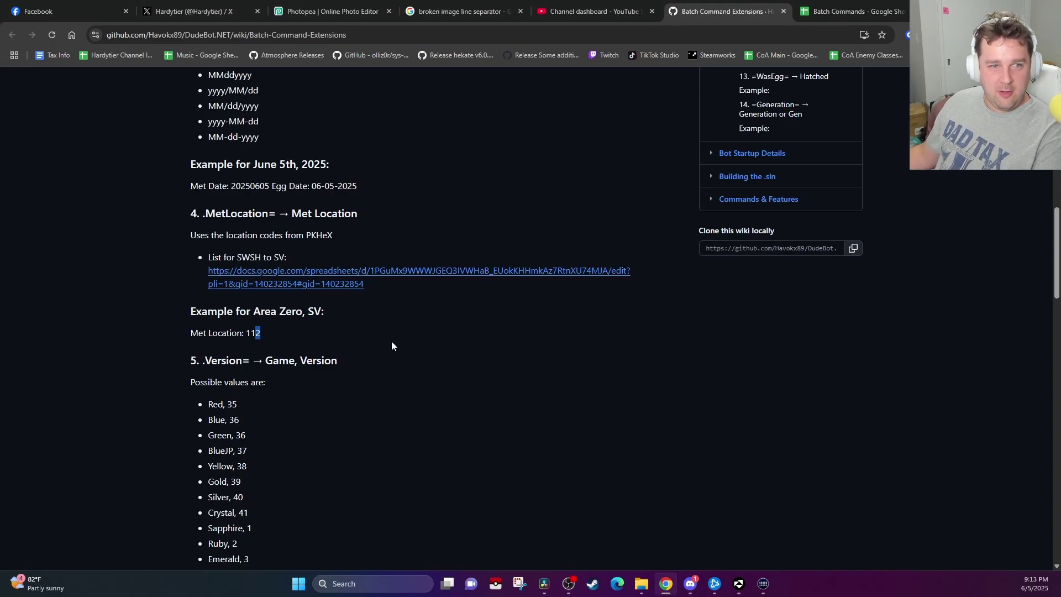
scroll(409, 320, "down", 1)
key("alt+Tab")
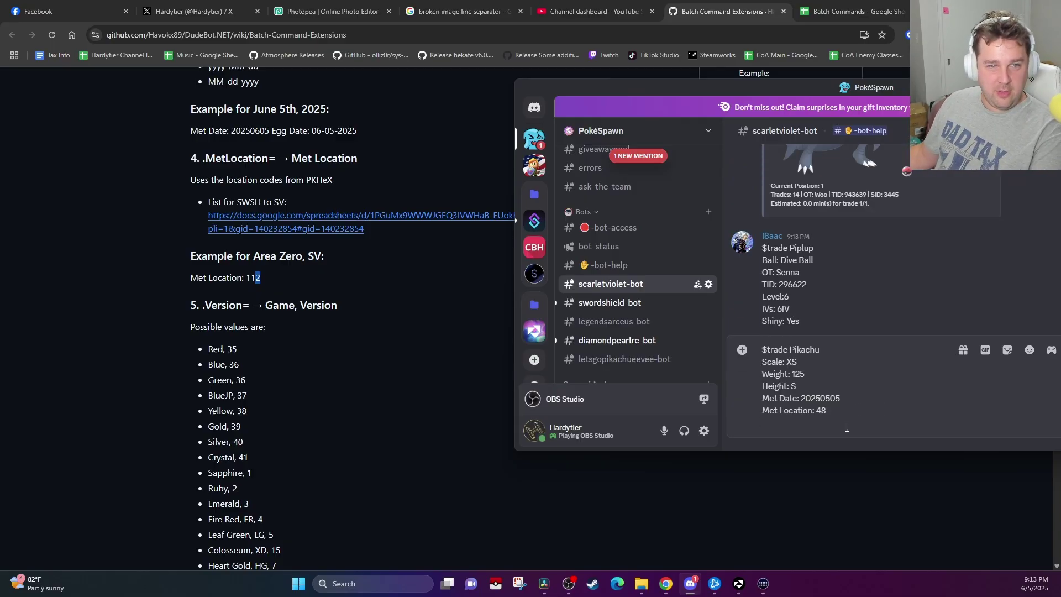
scroll(311, 238, "down", 2)
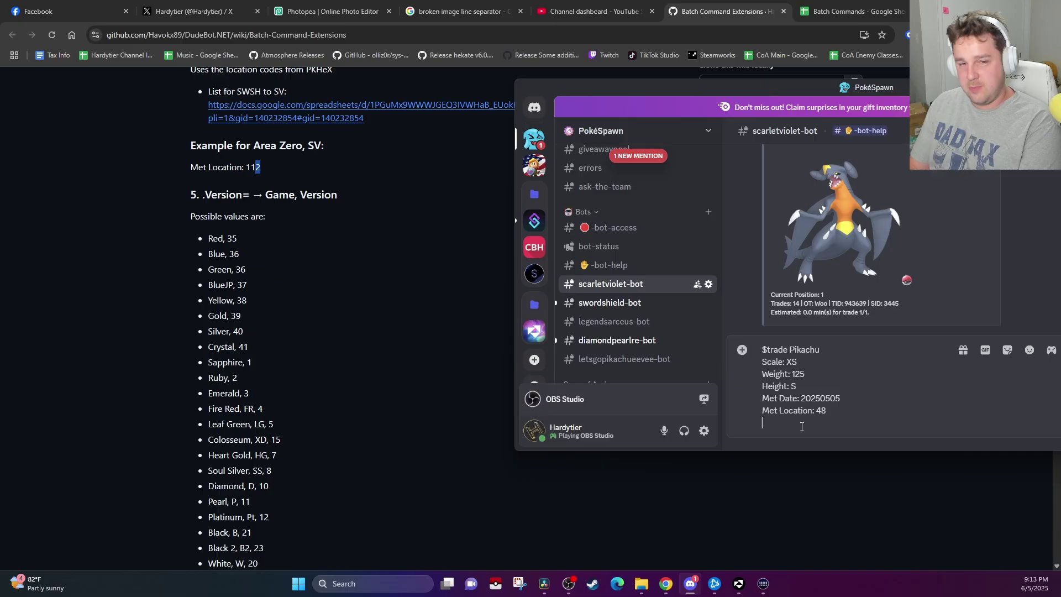
- Replace the .Version=51 text with a final 'Game: Violet' line in the draft
type(".Version")
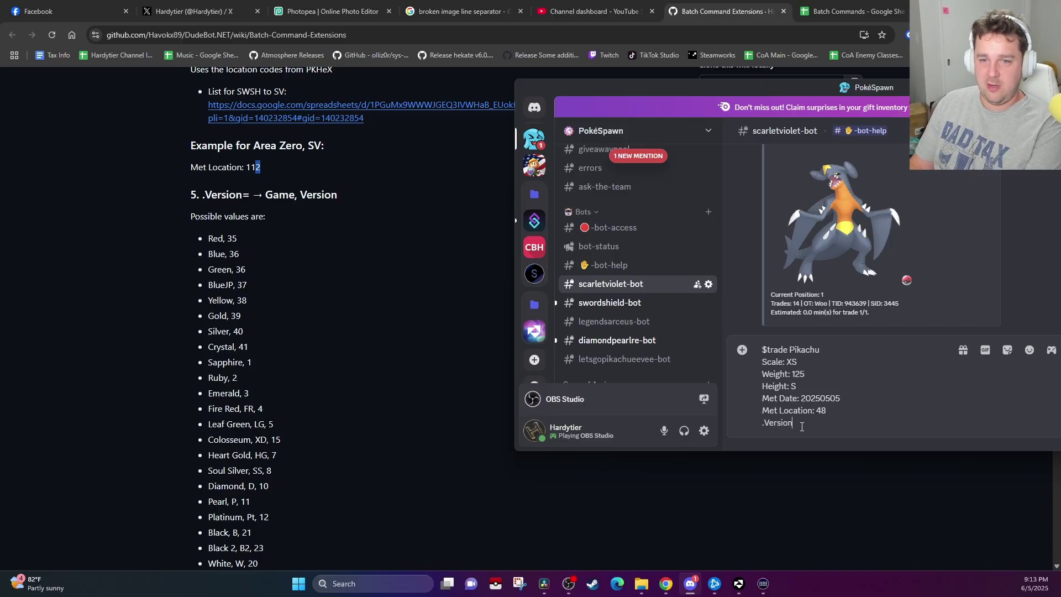
type("=5")
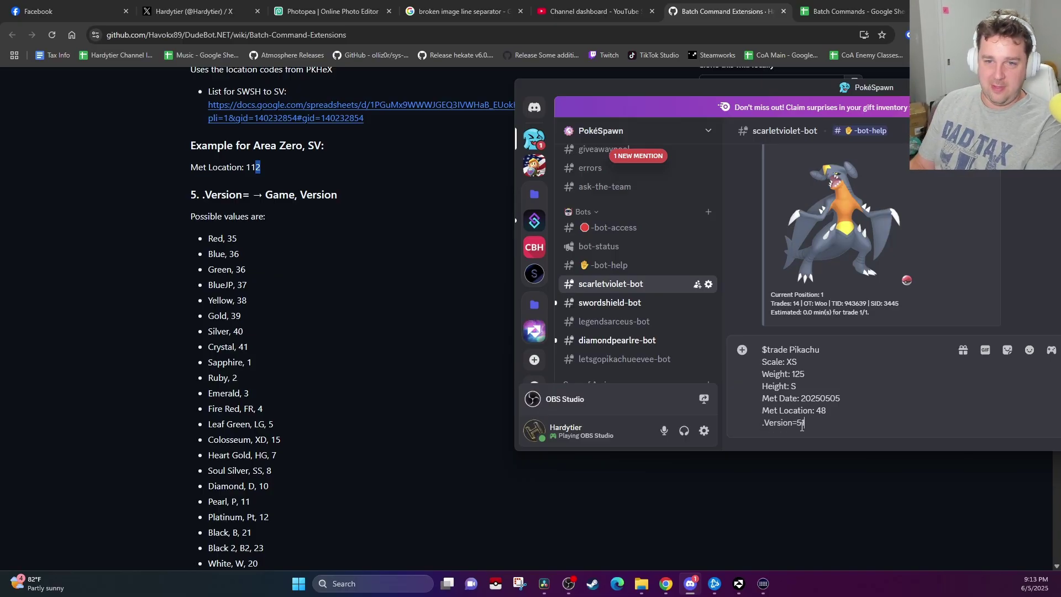
type("1")
key("BackSpace")
key("BackSpace")
key("BackSpace")
key("BackSpace")
key("BackSpace")
key("BackSpace")
key("BackSpace")
key("BackSpace")
key("BackSpace")
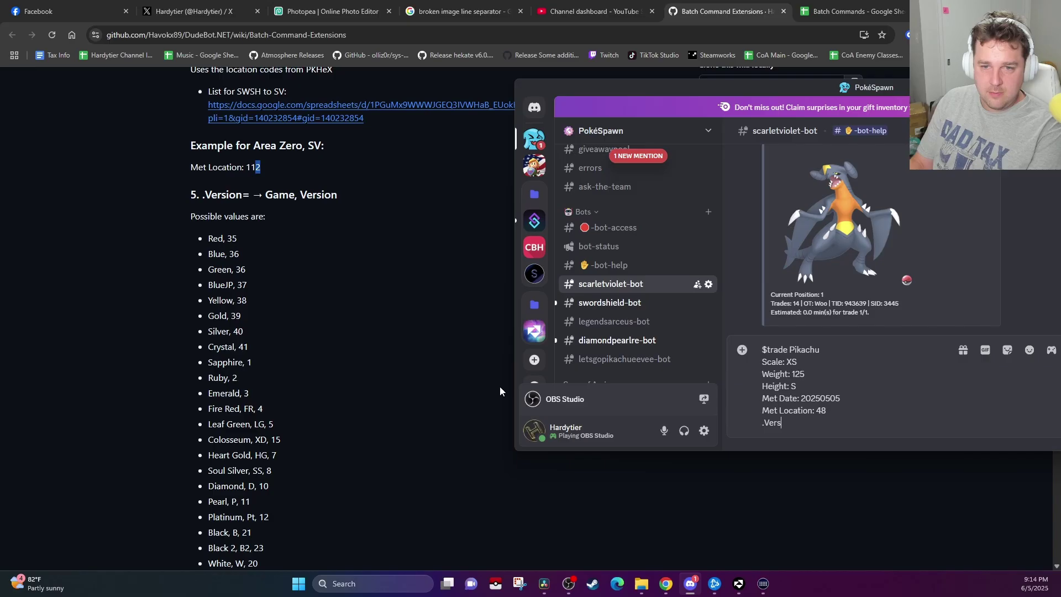
key("BackSpace")
key("BackSpace")
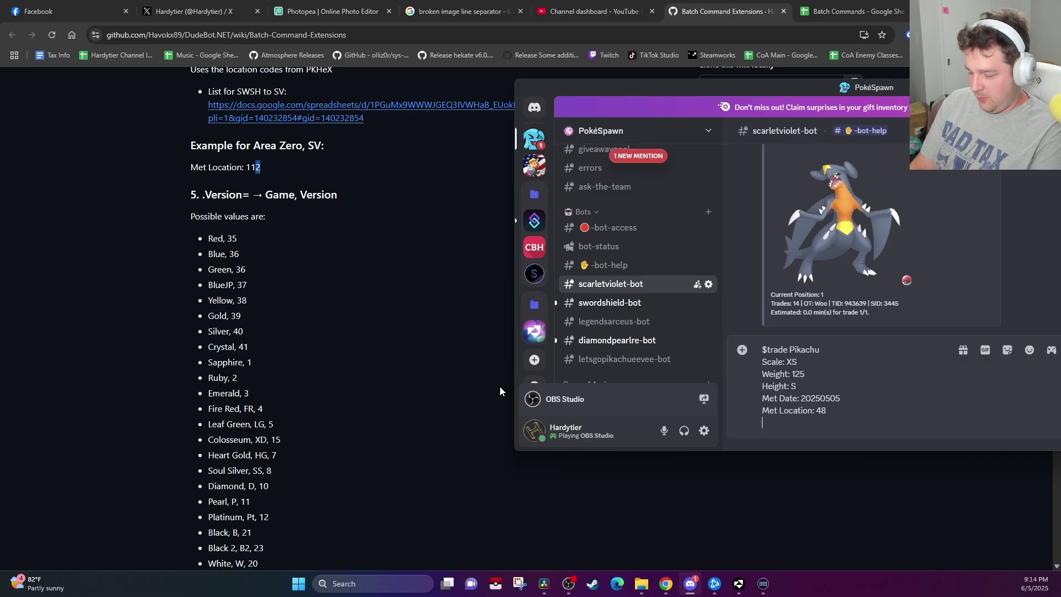
type("Game: Scarlet")
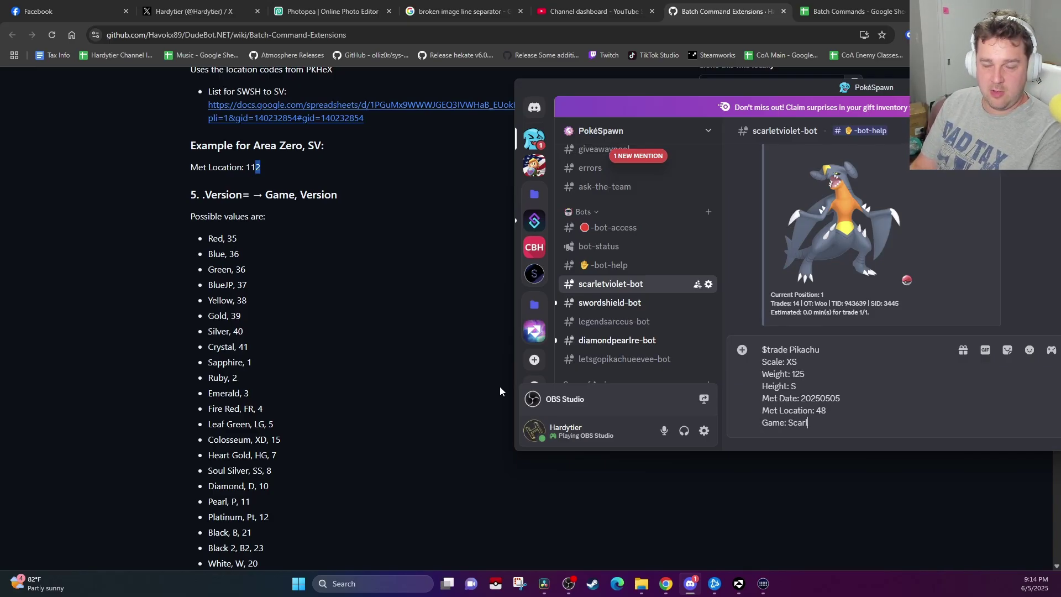
key("BackSpace")
key("BackSpace")
key("BackSpace")
key("BackSpace")
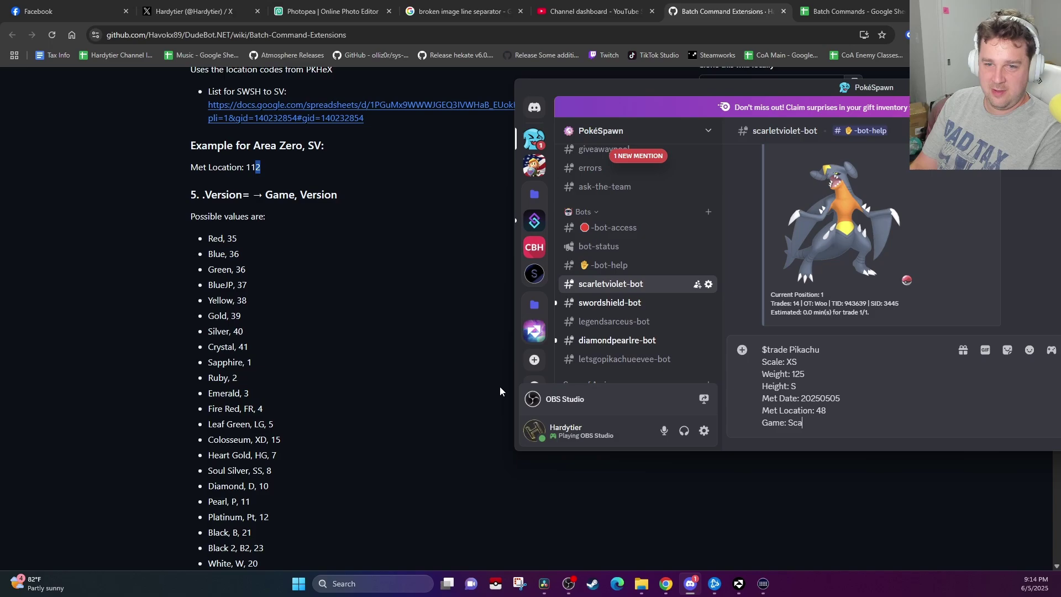
key("BackSpace")
key("BackSpace")
key("BackSpace")
type("Violet")
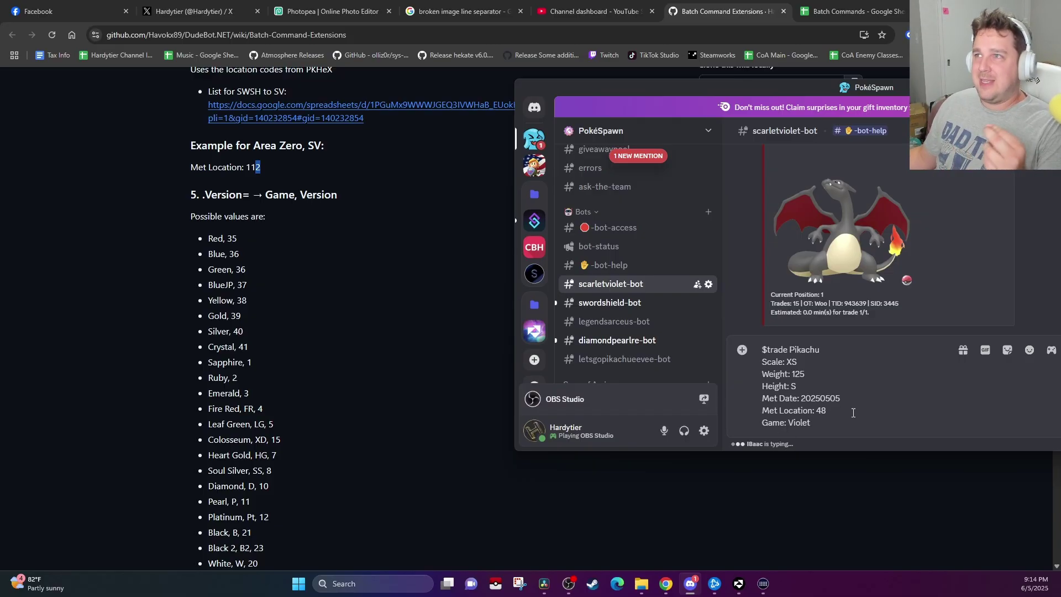
scroll(357, 241, "down", 9)
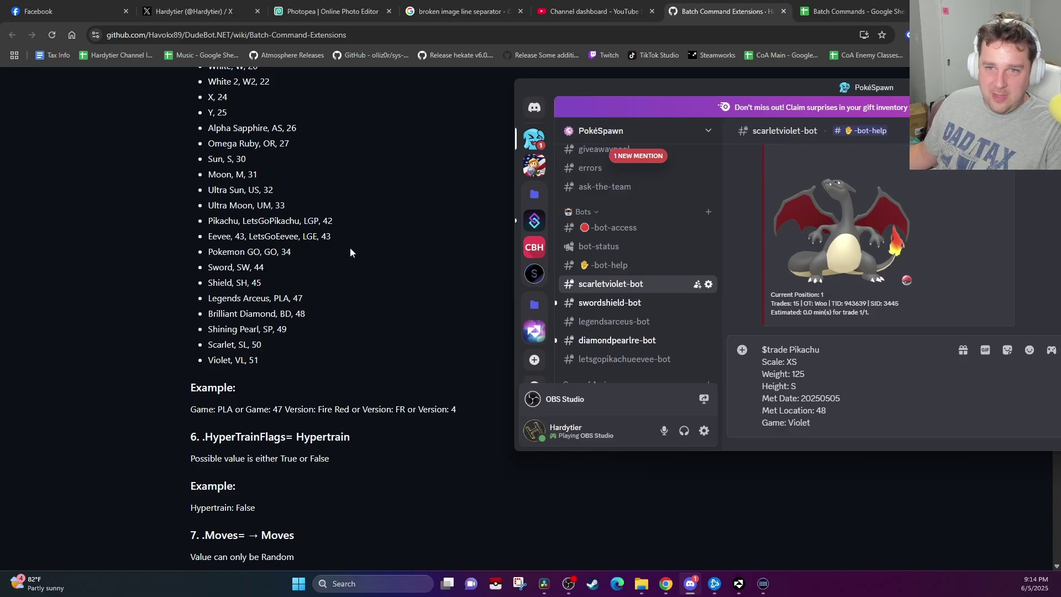
- Change the Game line from Violet to Scarlet, after briefly trying Red, and begin a new line
scroll(616, 290, "up", 3)
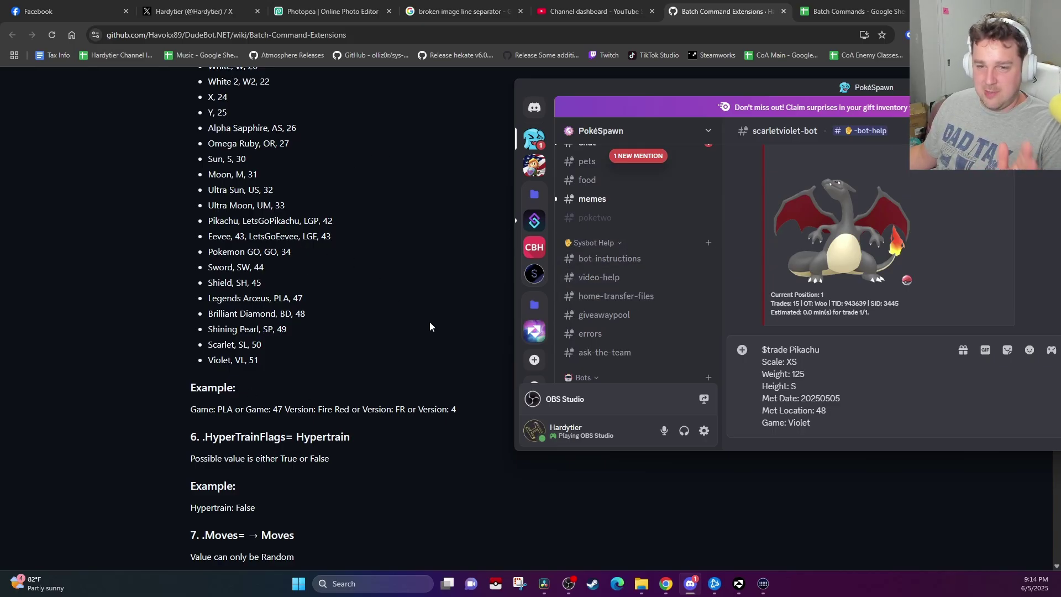
scroll(291, 238, "up", 3)
scroll(291, 238, "down", 2)
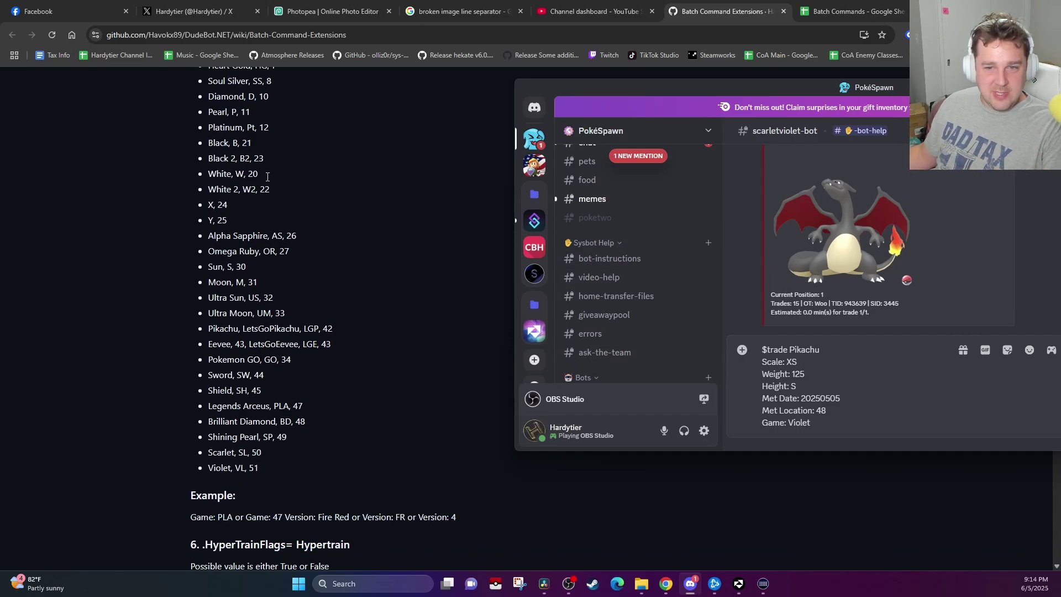
double_click(796, 422)
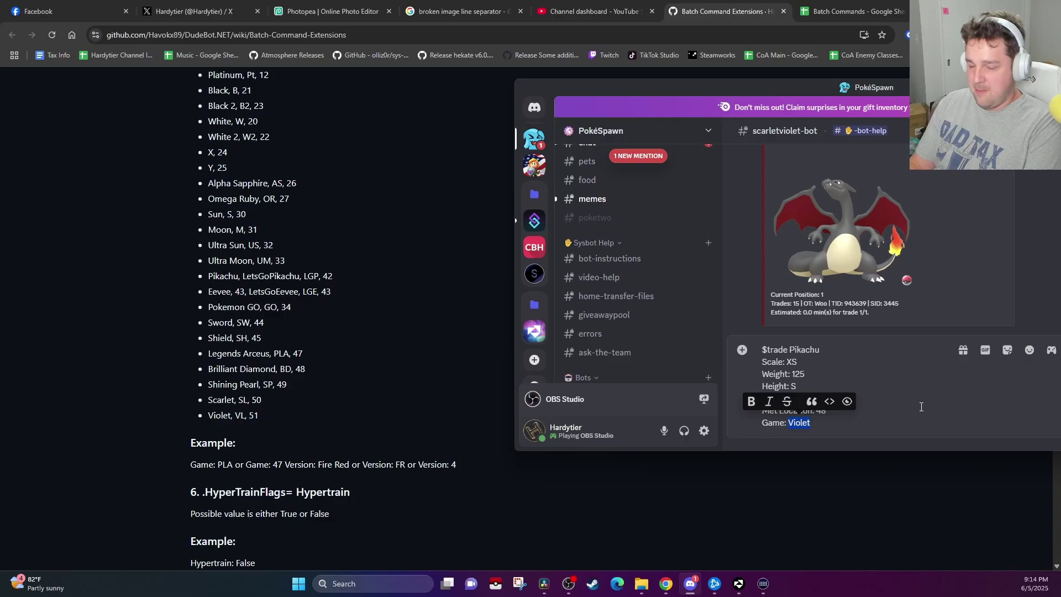
type("S")
key("BackSpace")
type("Red")
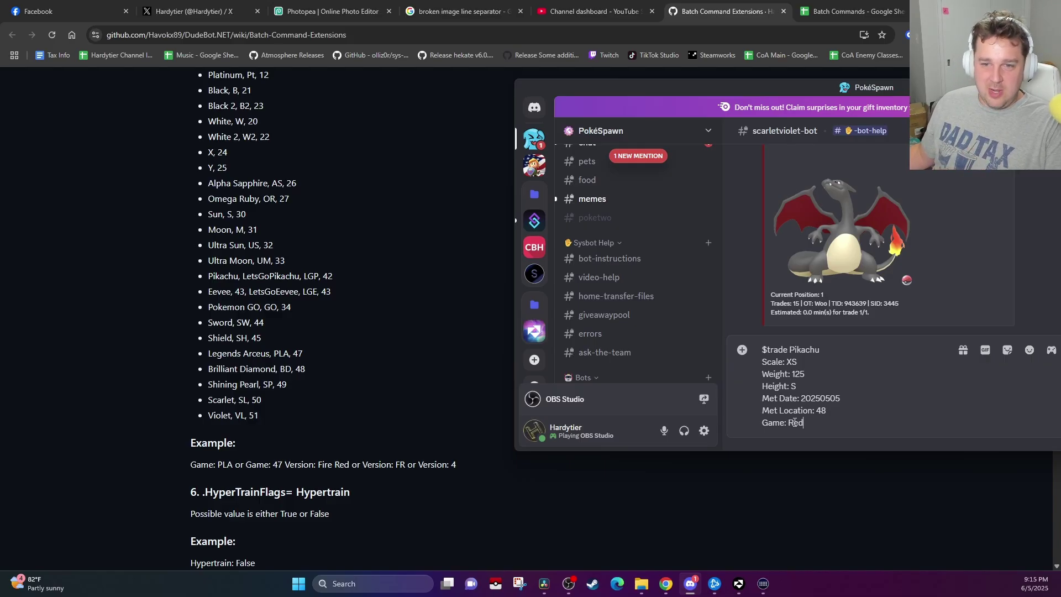
double_click(823, 422)
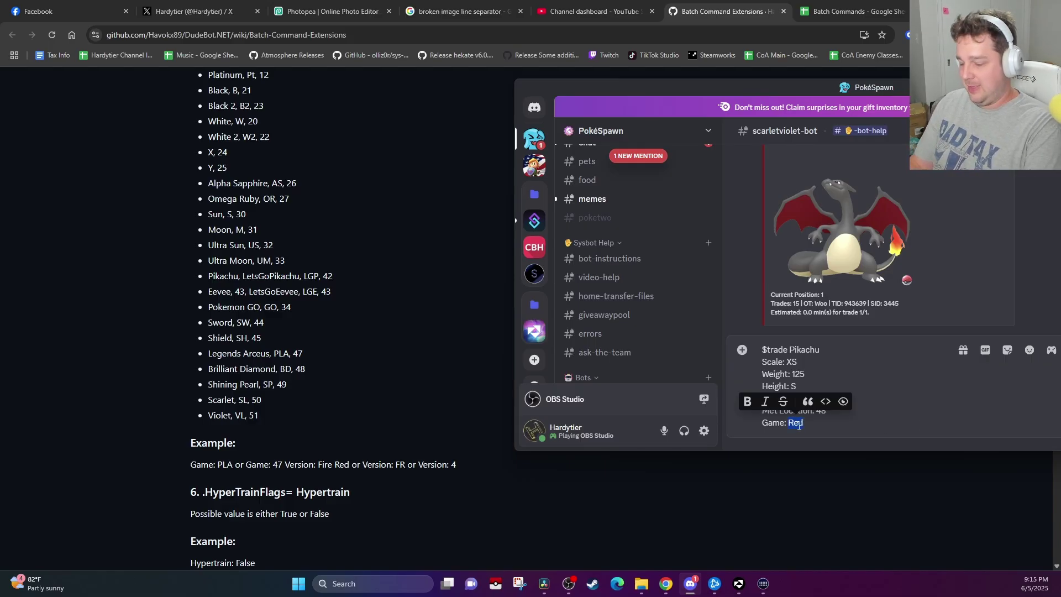
type("Scarlet")
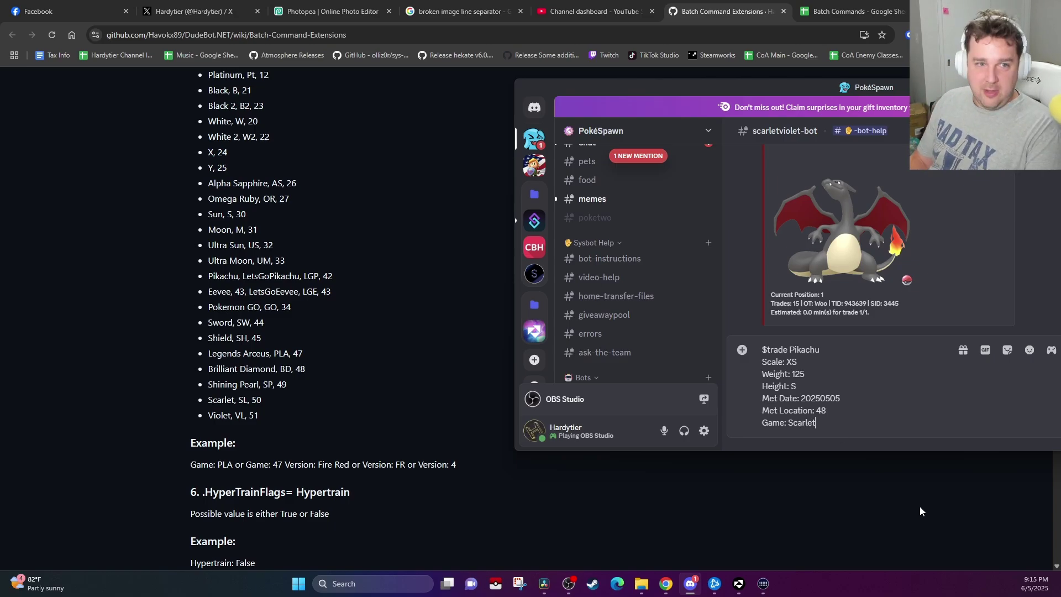
key("shift+Return")
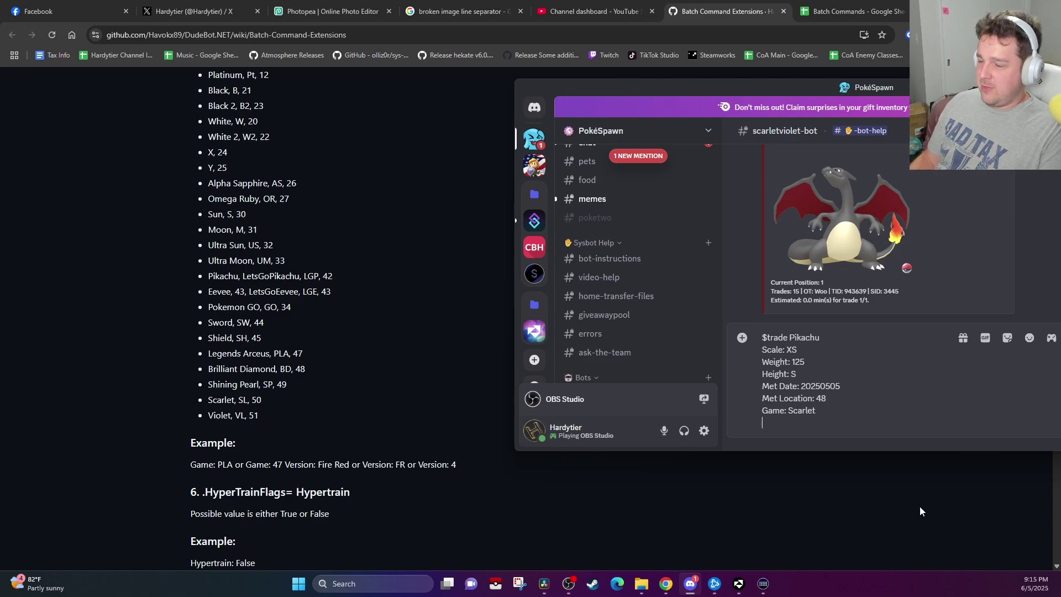
type("OT:")
key("shift+Return")
type("TID")
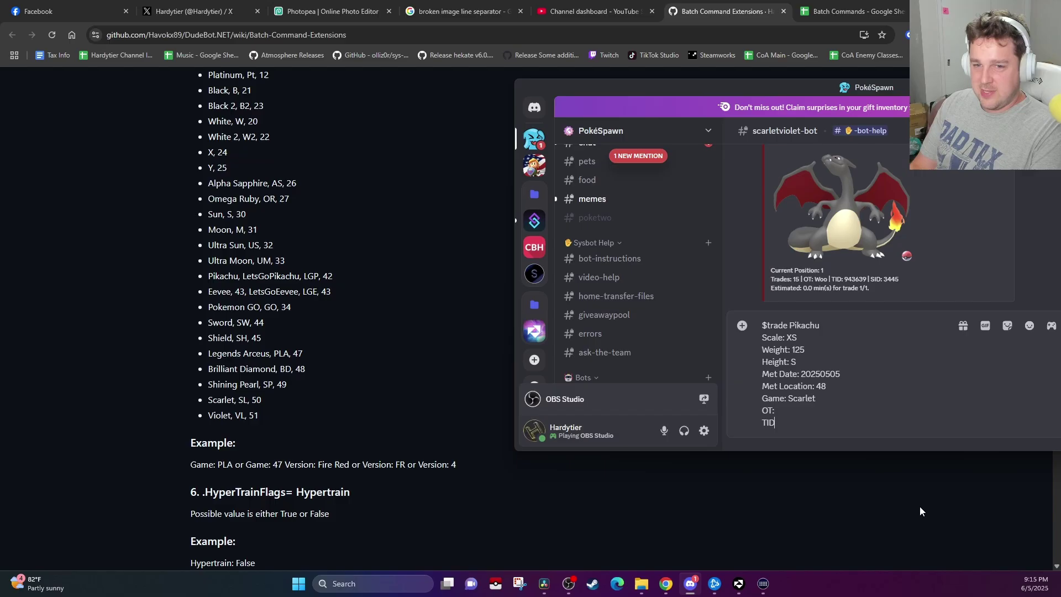
type(":")
key("shift+Return")
type("SID:")
key("shift+Return")
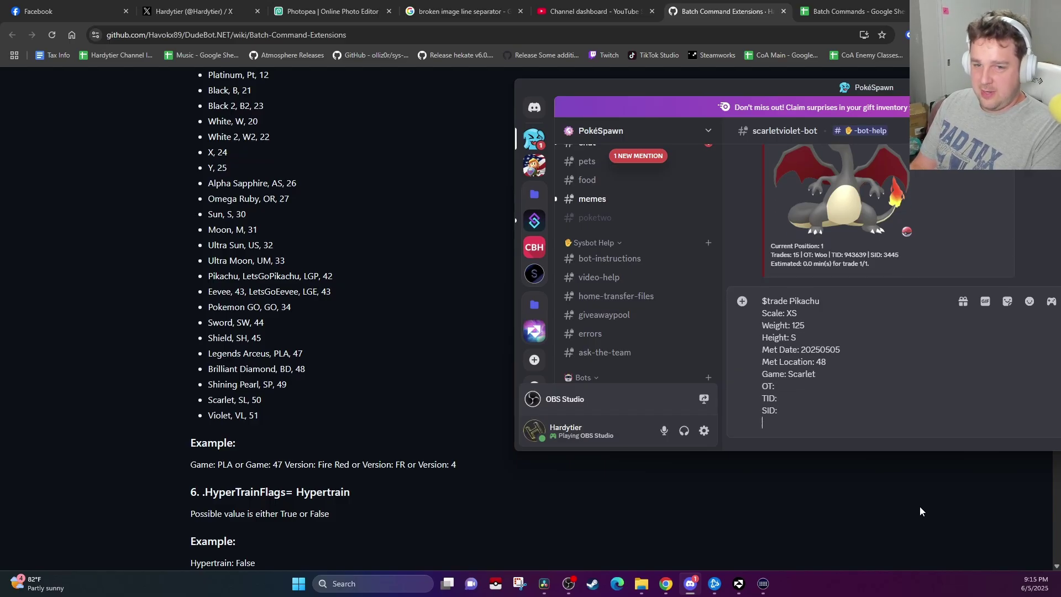
type("Language:")
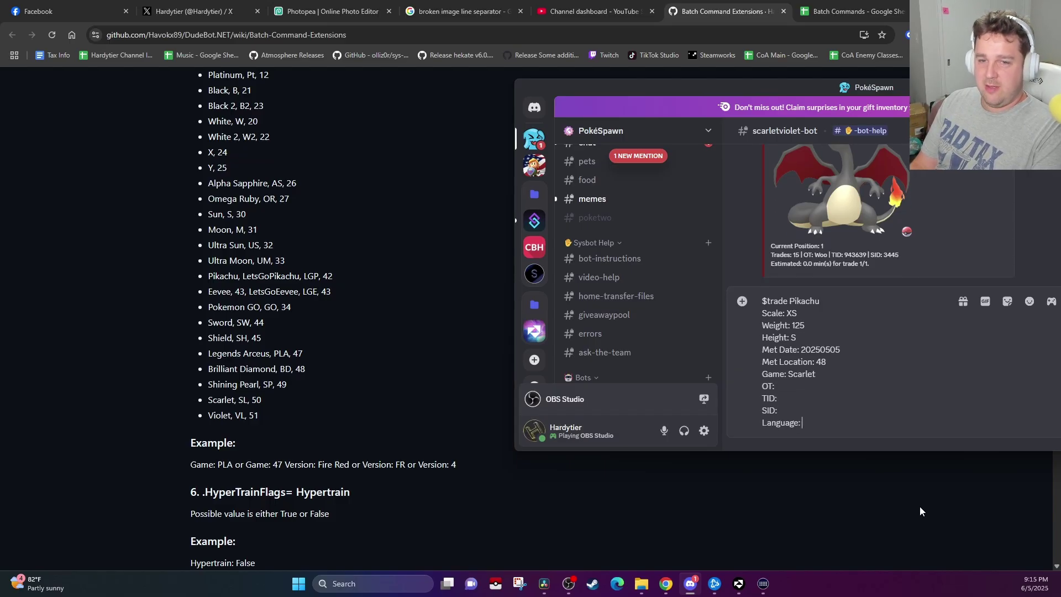
key("shift+Return")
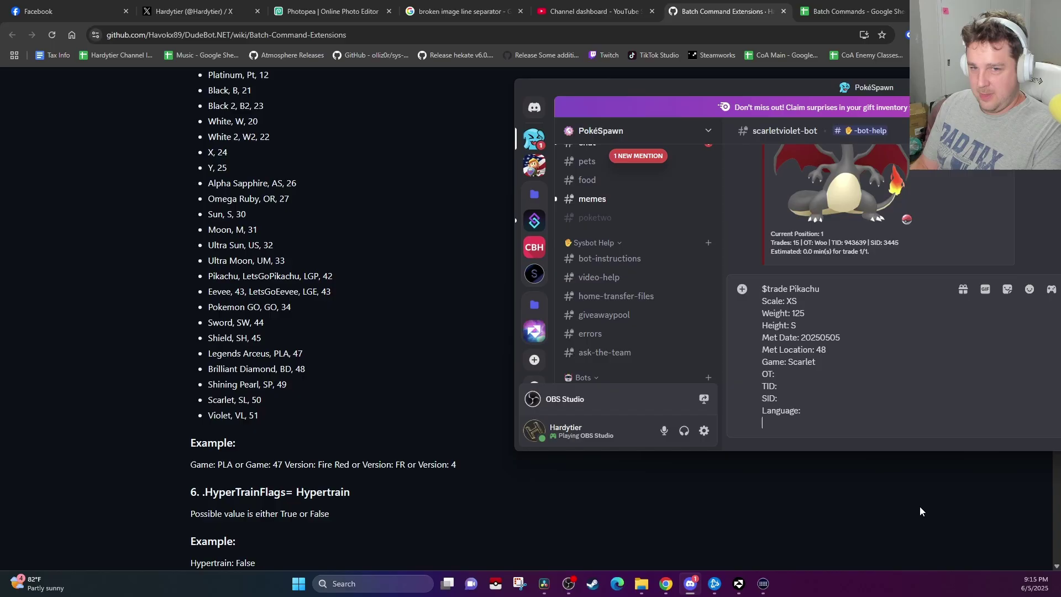
key("Up")
key("shift+Up")
key("shift+Up")
key("shift+Up")
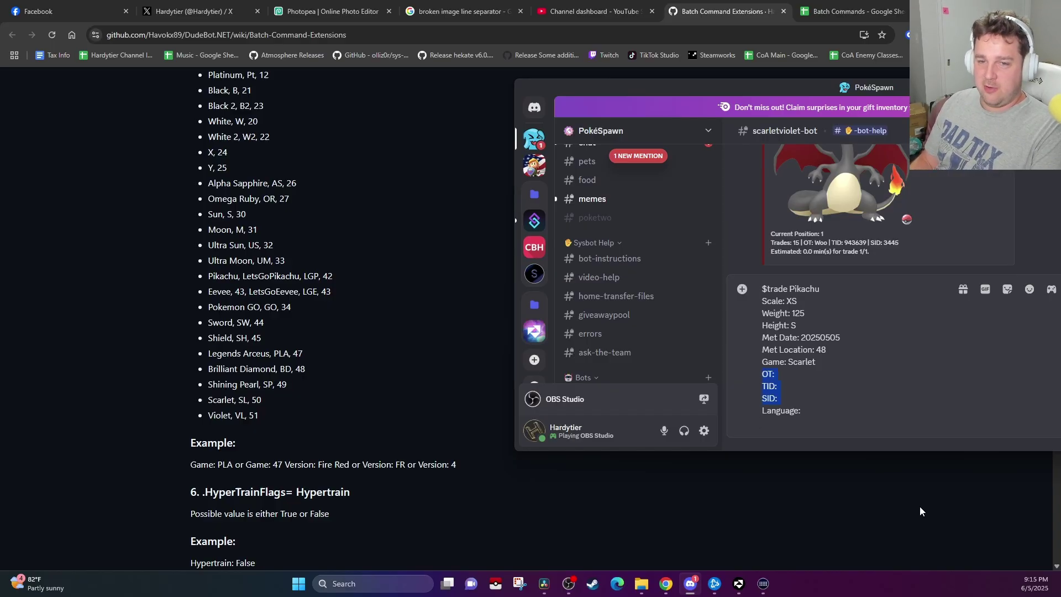
key("shift+Up")
key("Left")
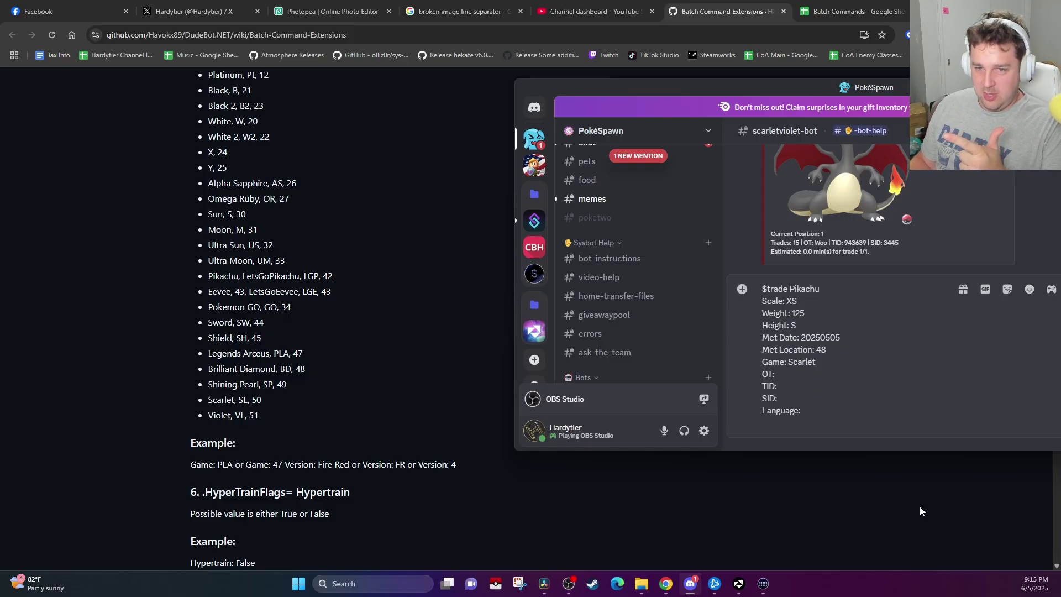
key("shift+Up")
key("Right")
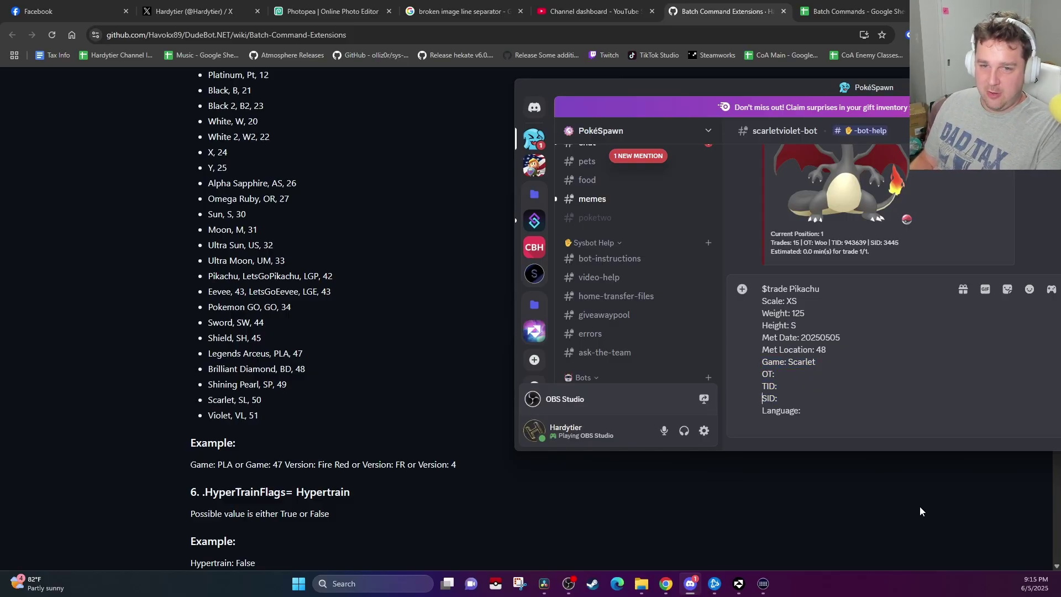
key("ctrl+shift+End")
key("BackSpace")
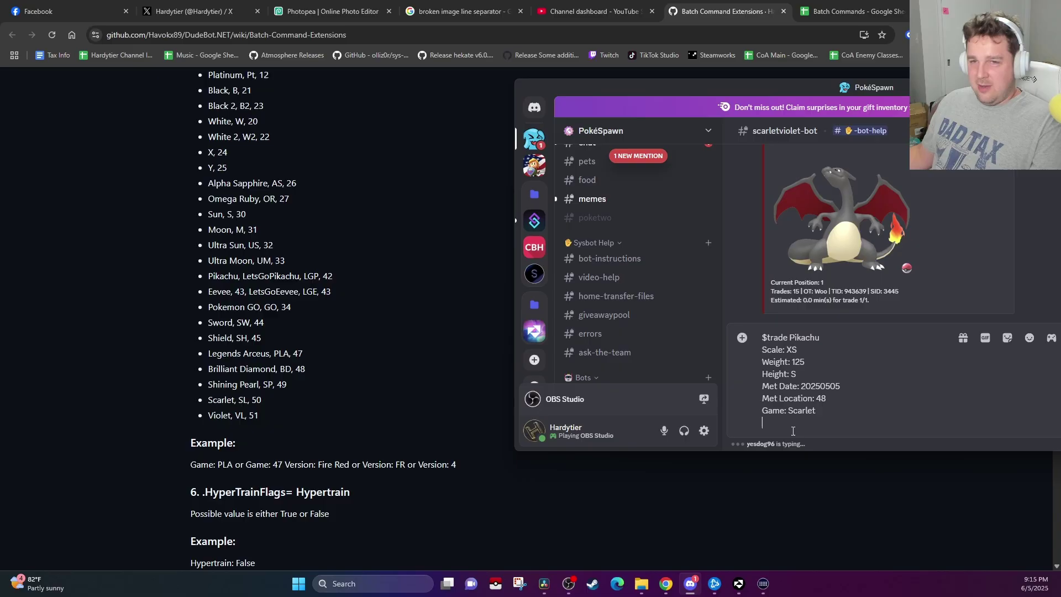
- Type a 'Hypertrain: True' line below Game: Scarlet and change its value to False
scroll(330, 245, "down", 6)
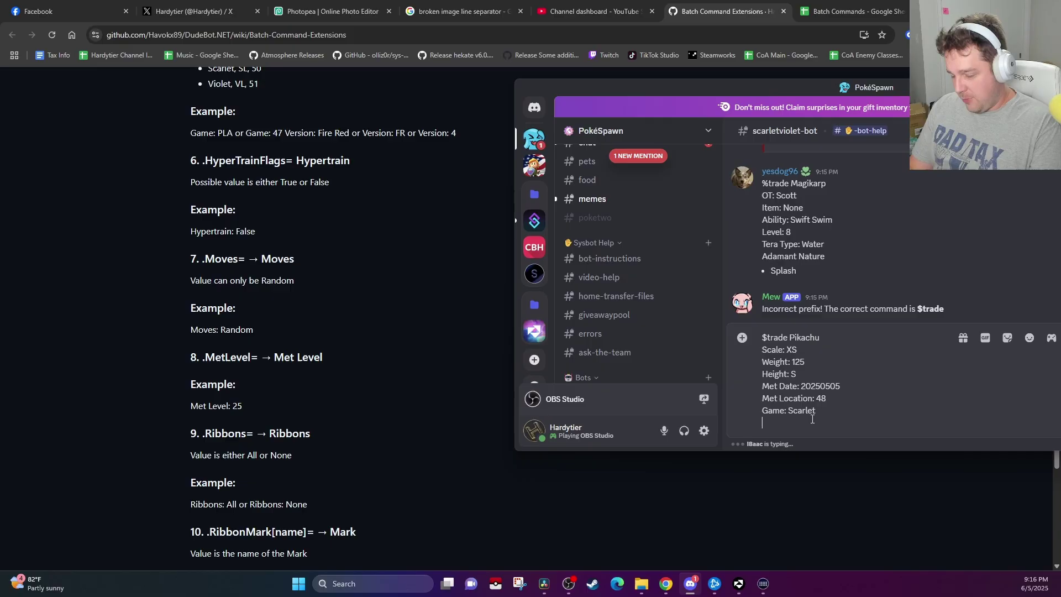
type("Hy")
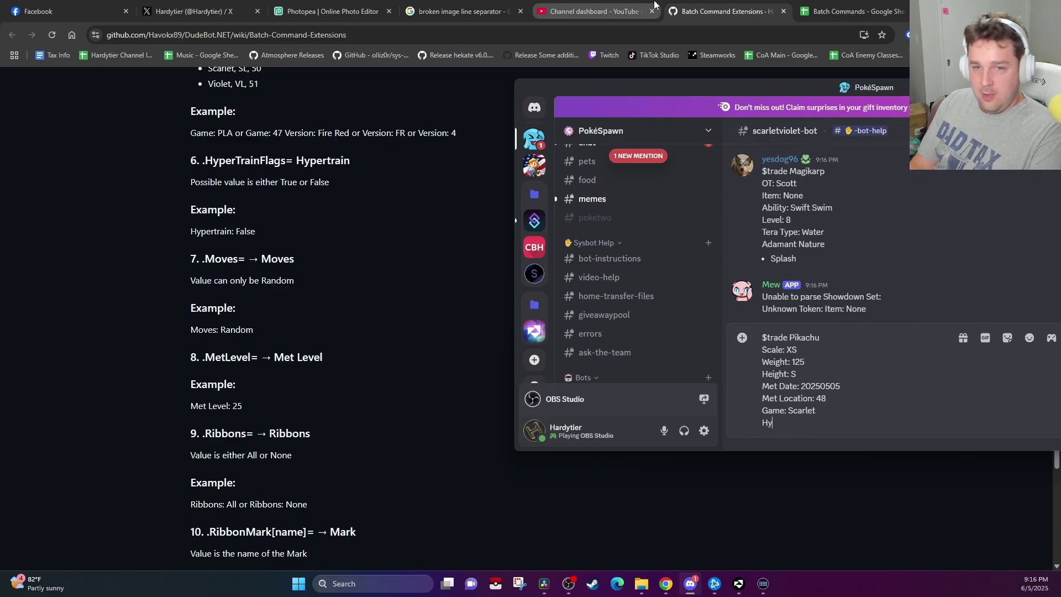
type("pertrain: ")
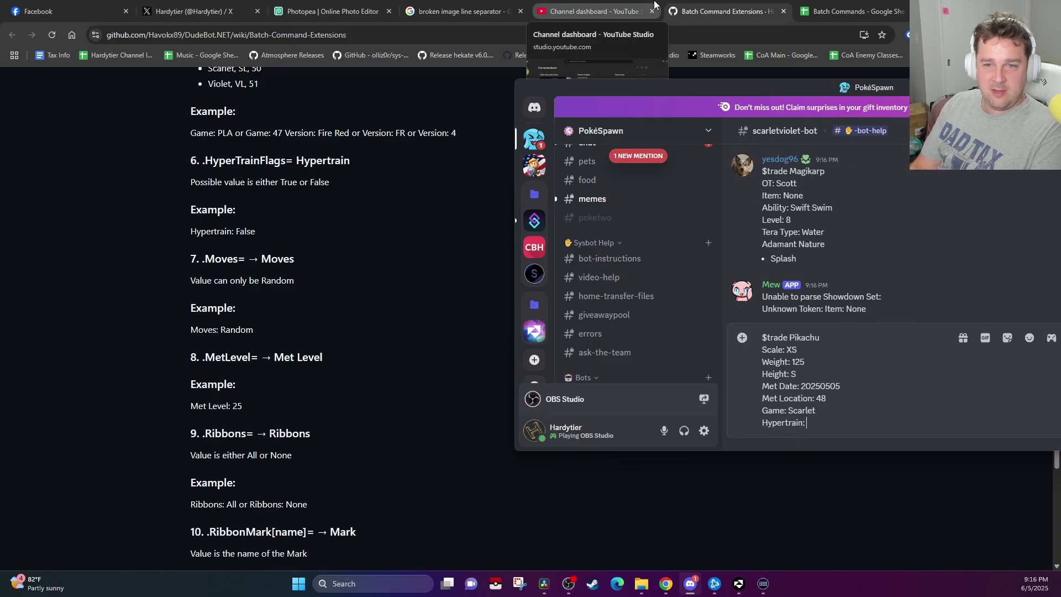
type("True")
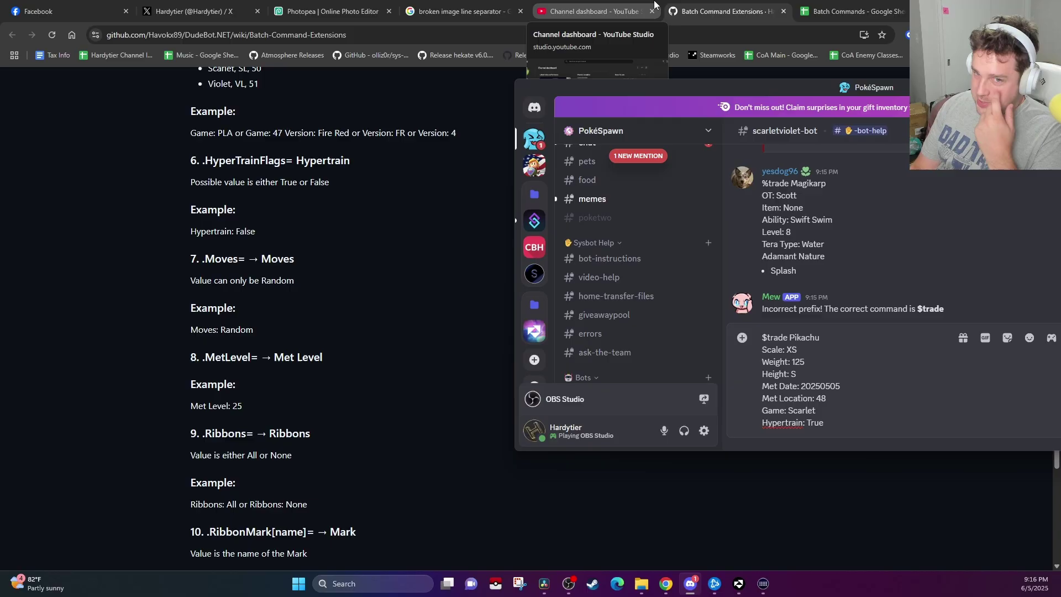
key("BackSpace")
key("BackSpace")
key("BackSpace")
key("BackSpace")
type("False")
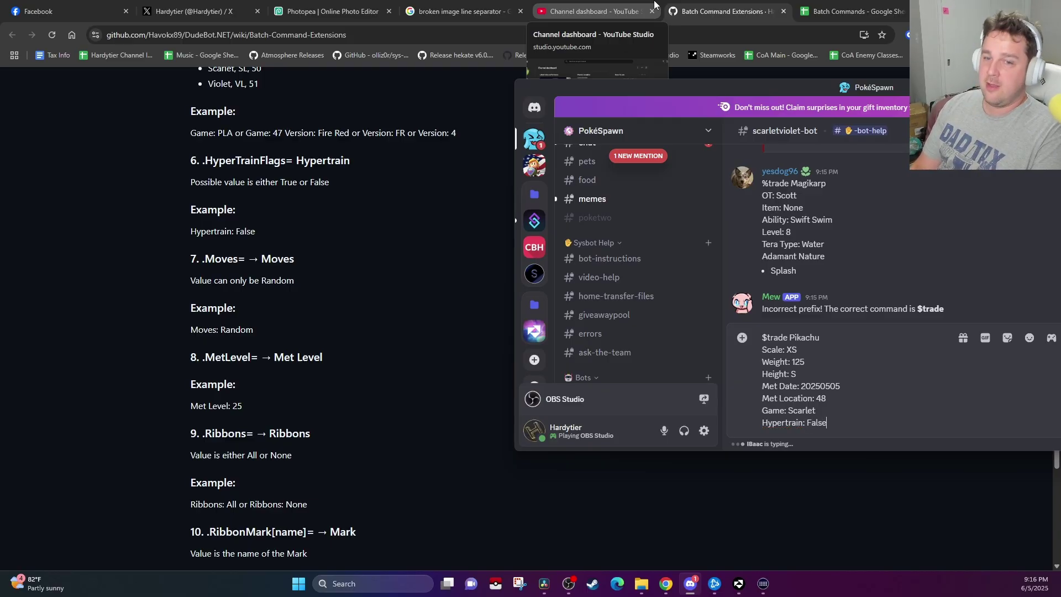
key("shift+Home")
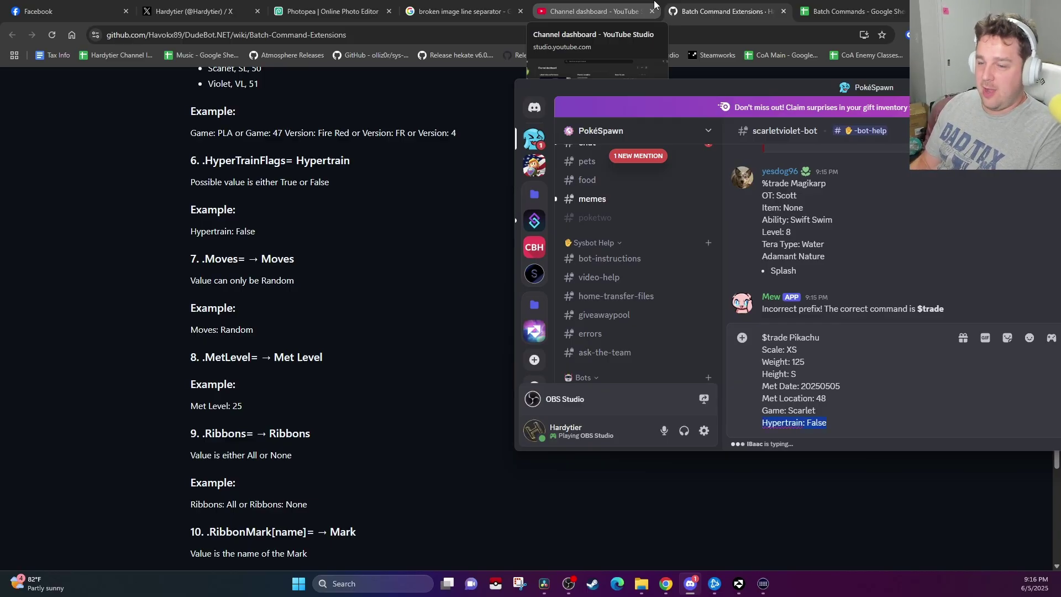
key("Right")
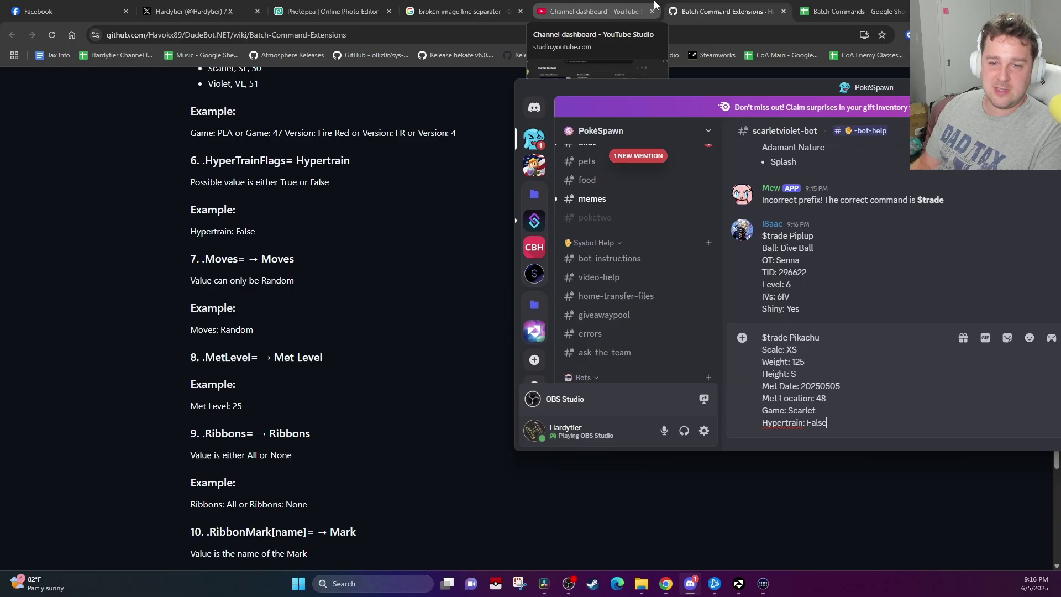
- Look over the Game, Met and size lines, then start a new line after Hypertrain: False
key("shift+Home")
key("shift+Up")
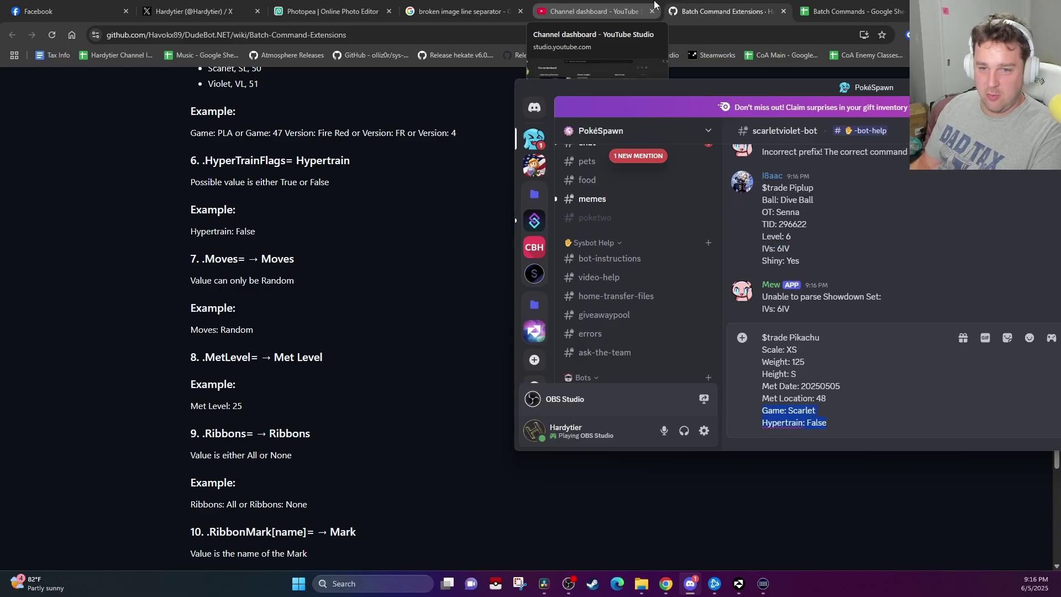
key("Left")
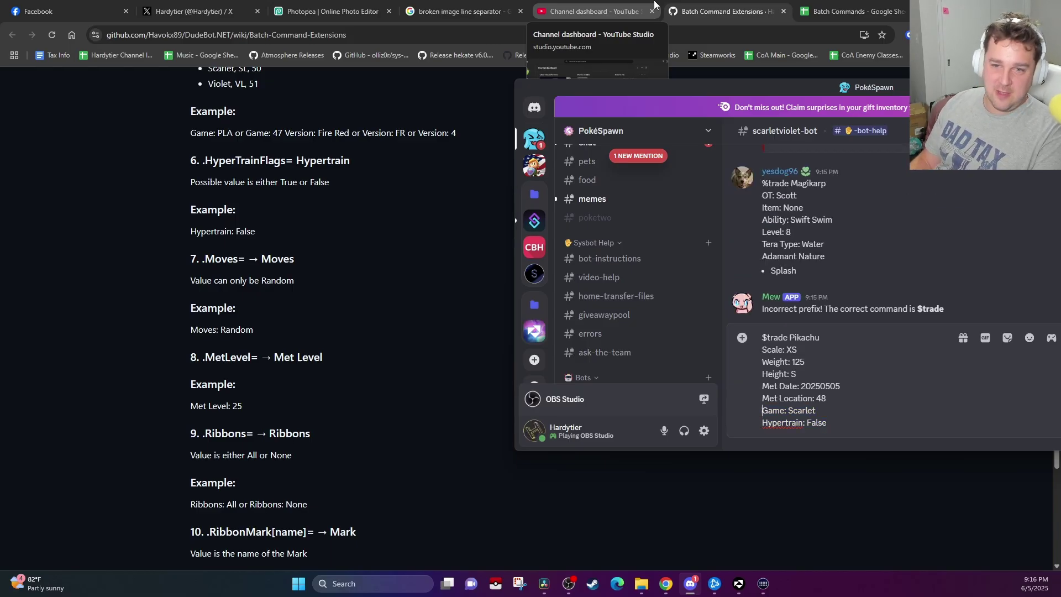
key("Up")
key("shift+Up")
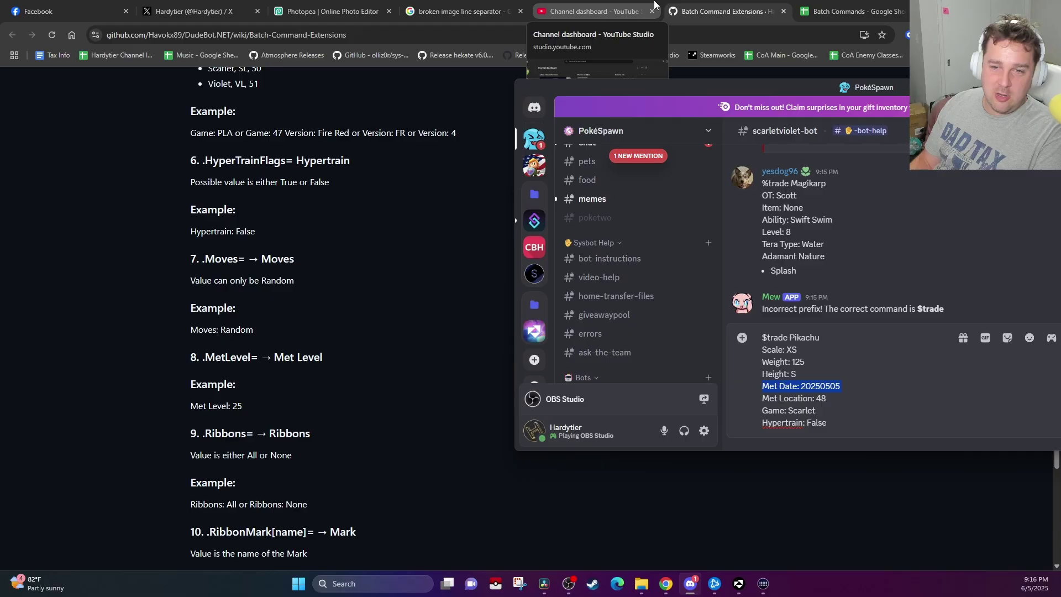
key("Up")
key("Up")
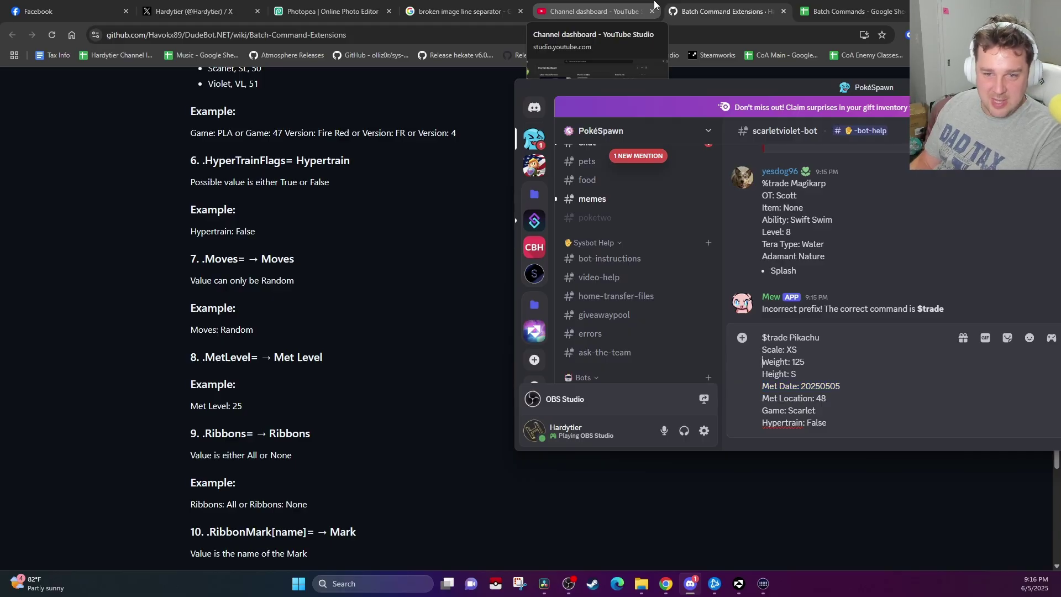
key("Down")
key("ctrl+End")
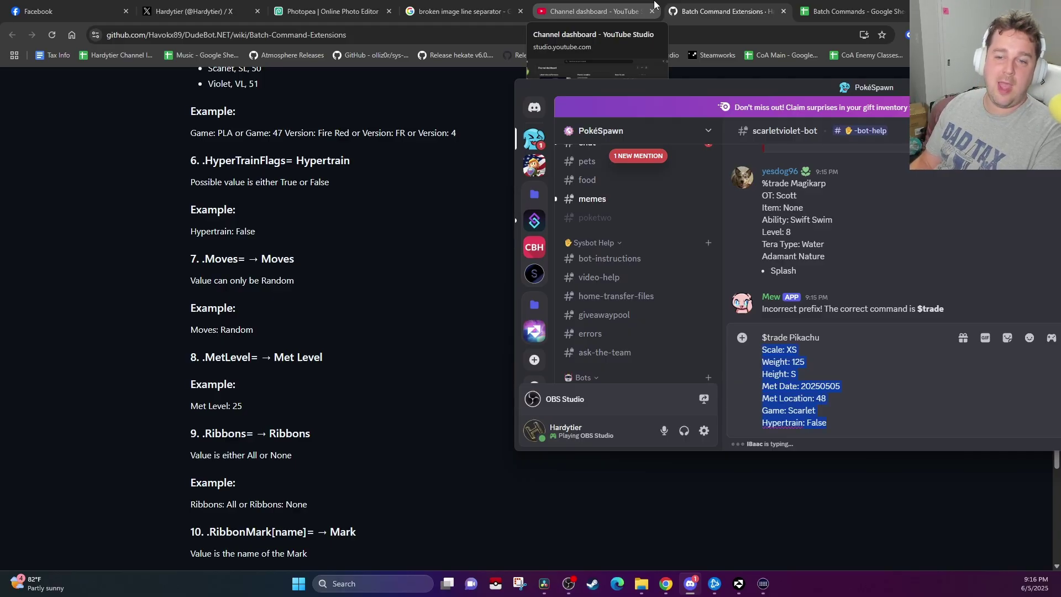
key("shift+Return")
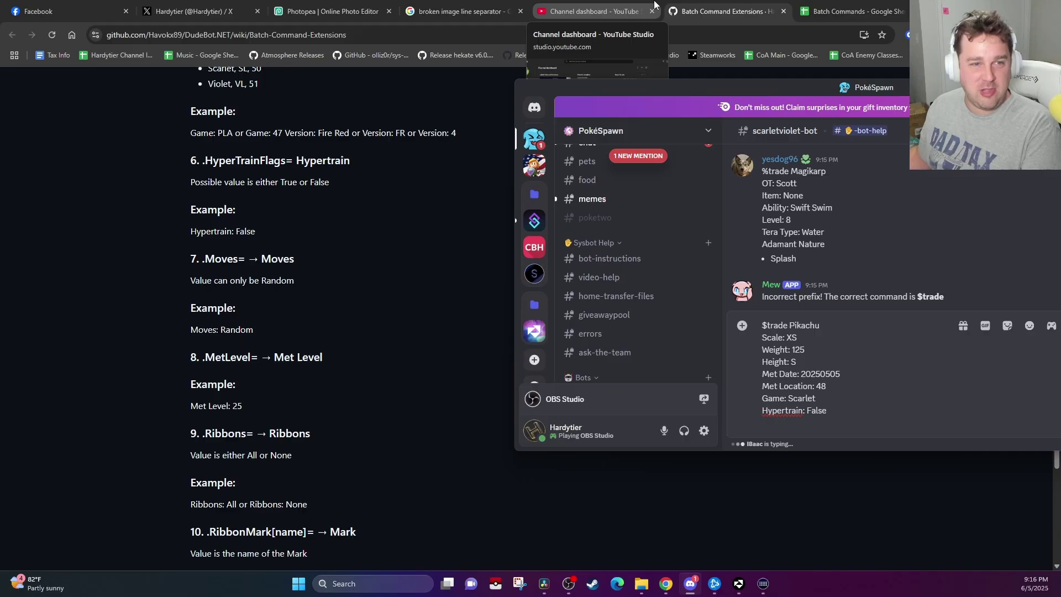
scroll(419, 129, "down", 2)
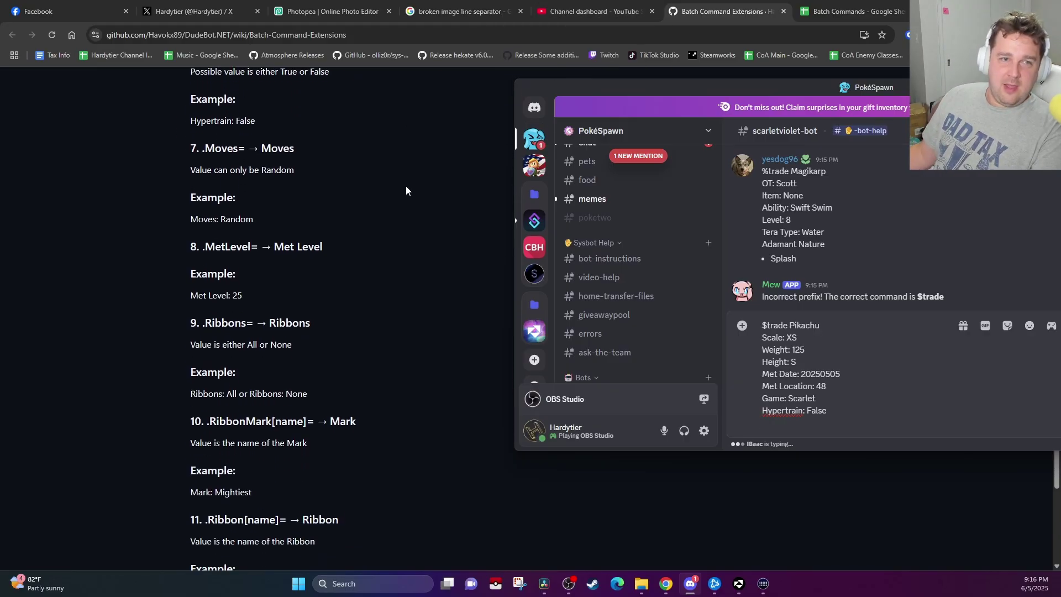
type(".Moves")
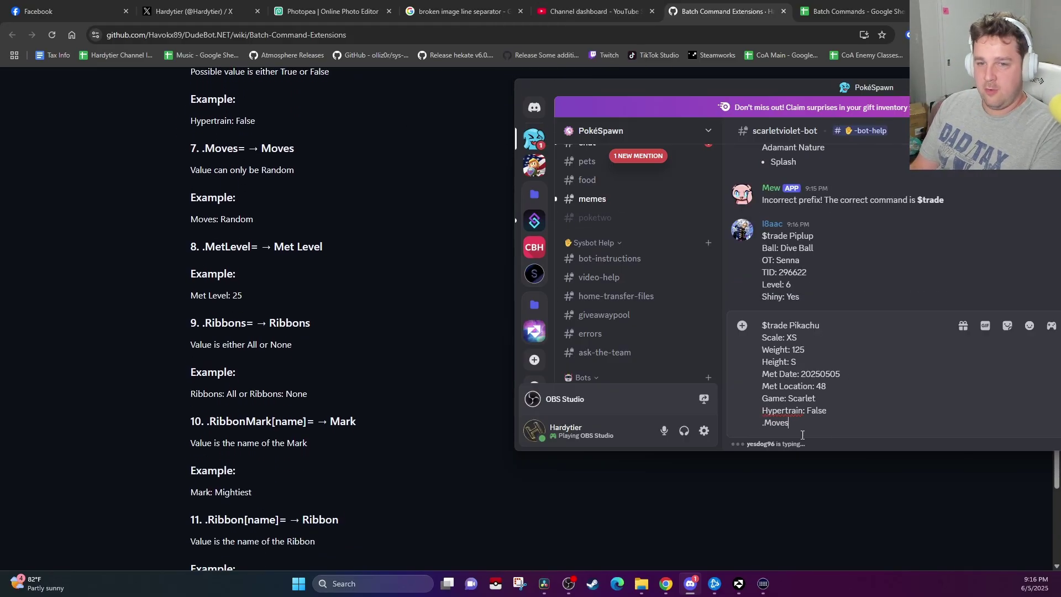
type("=$suggestAll")
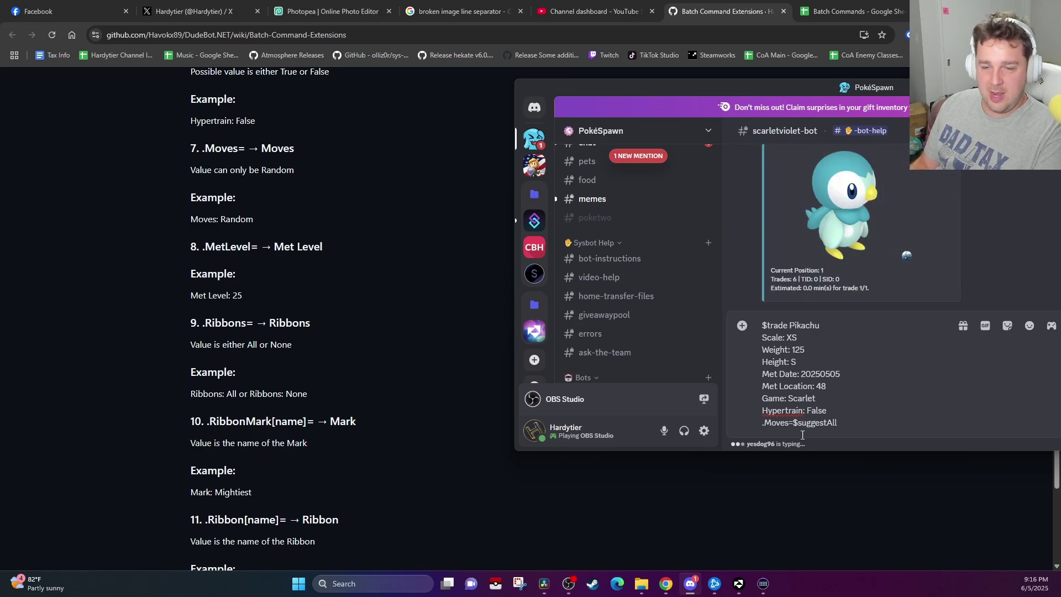
key("shift+Home")
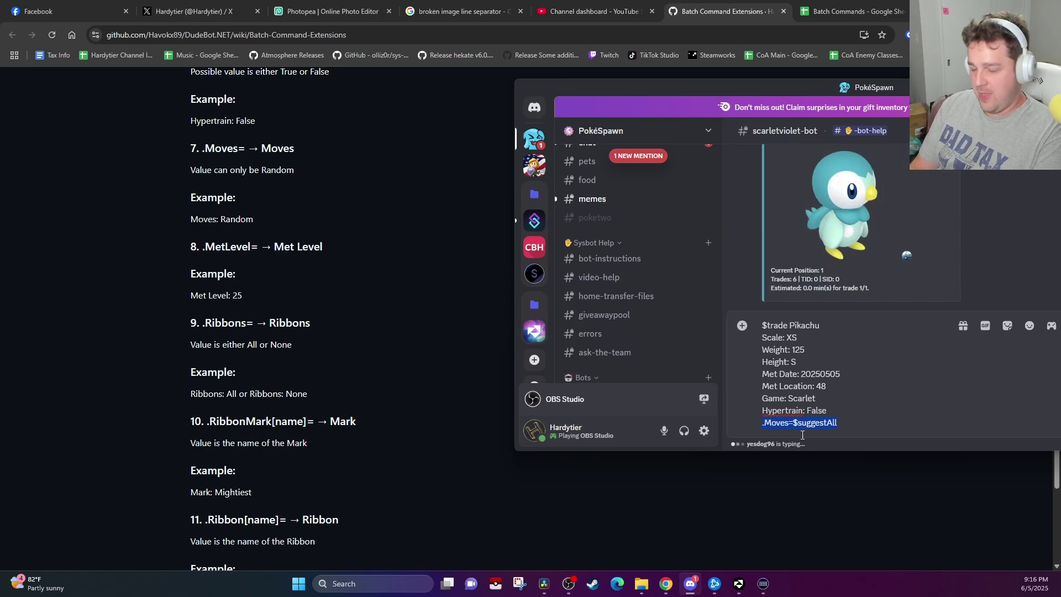
type("Moves: Random")
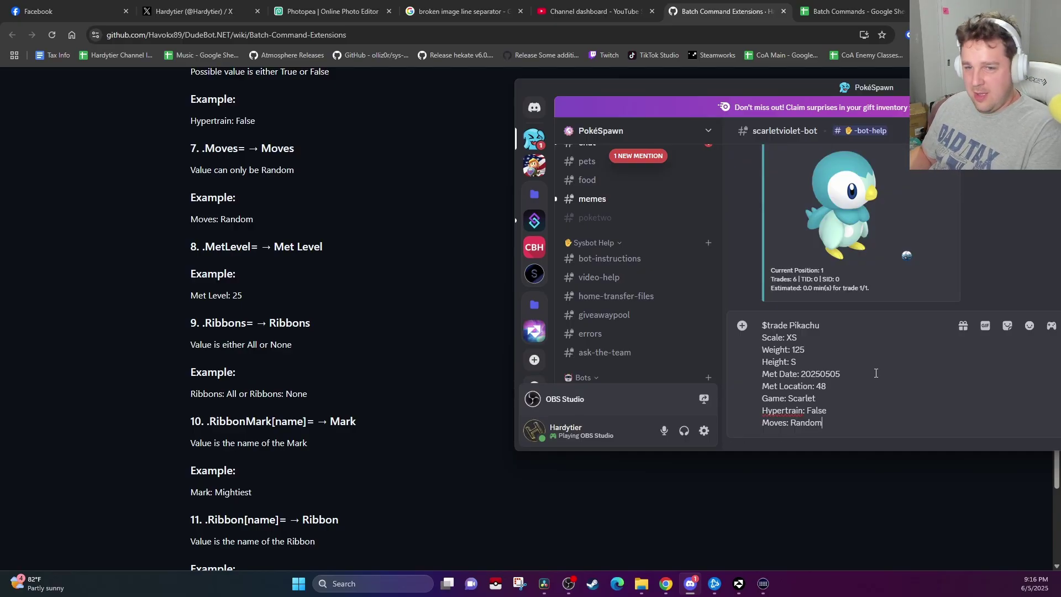
key("shift+Up")
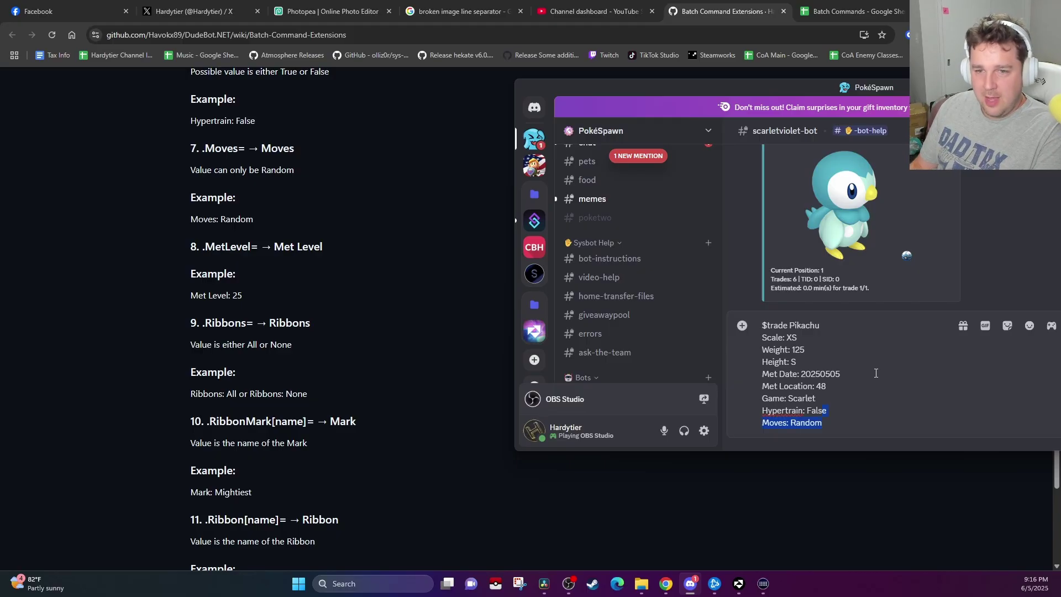
key("shift+Down")
key("shift+Left")
key("shift+Left")
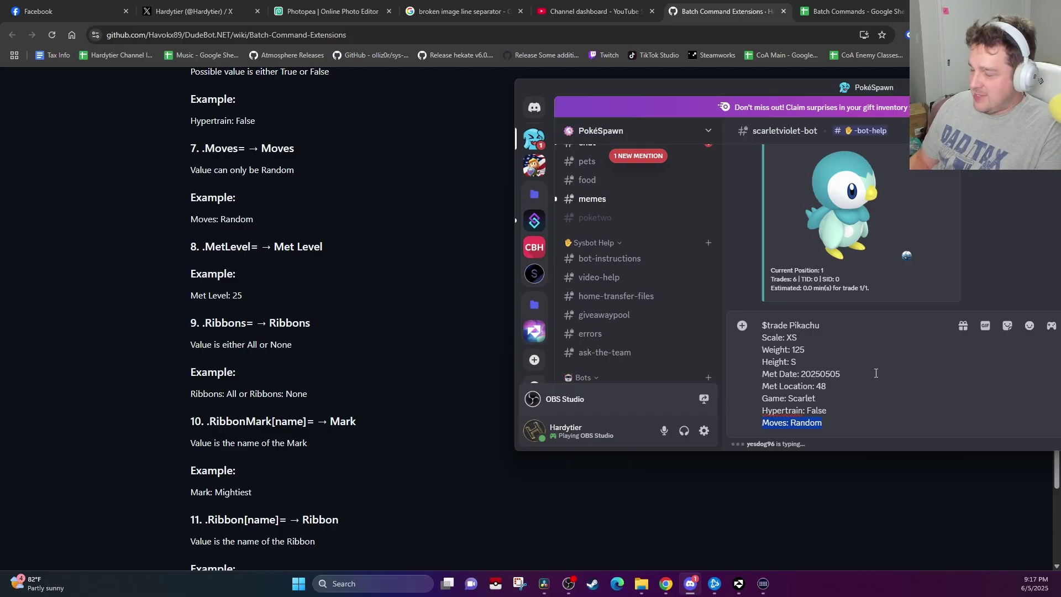
key("BackSpace")
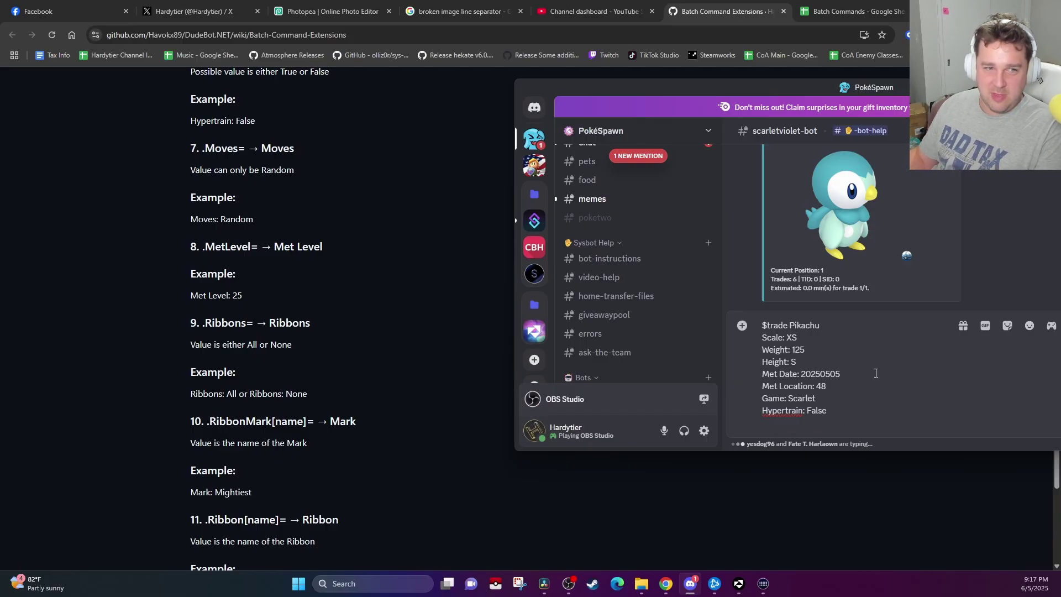
- Add a 'Hatched: True' line below Hypertrain: False, fixing the 'Hatches' typo, and begin a new line
scroll(416, 210, "down", 3)
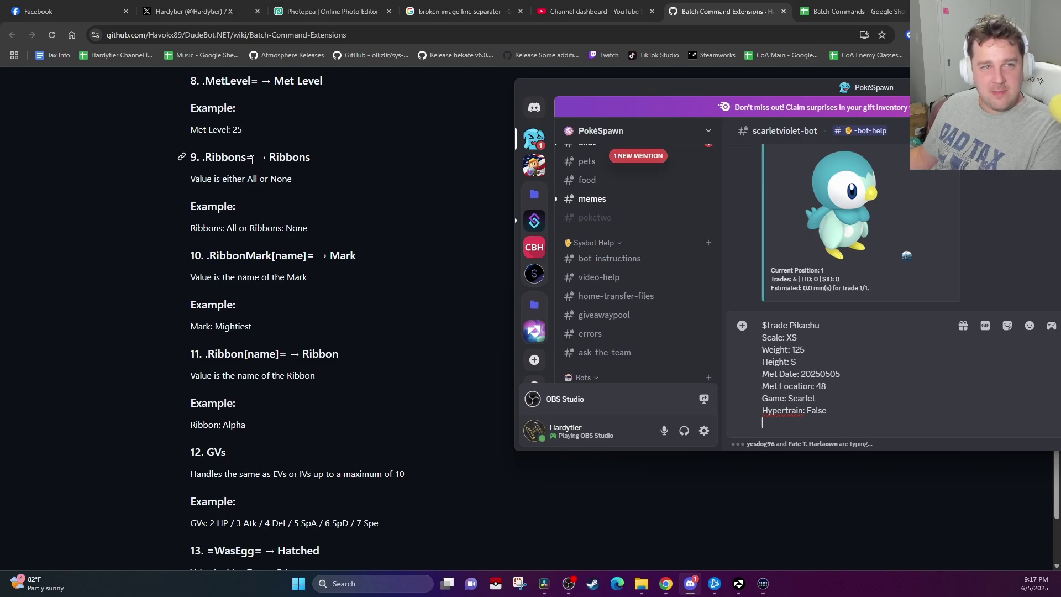
scroll(314, 206, "up", 2)
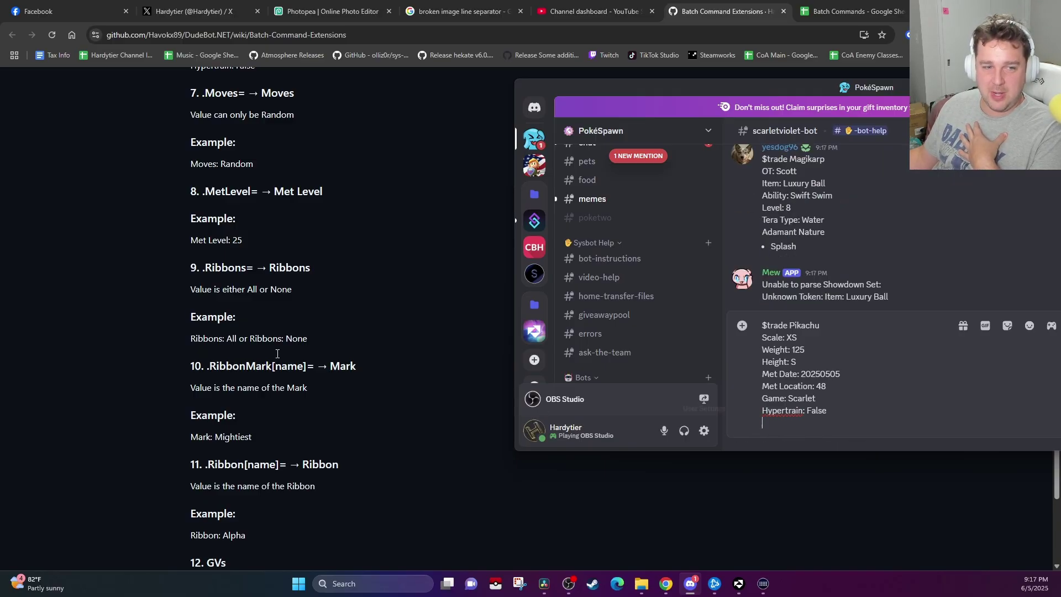
scroll(277, 354, "down", 6)
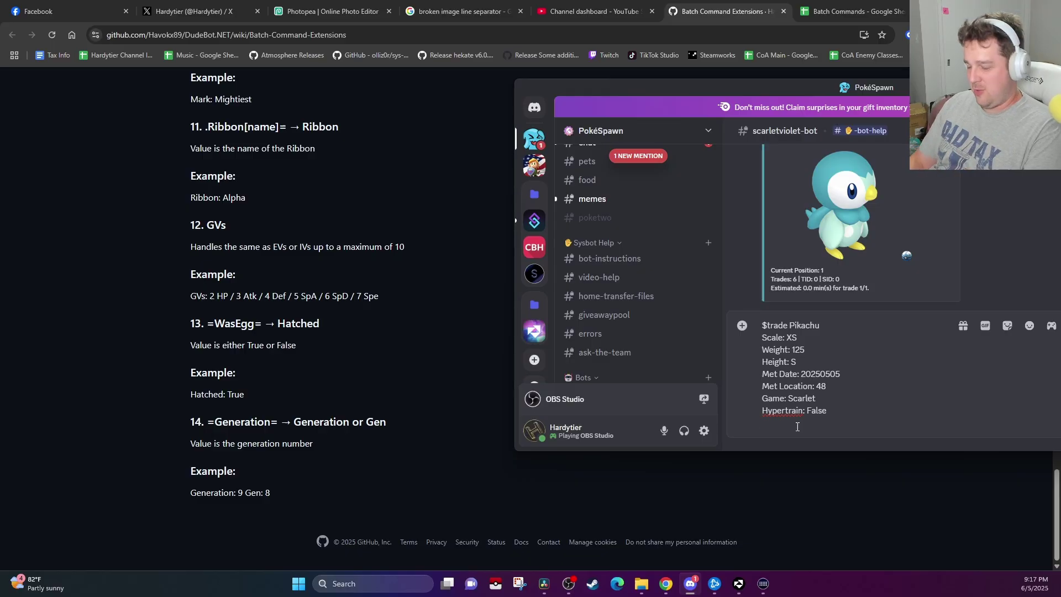
type("Hatches: ")
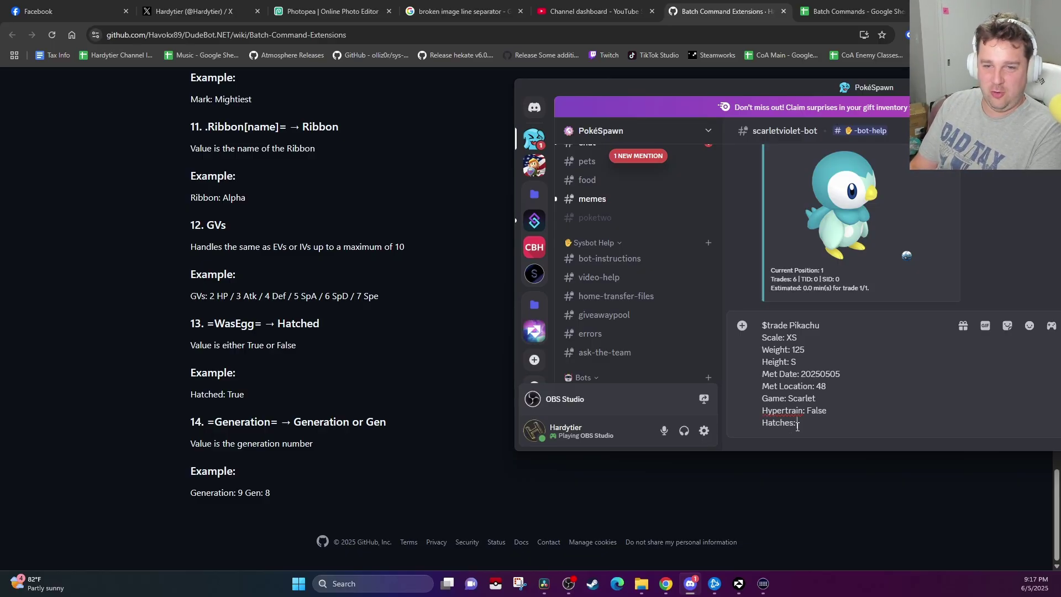
type("True")
key("BackSpace")
key("BackSpace")
key("BackSpace")
key("BackSpace")
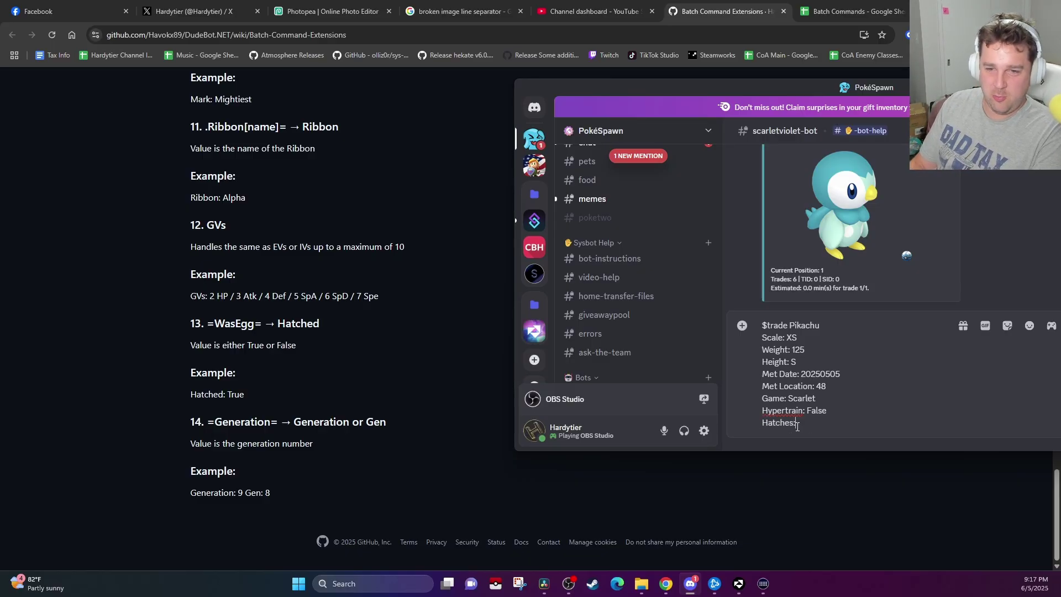
key("BackSpace")
type("d")
key("BackSpace")
key("BackSpace")
type("d")
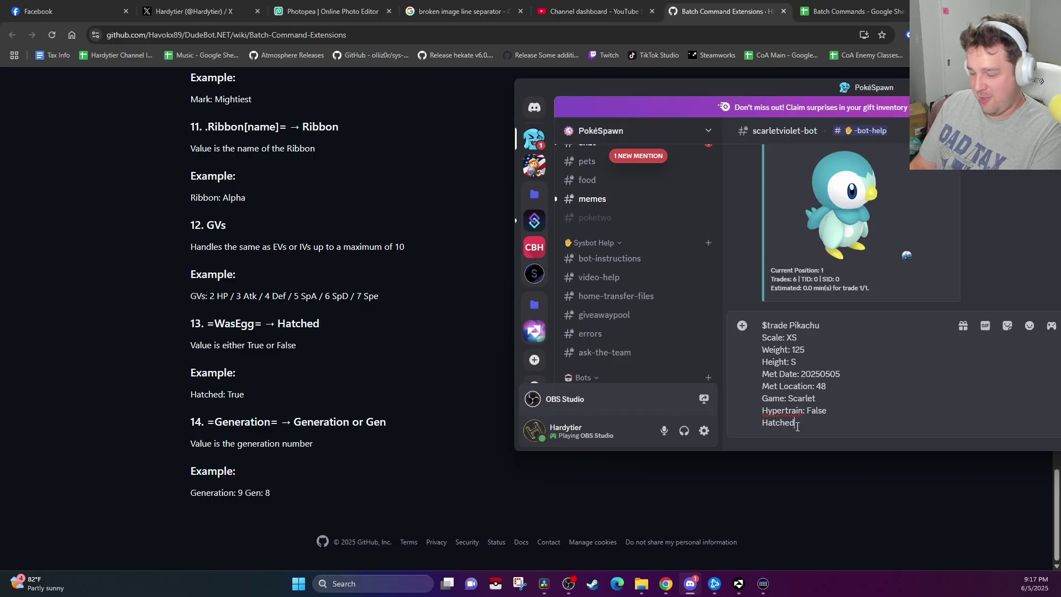
type(": True")
key("shift+Return")
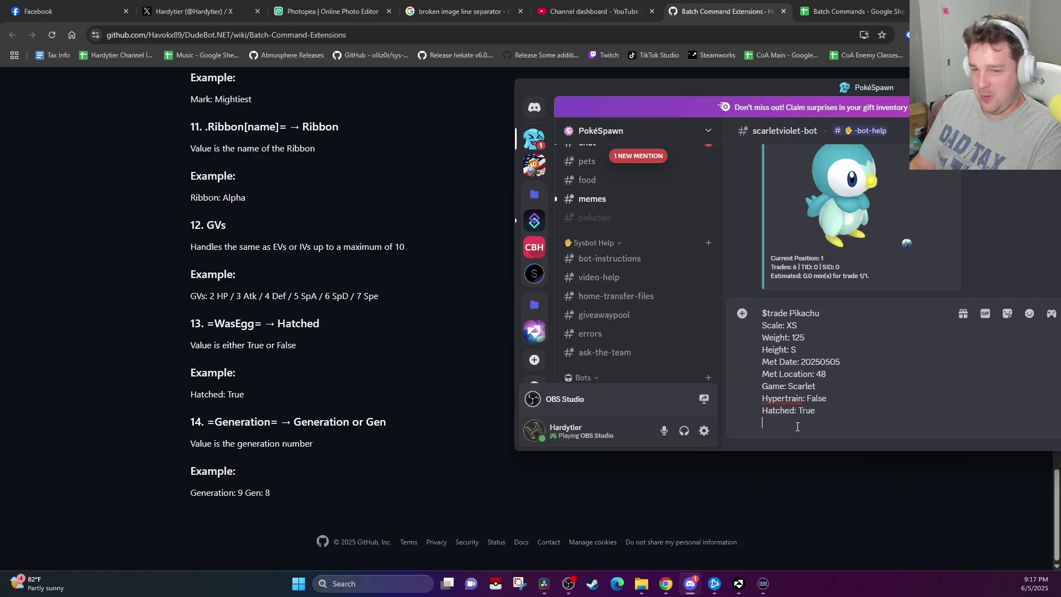
- Type the '.MetLevel=1' line and try editing its leading character
type(".MetLevel=1")
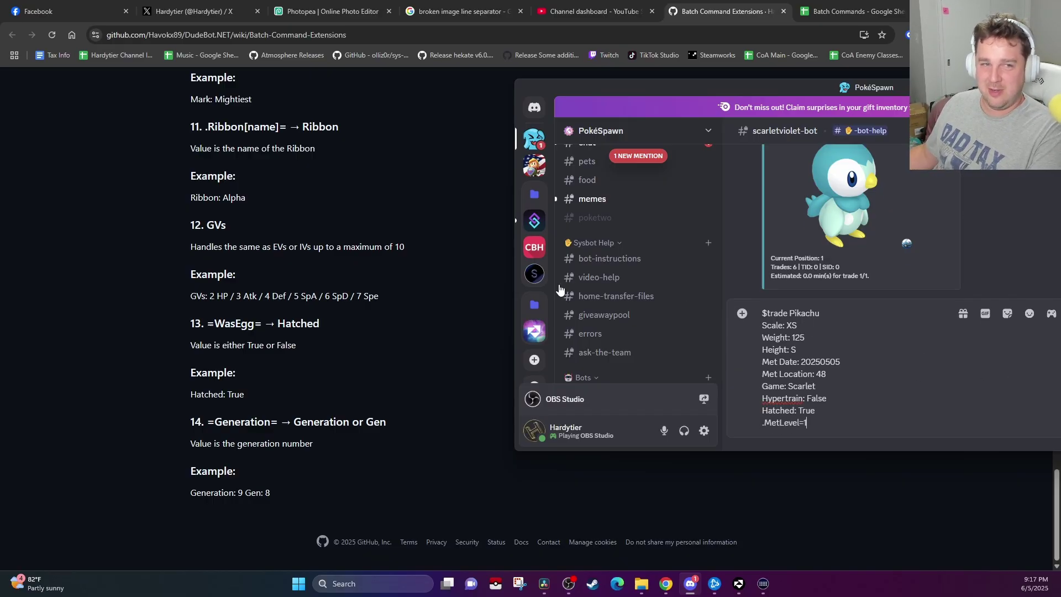
scroll(410, 330, "up", 5)
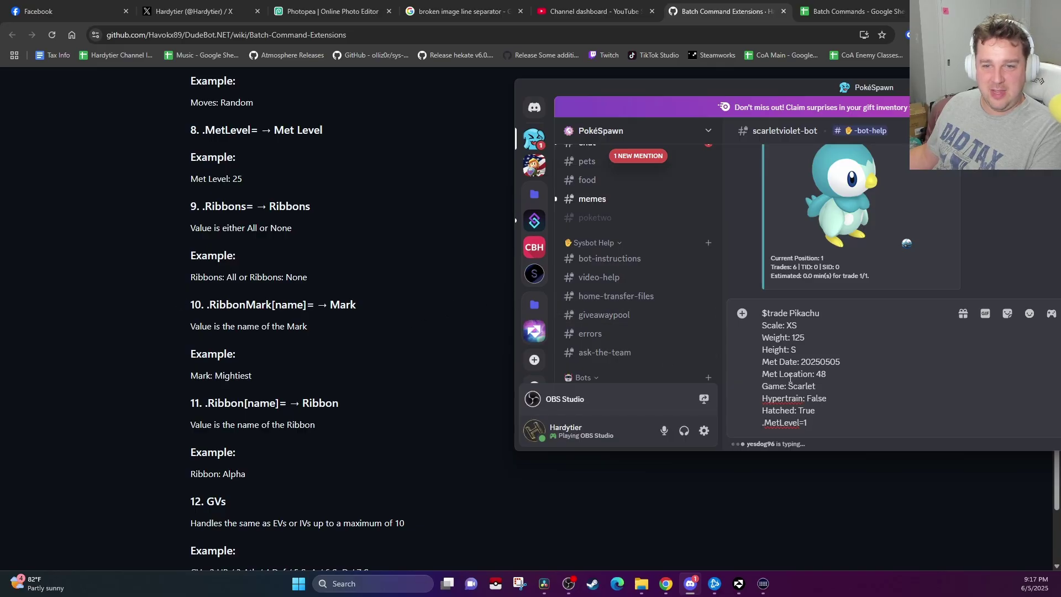
double_click(824, 420)
left_click(830, 413)
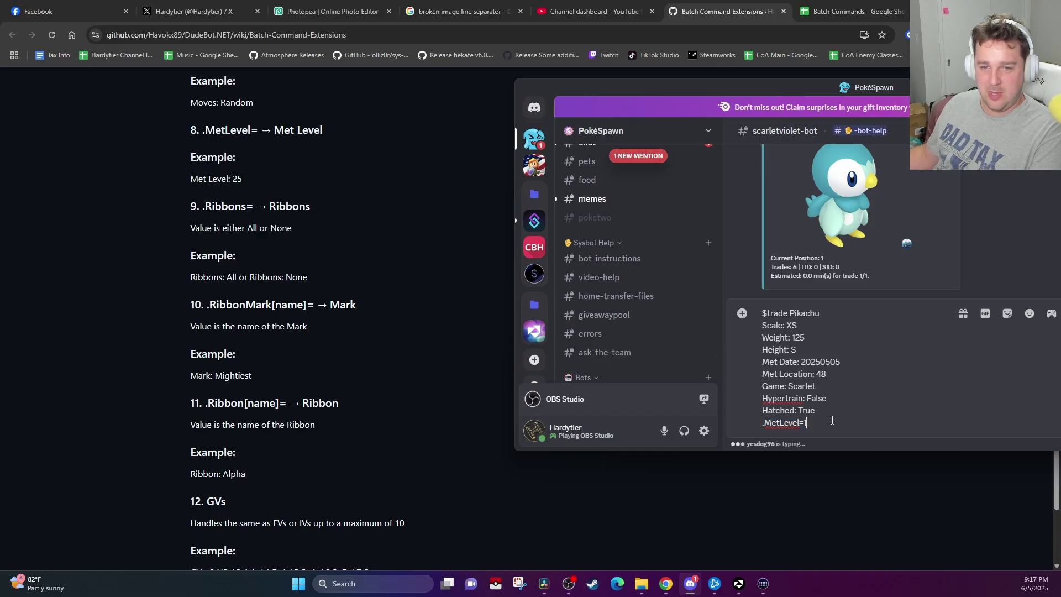
key("Down")
key("Home")
key("Delete")
type("!")
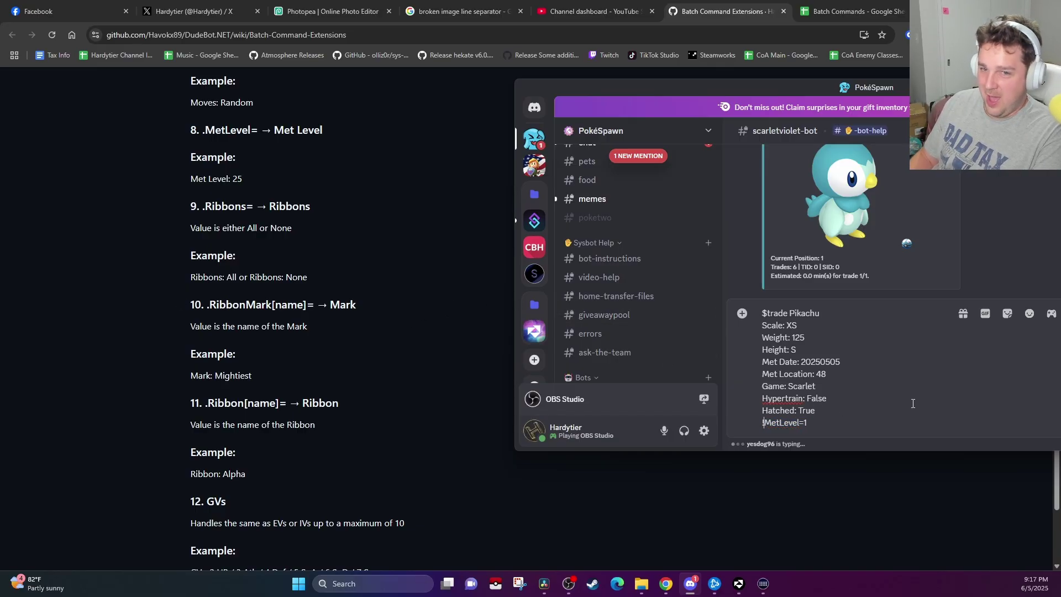
key("Right")
key("Right")
key("Right")
key("Right")
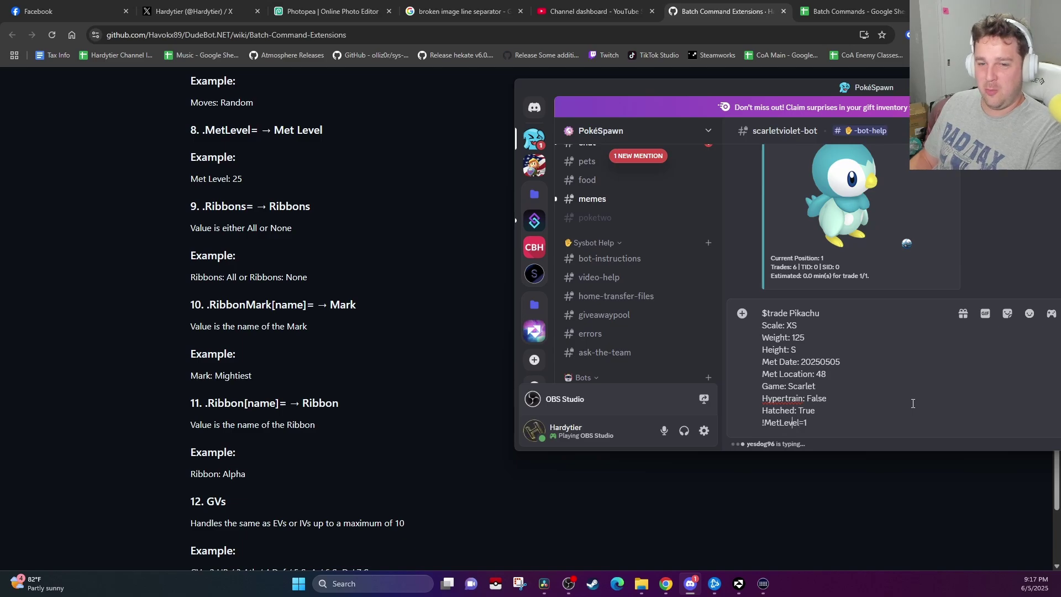
key("Left")
key("Left")
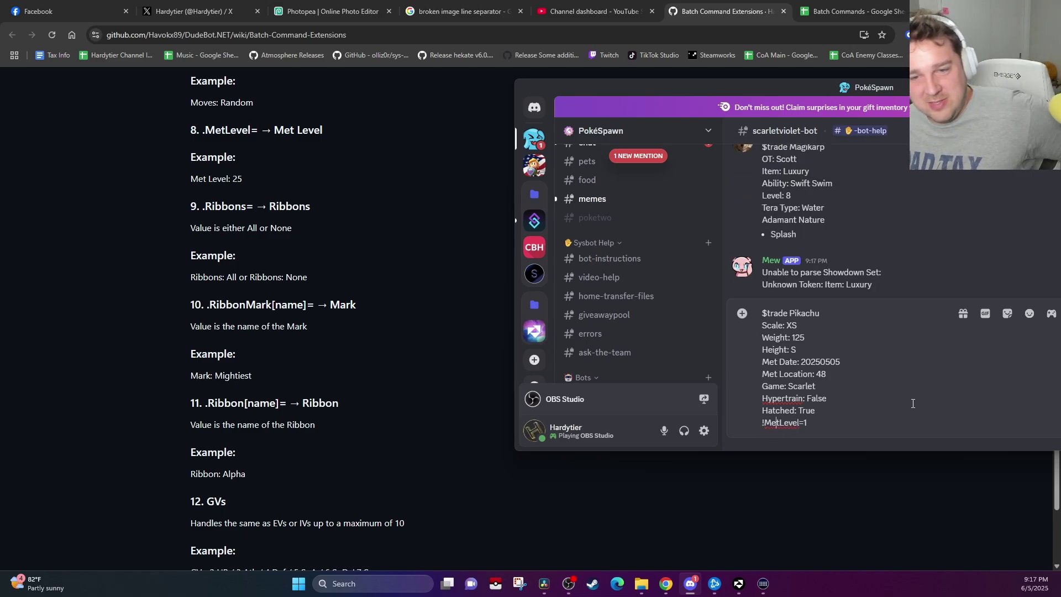
- Change Hatched from True to False and the MetLevel value from 1 to 25
key("Home")
key("Up")
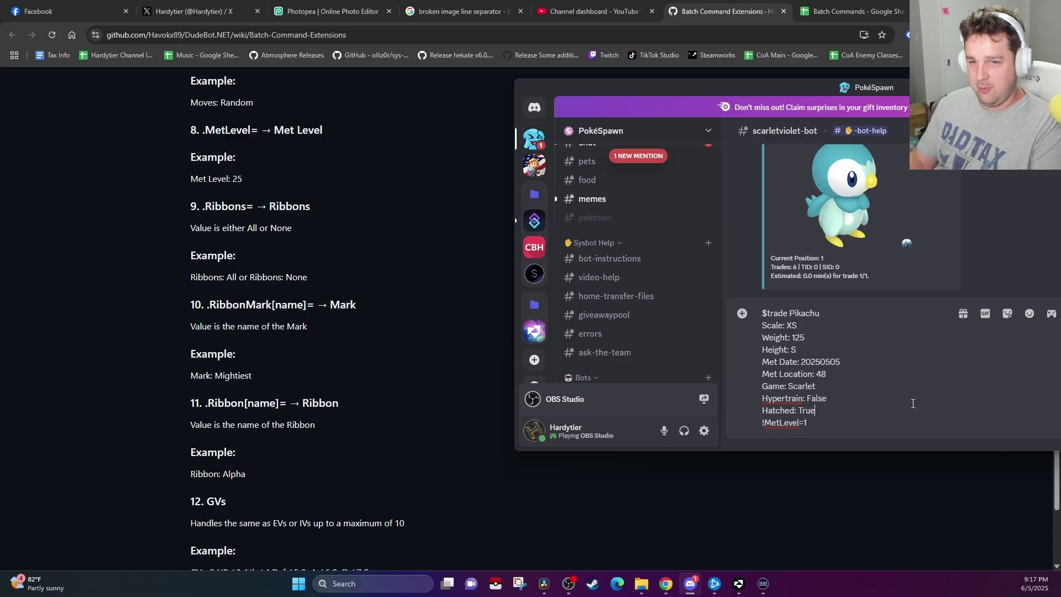
key("BackSpace")
key("BackSpace")
key("BackSpace")
key("BackSpace")
type("False")
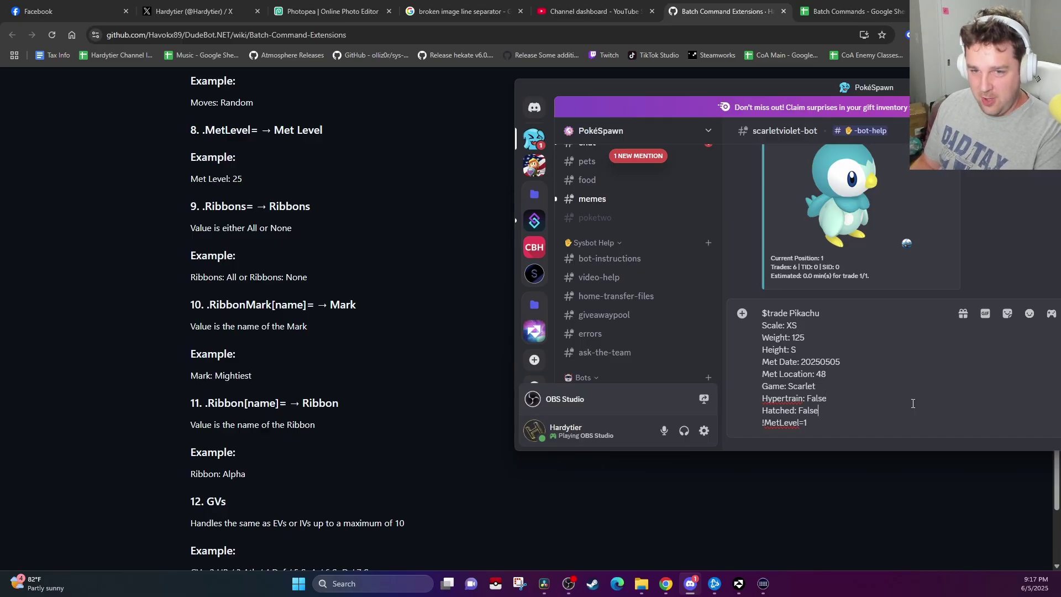
key("Down")
key("Home")
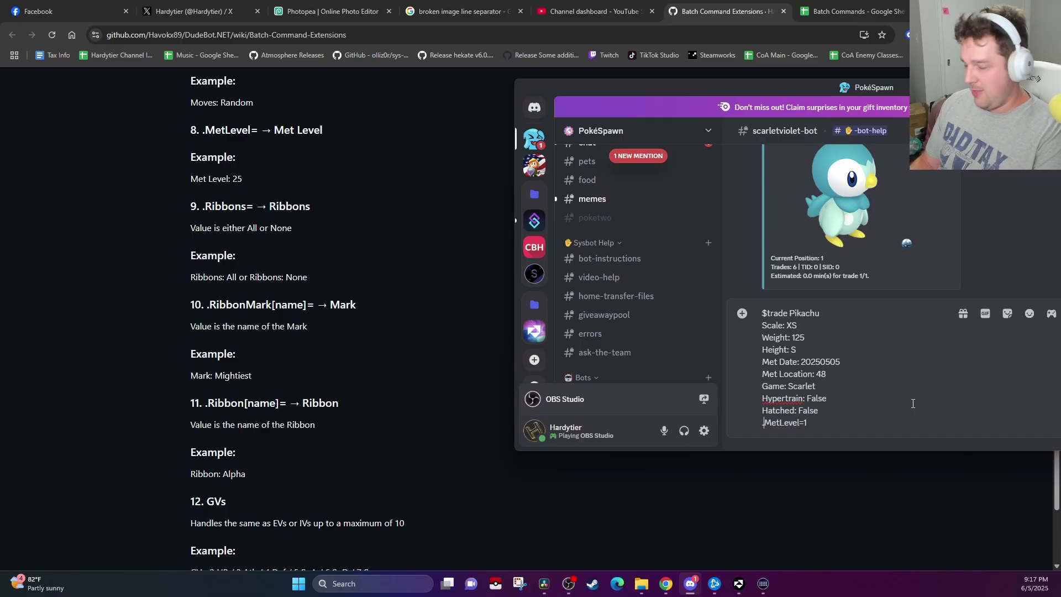
key("BackSpace")
type("25")
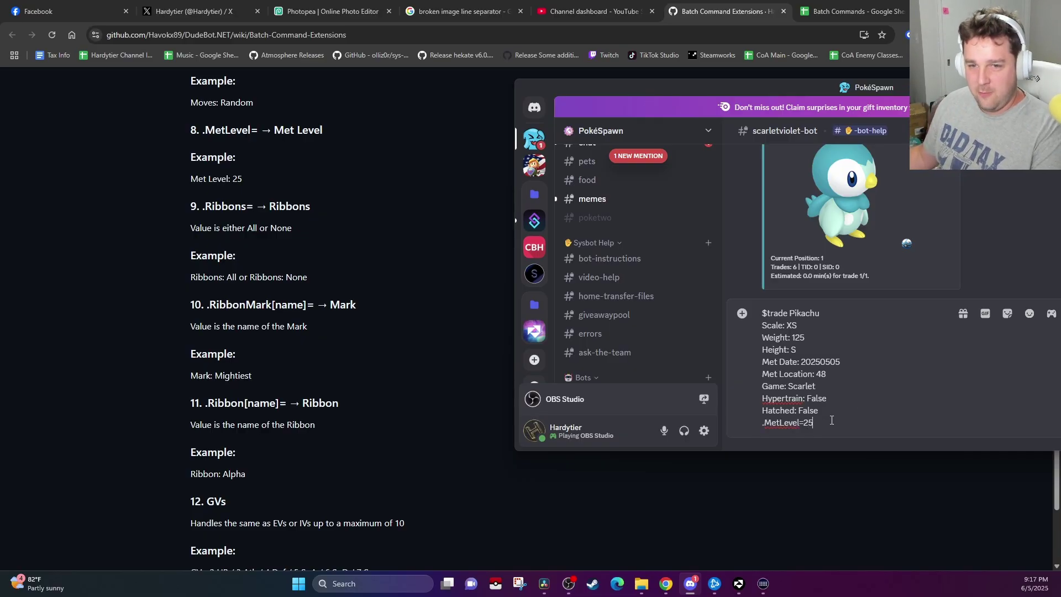
left_click_drag(831, 420, 742, 412)
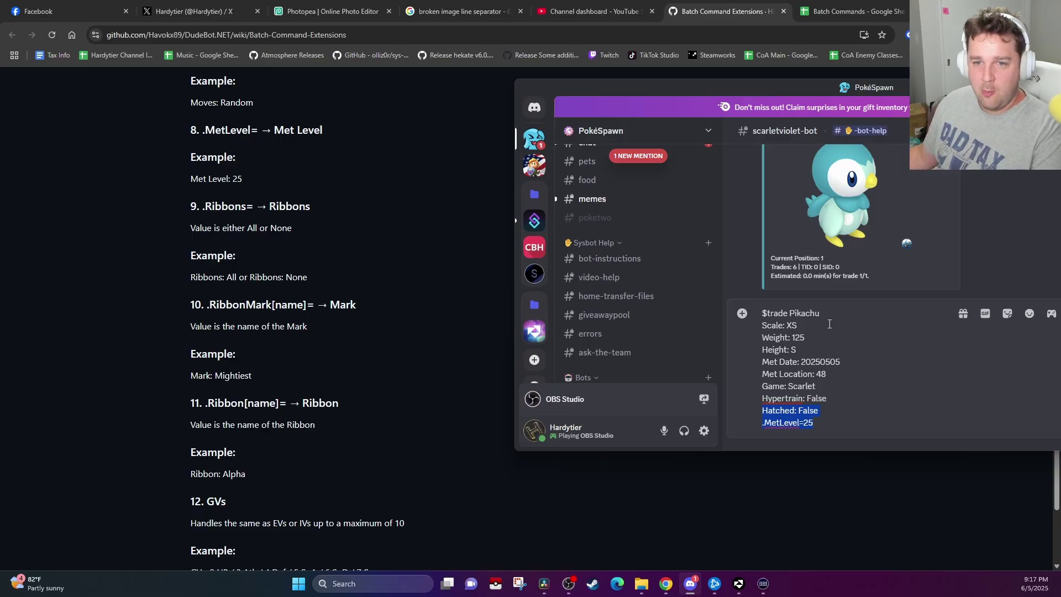
left_click_drag(830, 375, 732, 371)
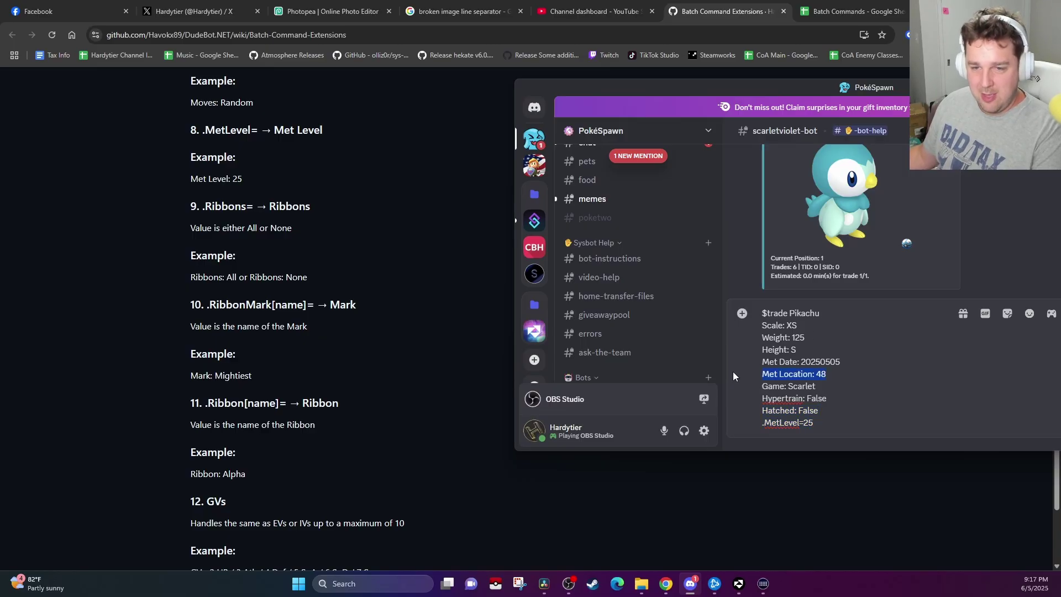
left_click(860, 396)
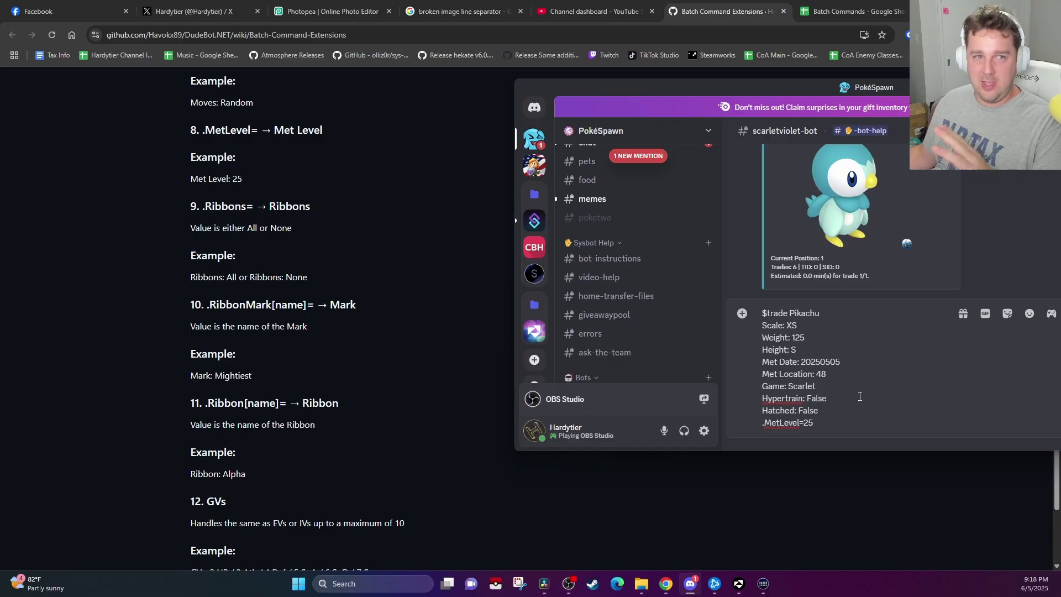
- Start a Ribbons line below .MetLevel=25, try the value None, then erase it
key("shift+Return")
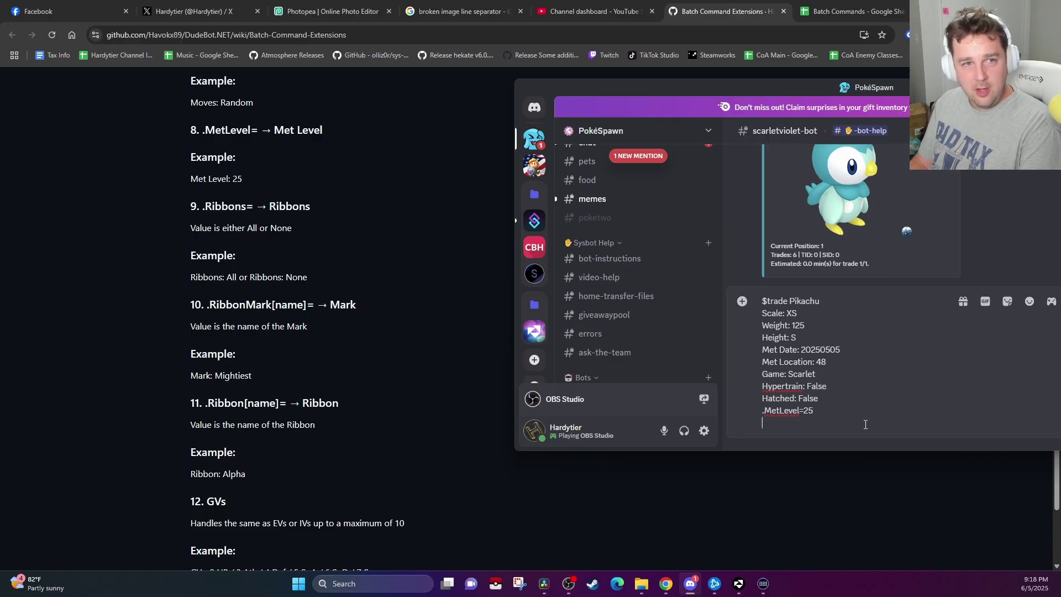
type("Ribb")
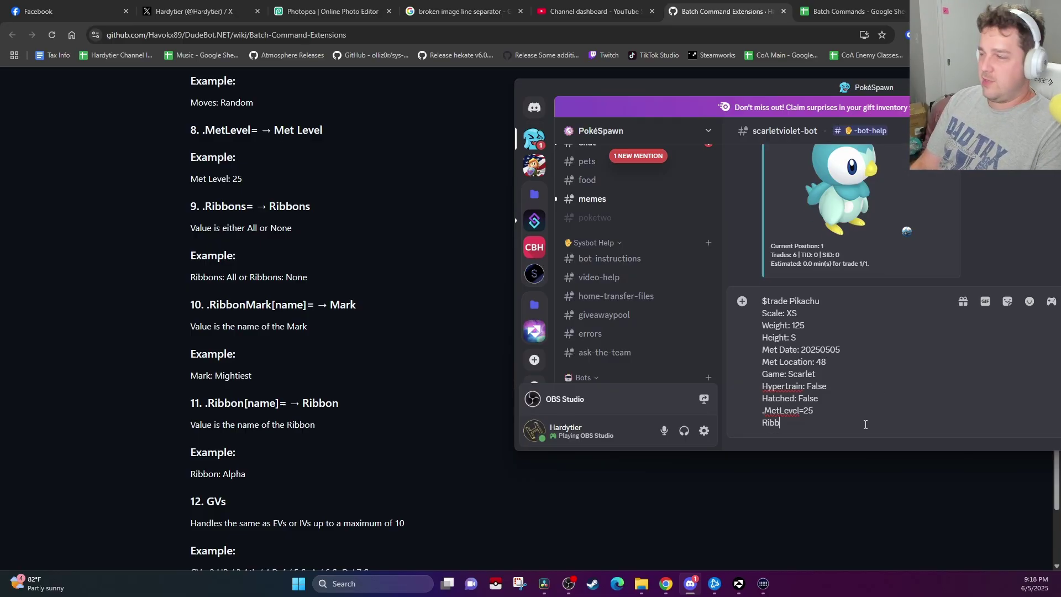
type("ons")
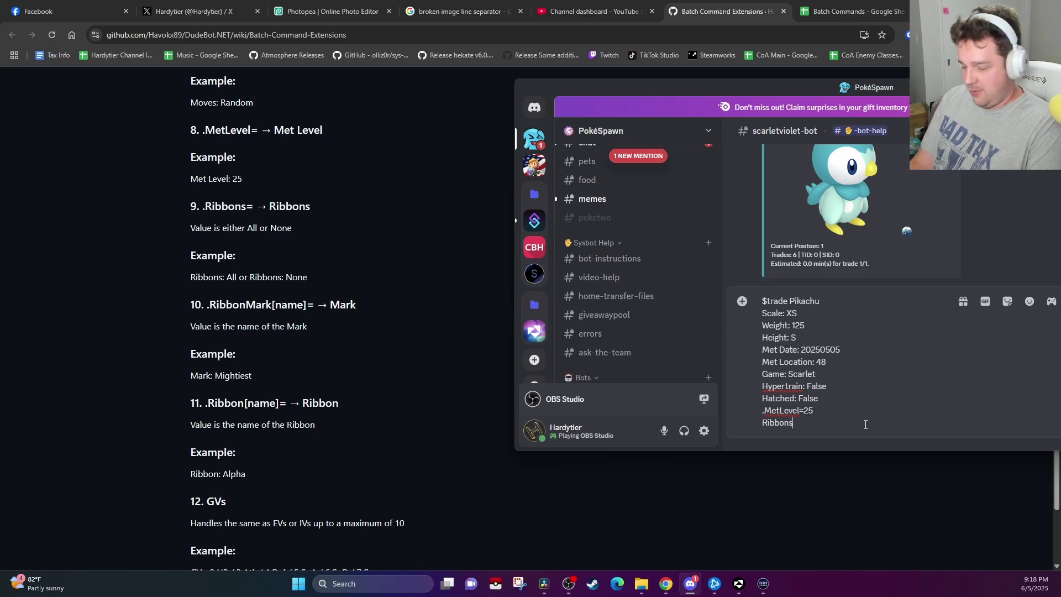
type(": All")
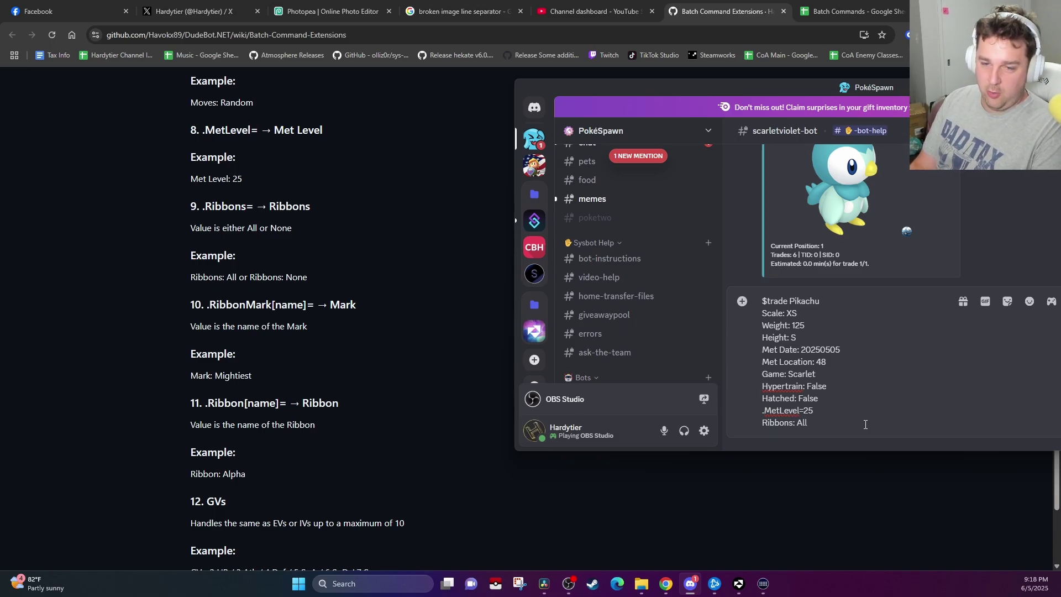
key("BackSpace")
type("None")
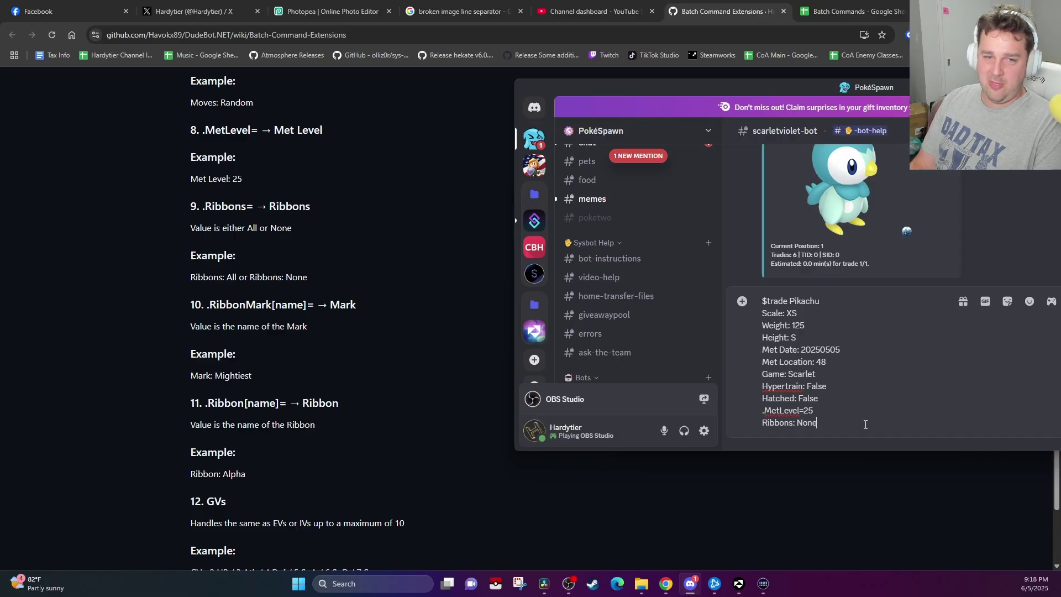
key("BackSpace")
key("BackSpace")
key("BackSpace")
key("BackSpace")
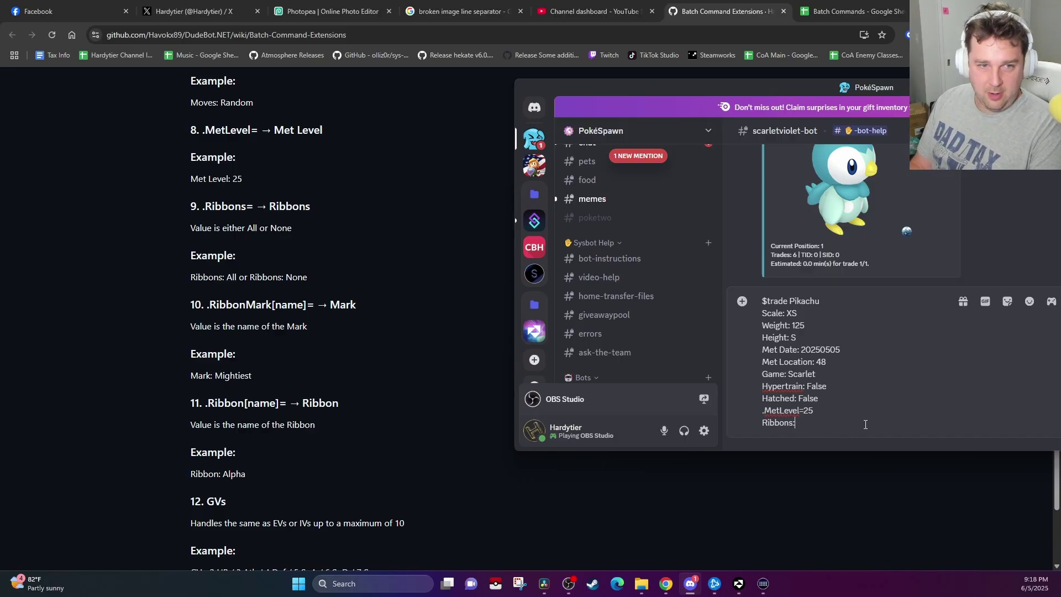
key("BackSpace")
key("BackSpace")
key("BackSpace")
key("BackSpace")
key("BackSpace")
key("BackSpace")
key("BackSpace")
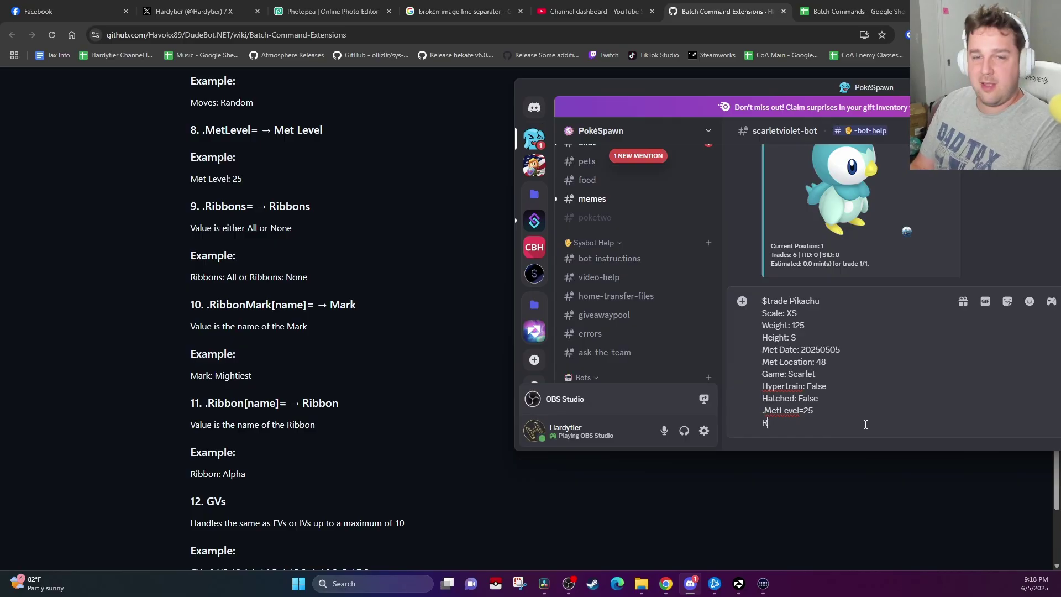
- Type 'Mark: Mightiest' on the last line, then try Jumbo as the Mark value
key("BackSpace")
type("Mark:")
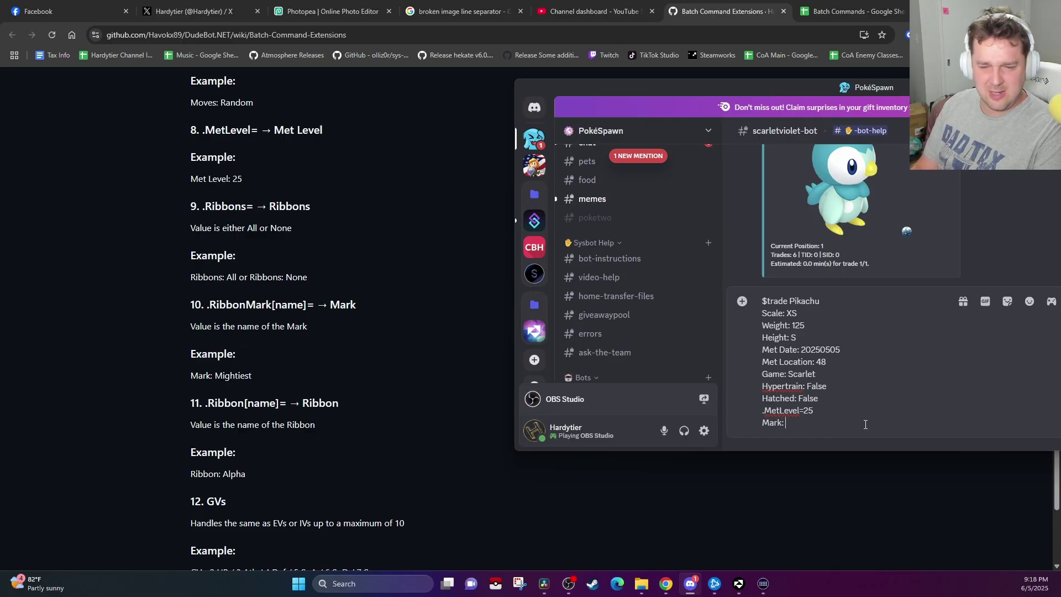
type(" Mightiest")
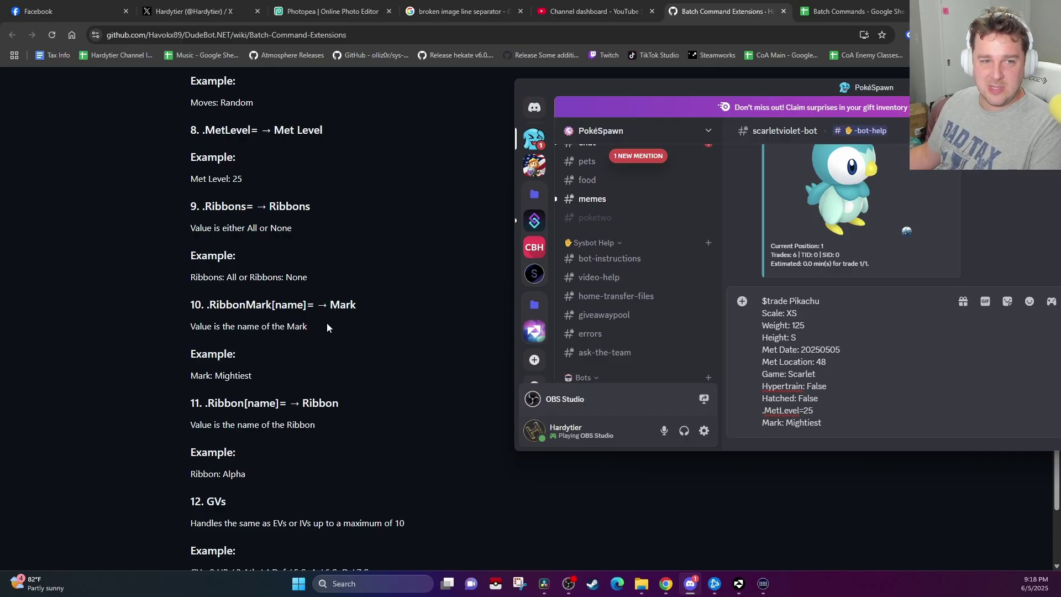
double_click(811, 423)
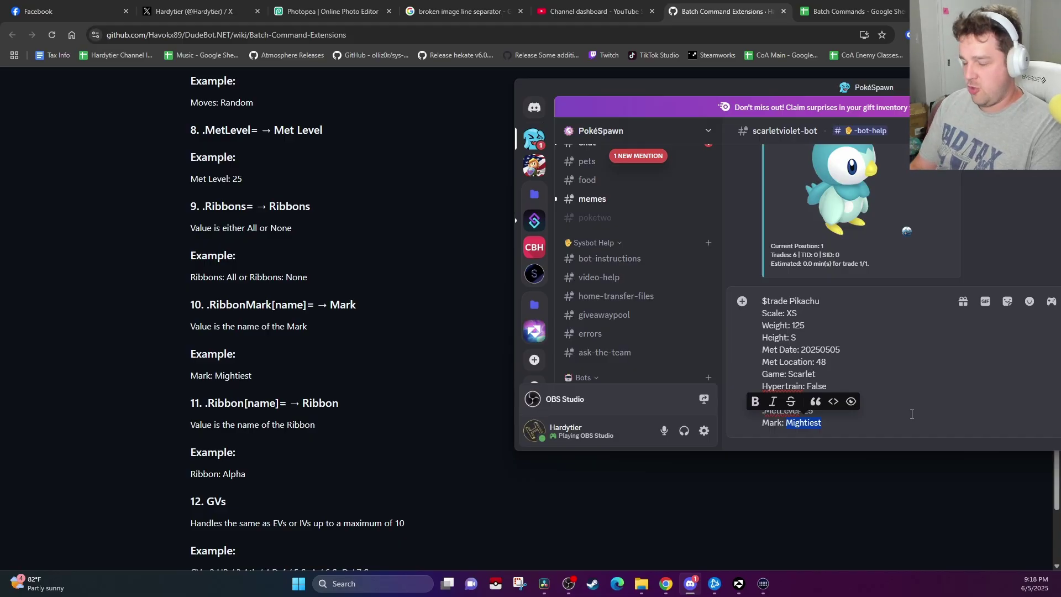
type("Jumbo")
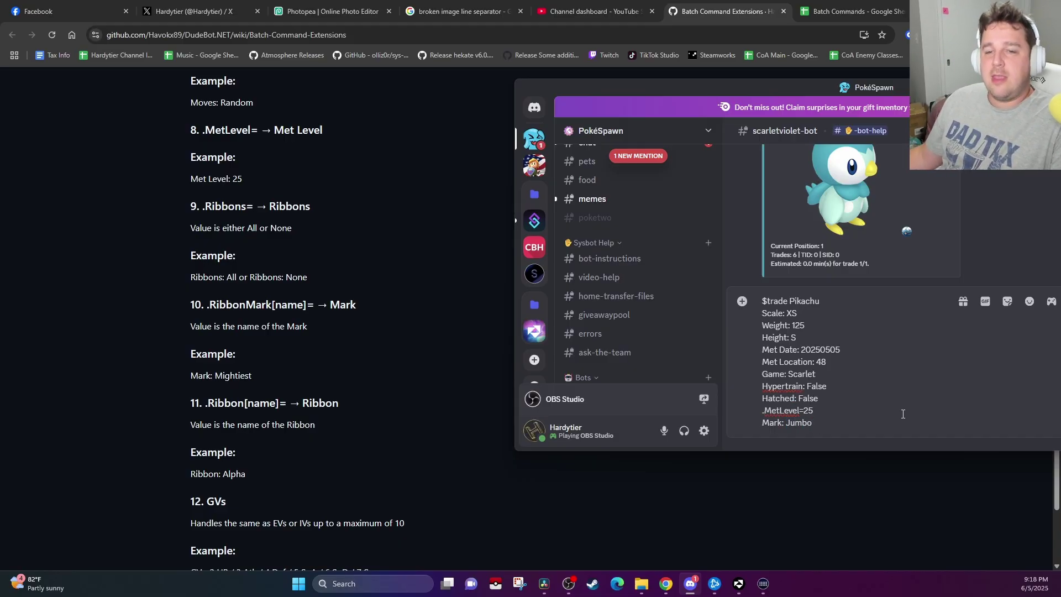
double_click(799, 327)
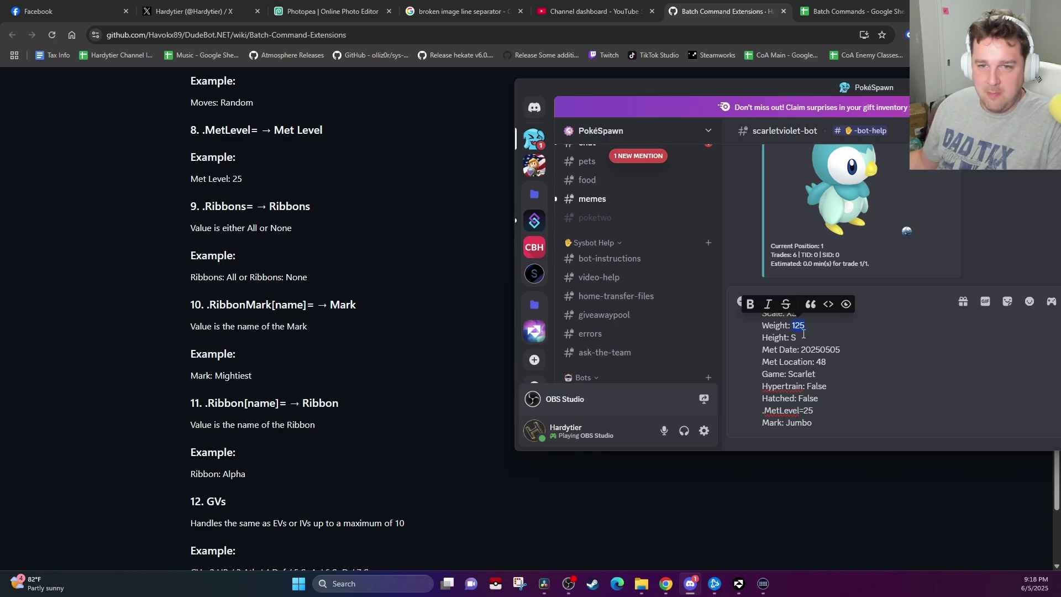
left_click(804, 334)
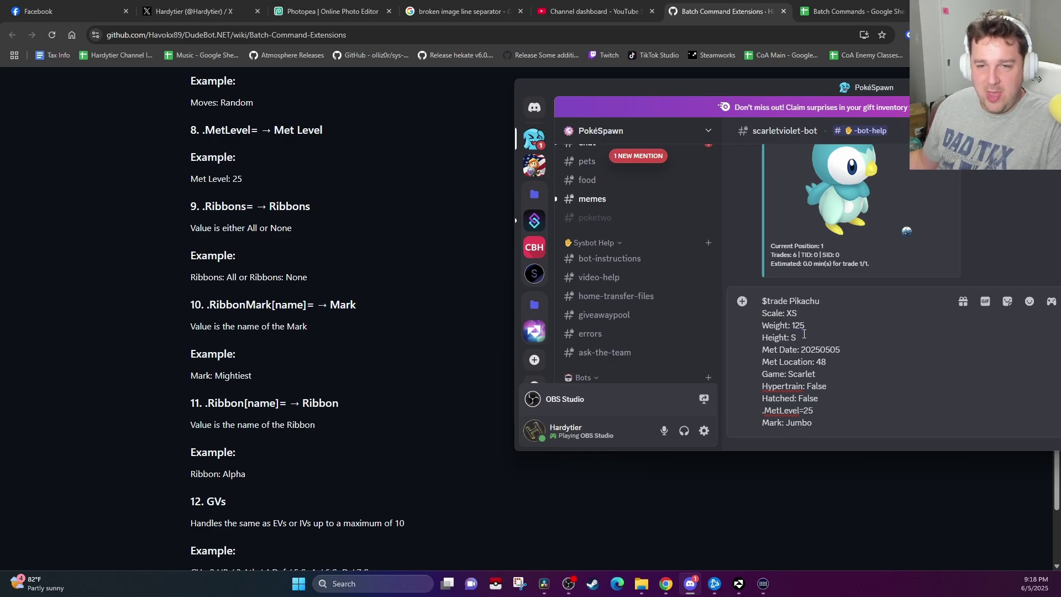
double_click(797, 424)
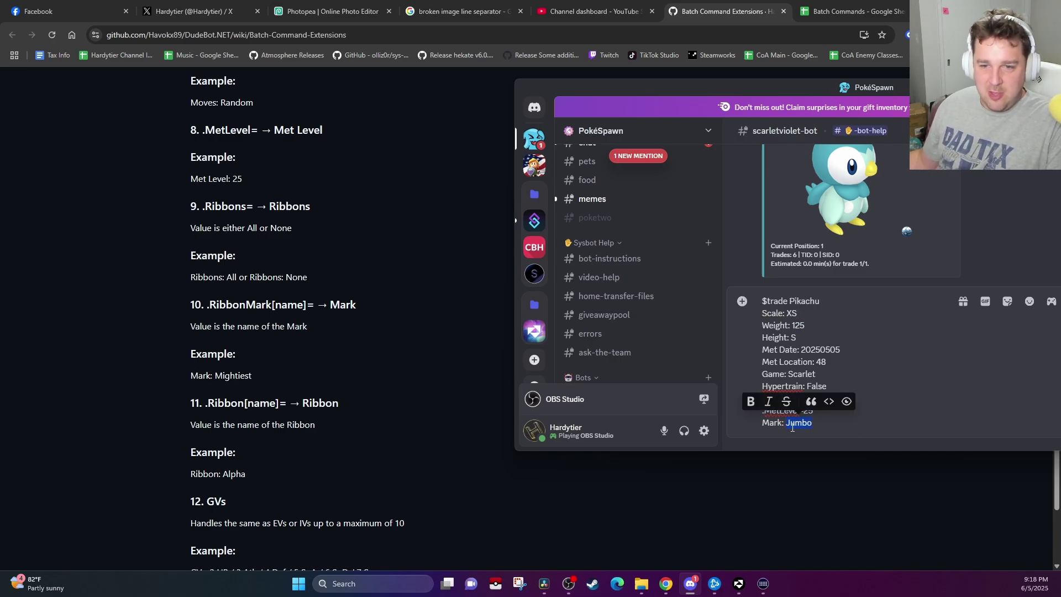
left_click(794, 424)
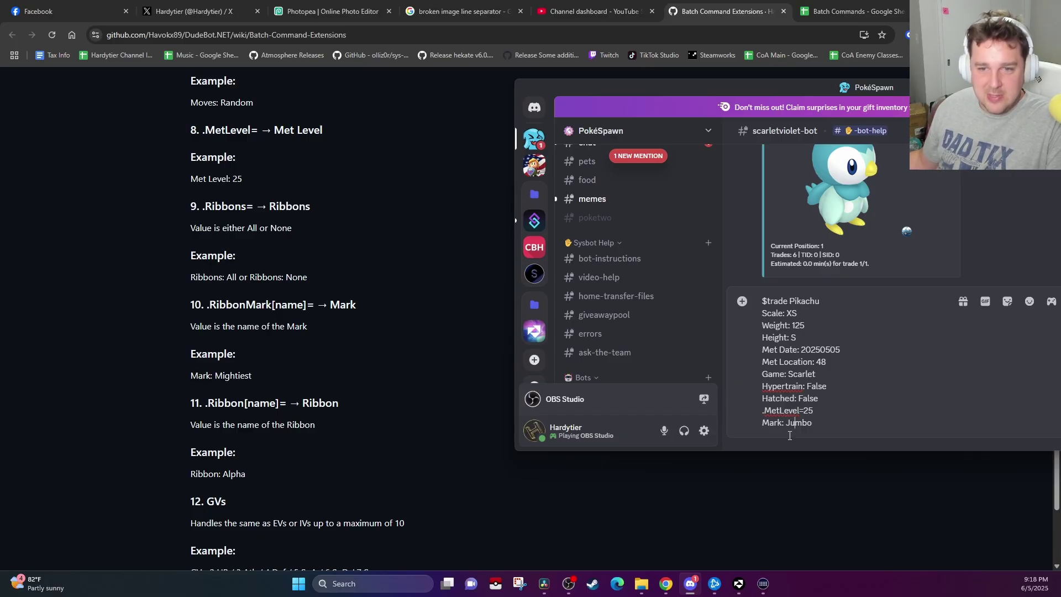
- Switch the Mark value from Jumbo back to Mightiest
double_click(804, 422)
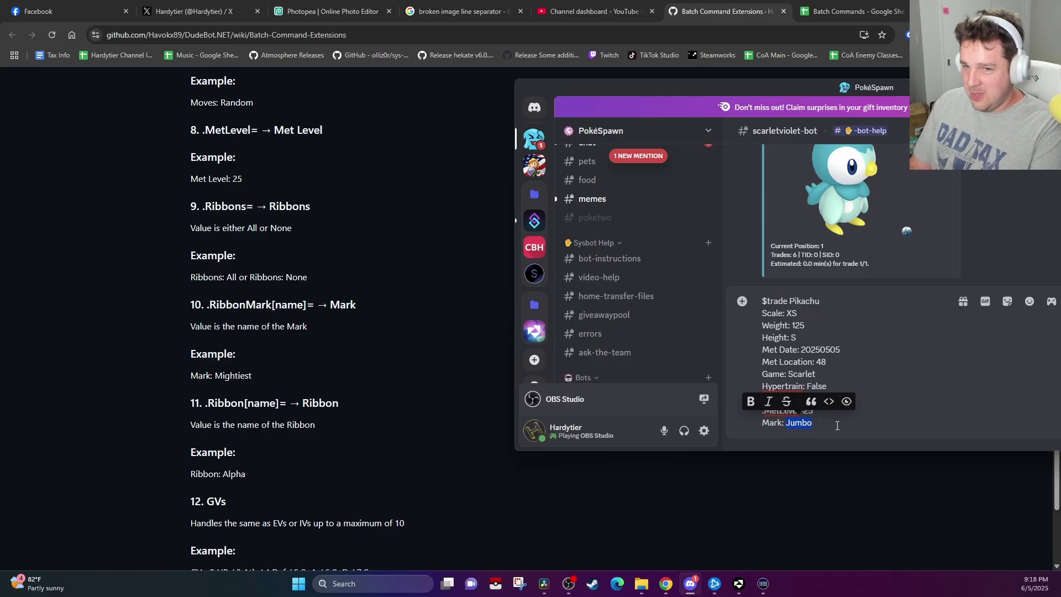
type("Mightie")
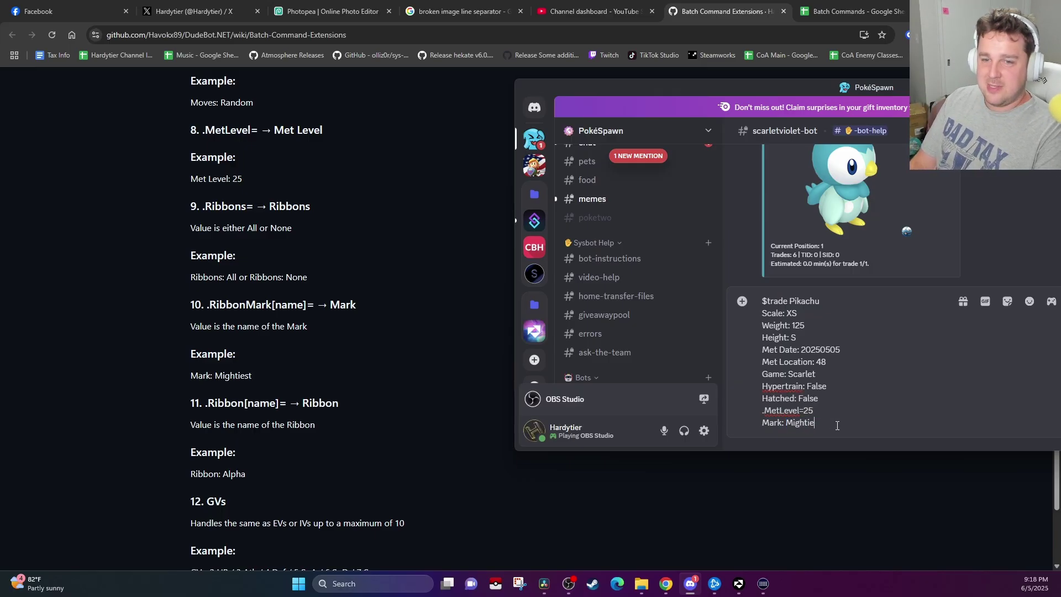
type("st")
key("Up")
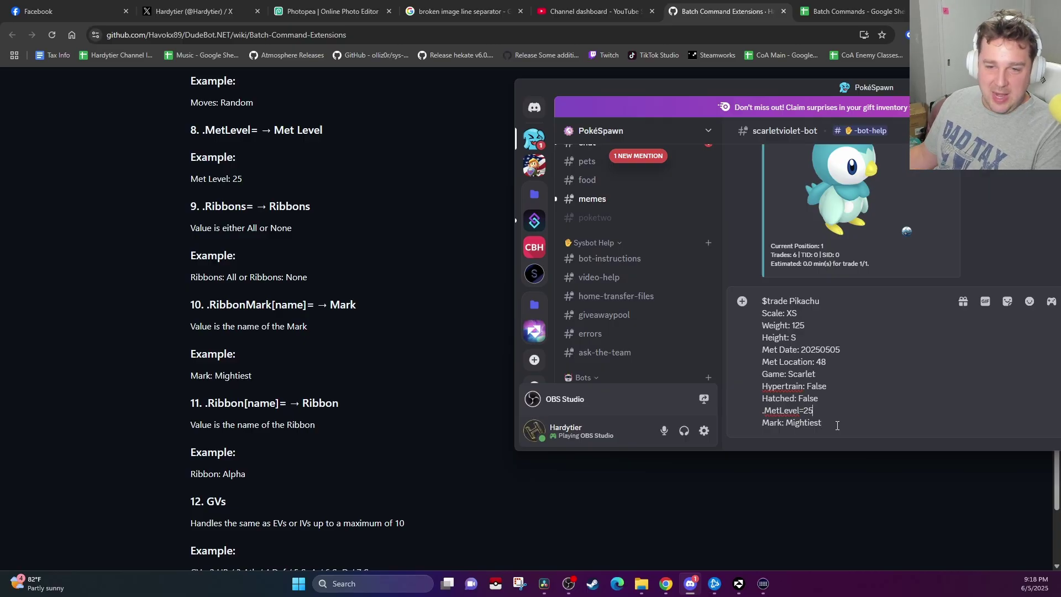
key("Down")
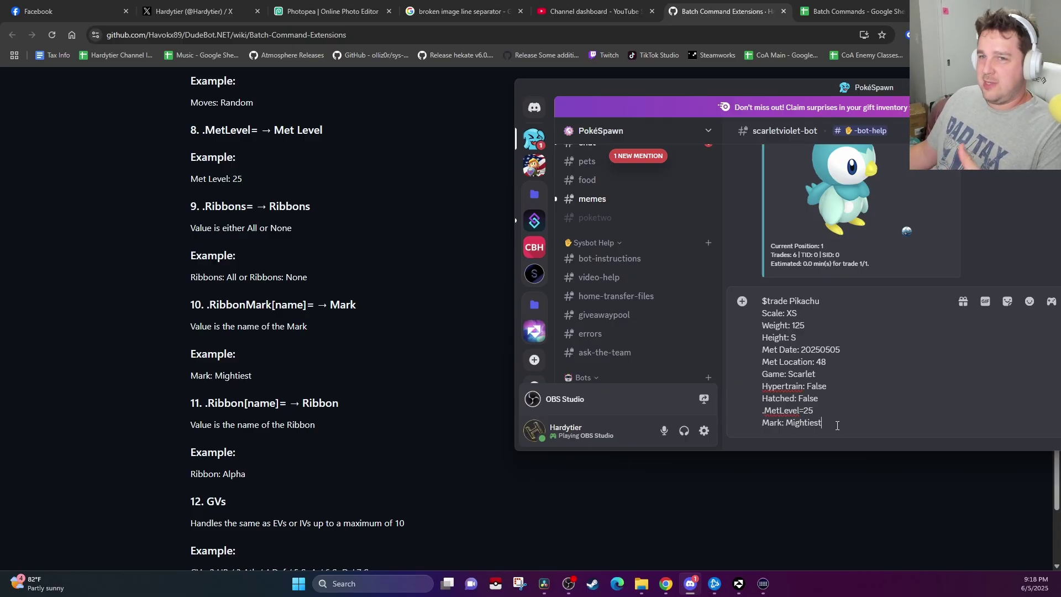
left_click_drag(817, 410, 744, 412)
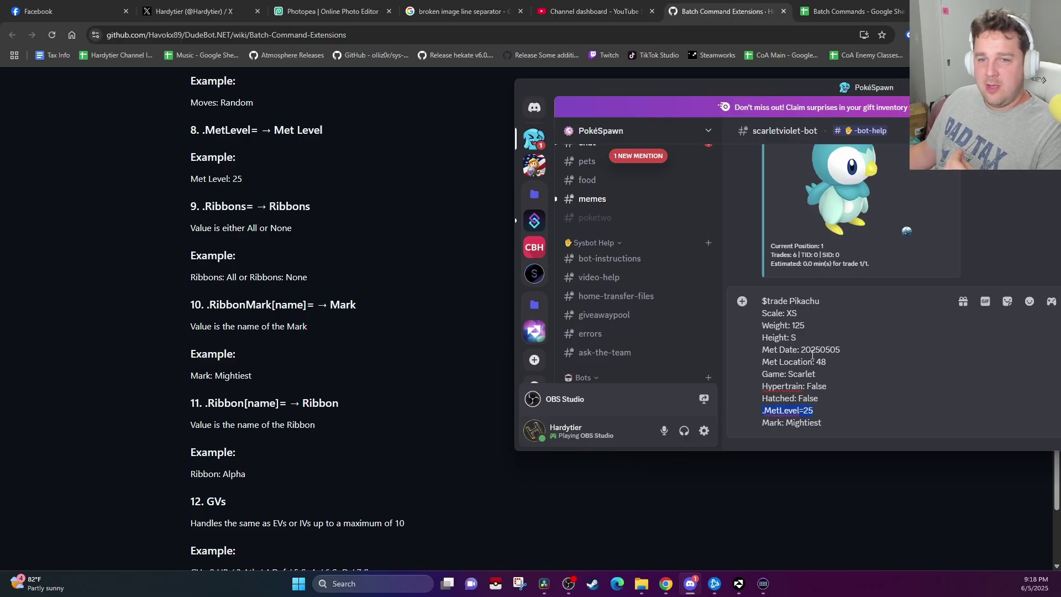
left_click(888, 373)
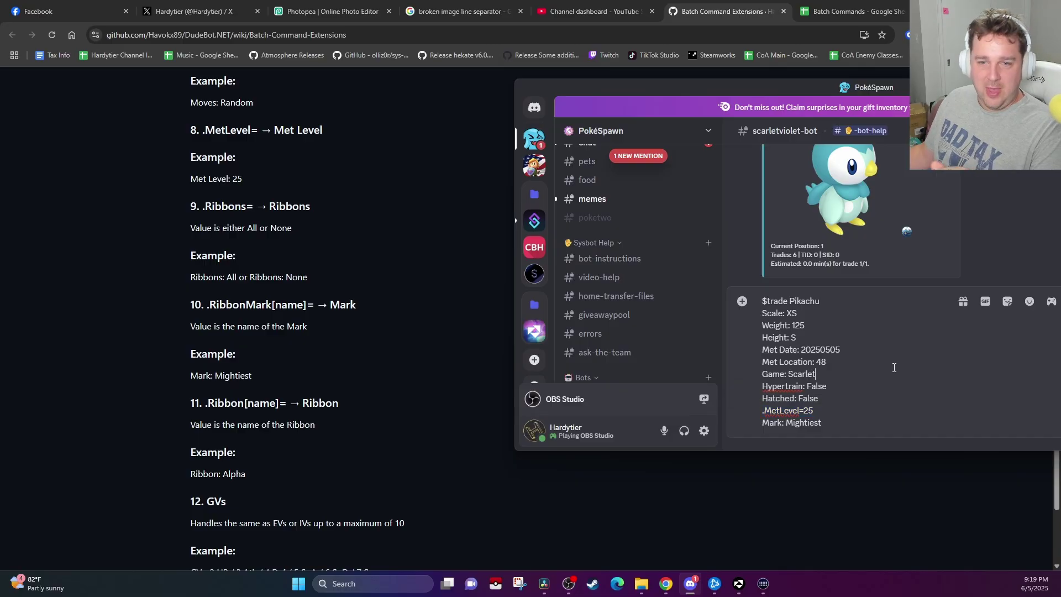
left_click(801, 423)
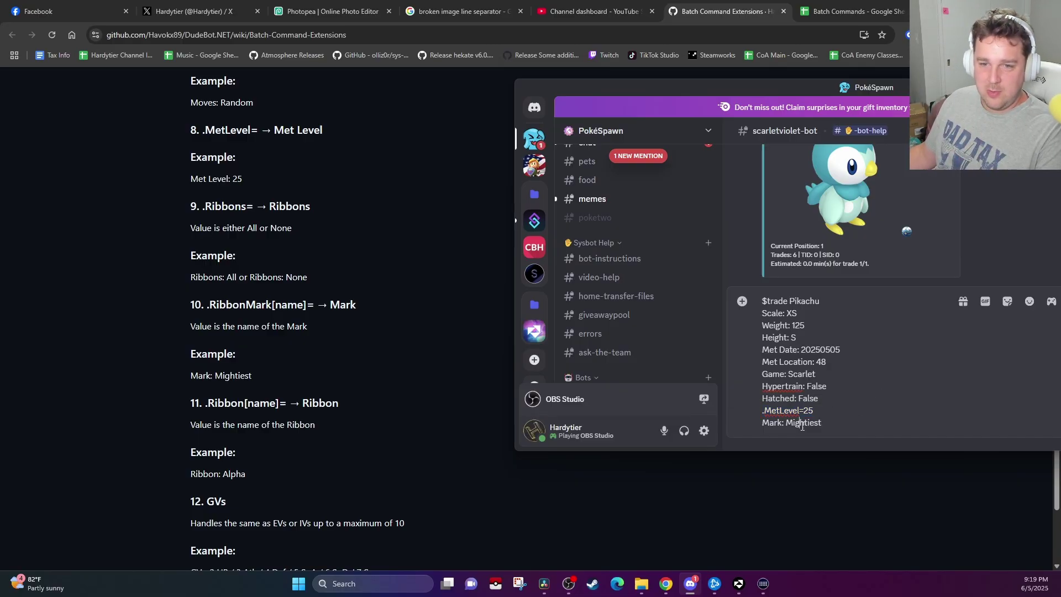
double_click(802, 423)
left_click(822, 422)
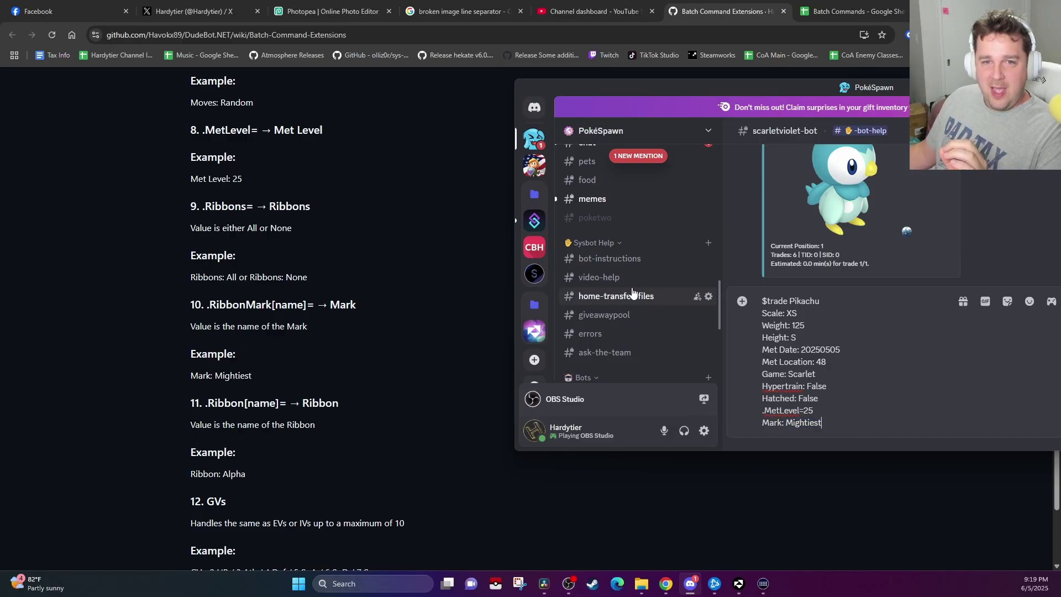
left_click(636, 258)
scroll(906, 243, "down", 5)
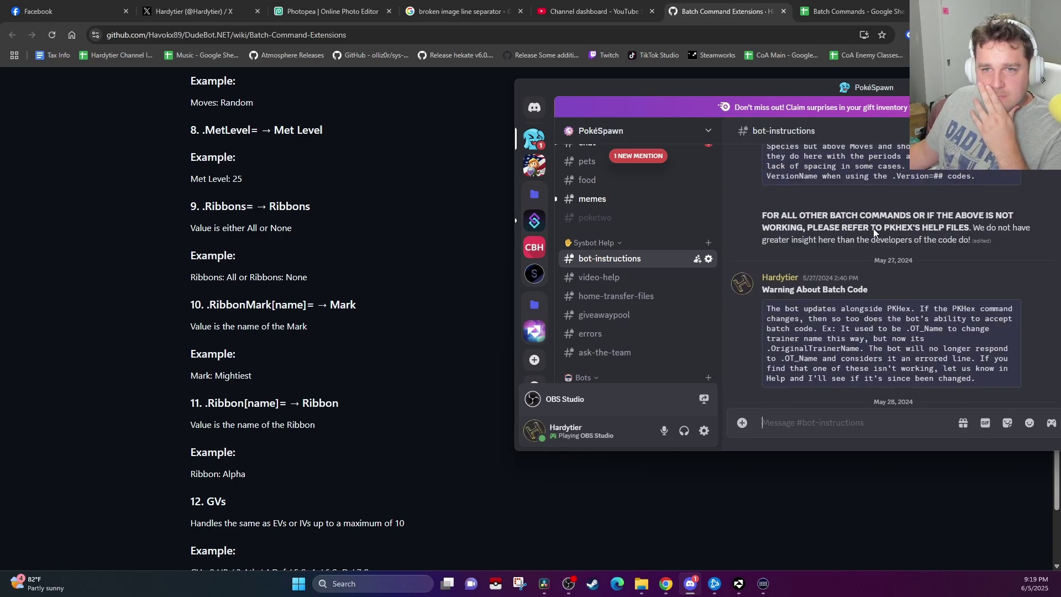
scroll(917, 264, "down", 15)
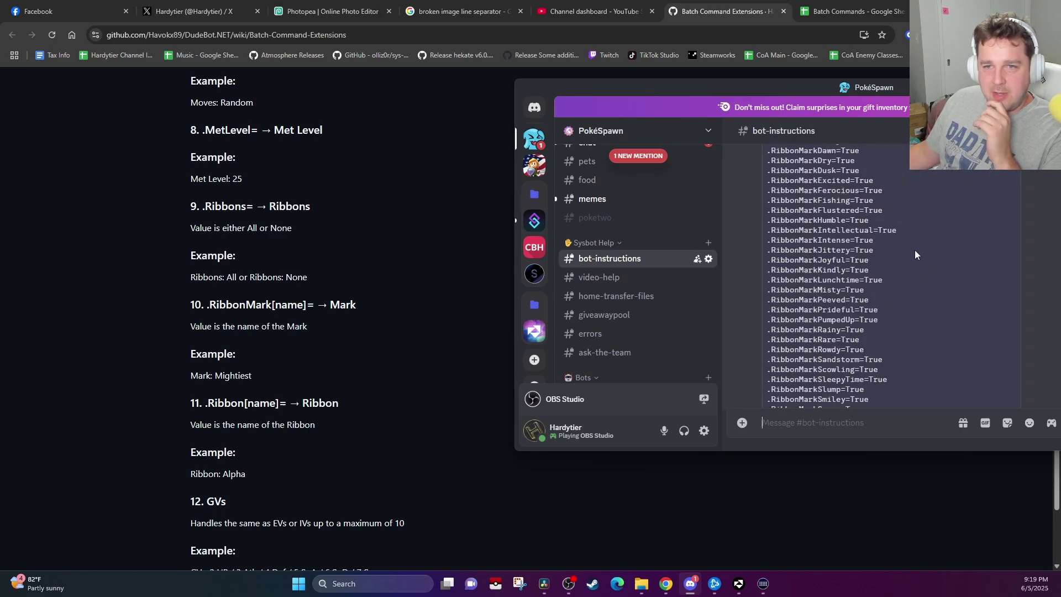
scroll(874, 276, "up", 5)
scroll(868, 241, "down", 3)
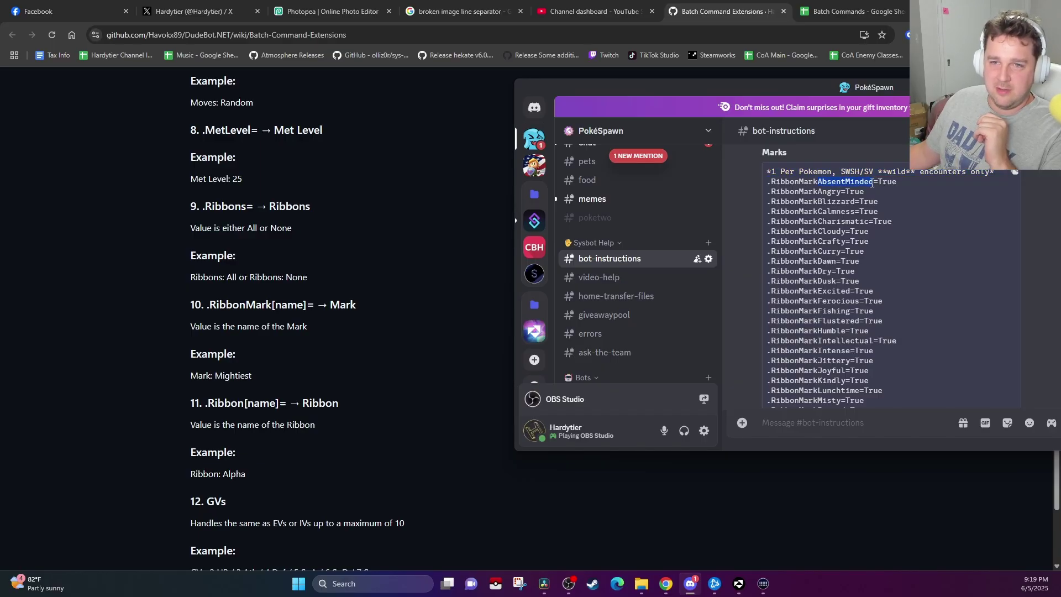
scroll(620, 335, "down", 5)
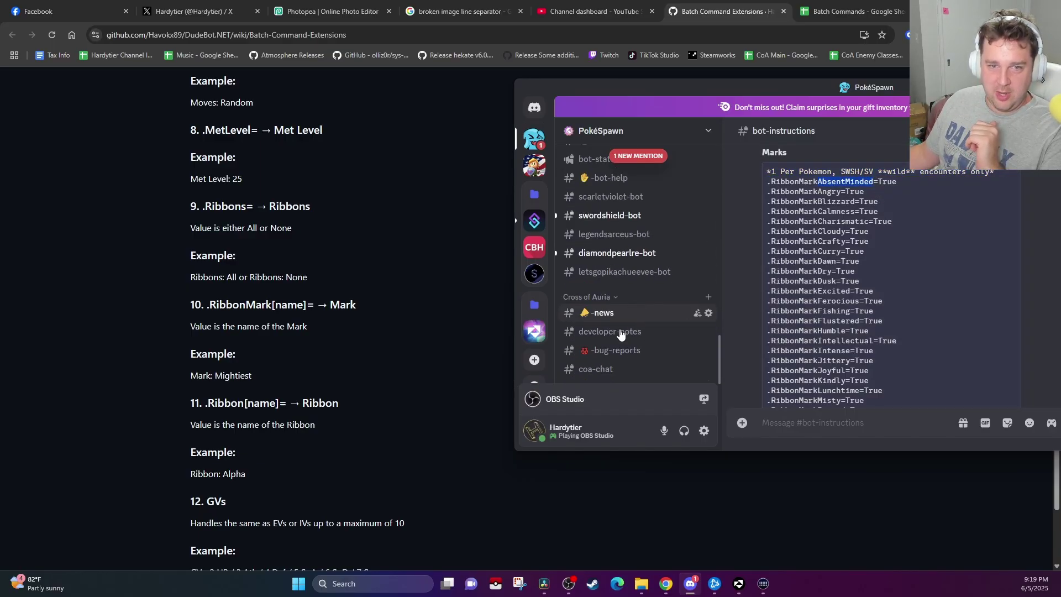
- Return to the scarletviolet-bot draft and start a new line under Mark: Mightiest
left_click(634, 200)
scroll(364, 288, "down", 1)
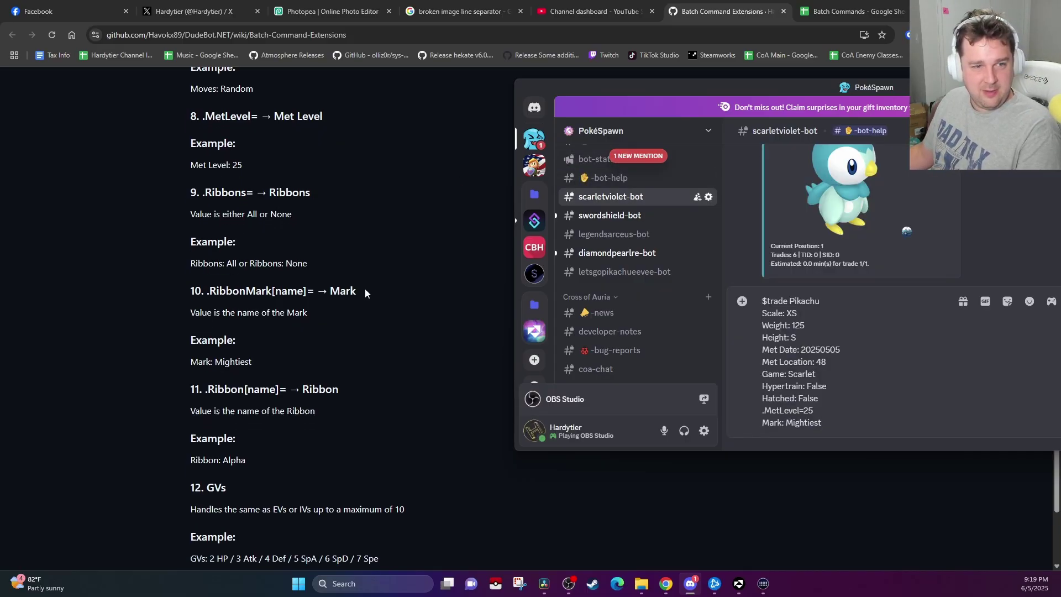
scroll(364, 288, "down", 5)
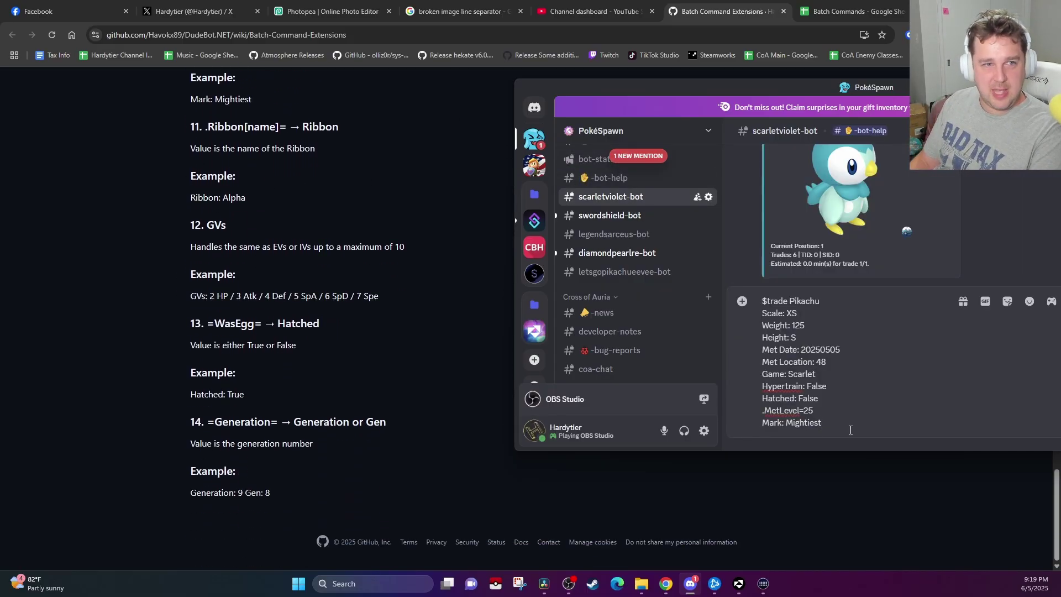
key("shift+Return")
type("Ribbon:")
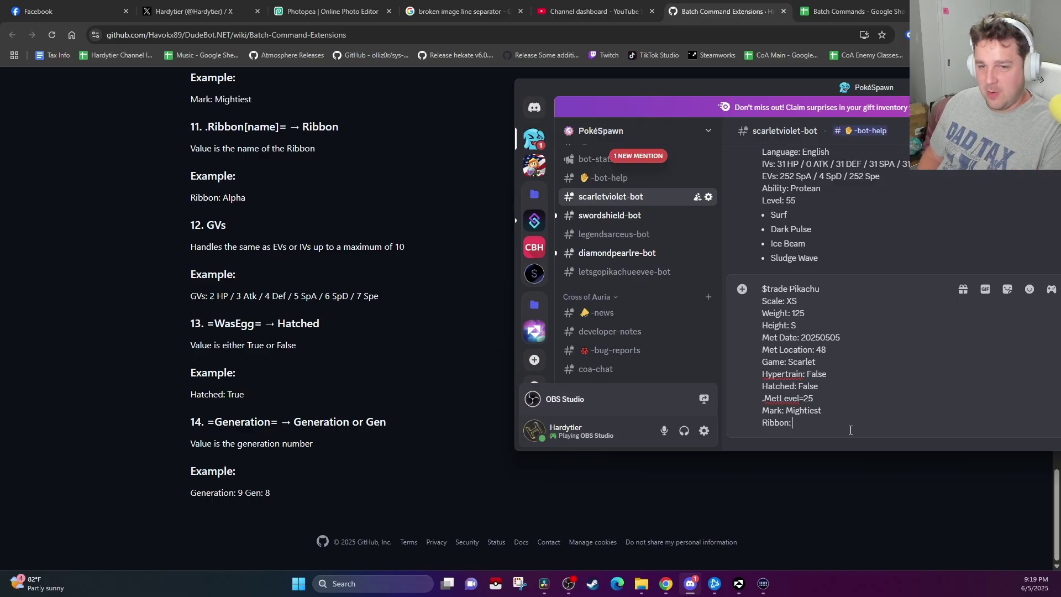
key("BackSpace")
key("BackSpace")
key("BackSpace")
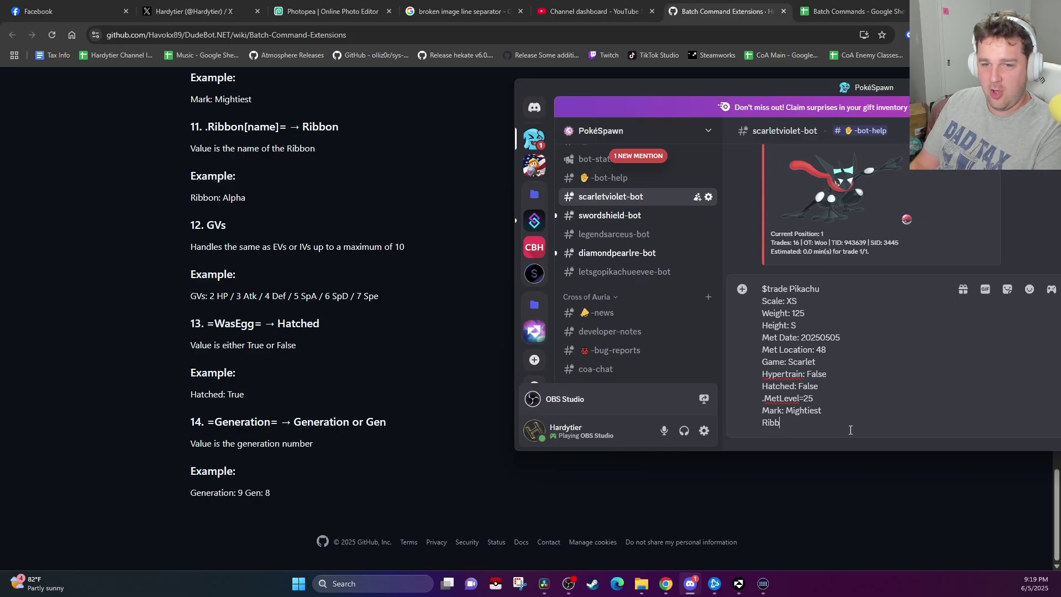
key("BackSpace")
key("BackSpace")
- Replace a trial 'Alpha: Yes' entry with 'Ribbon: Alpha' and begin another line
type("Alpha")
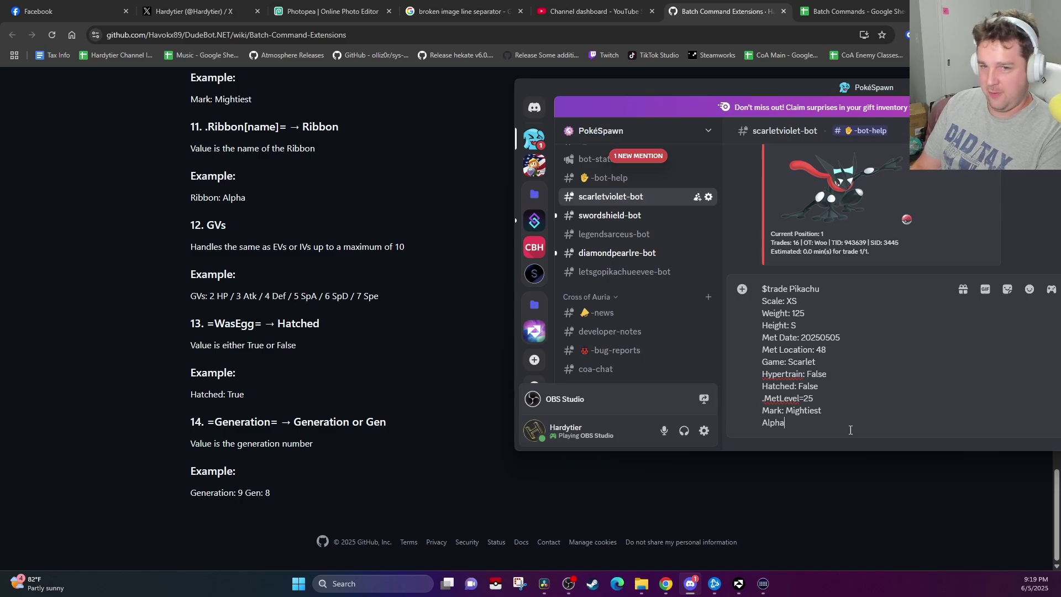
type(": Yes")
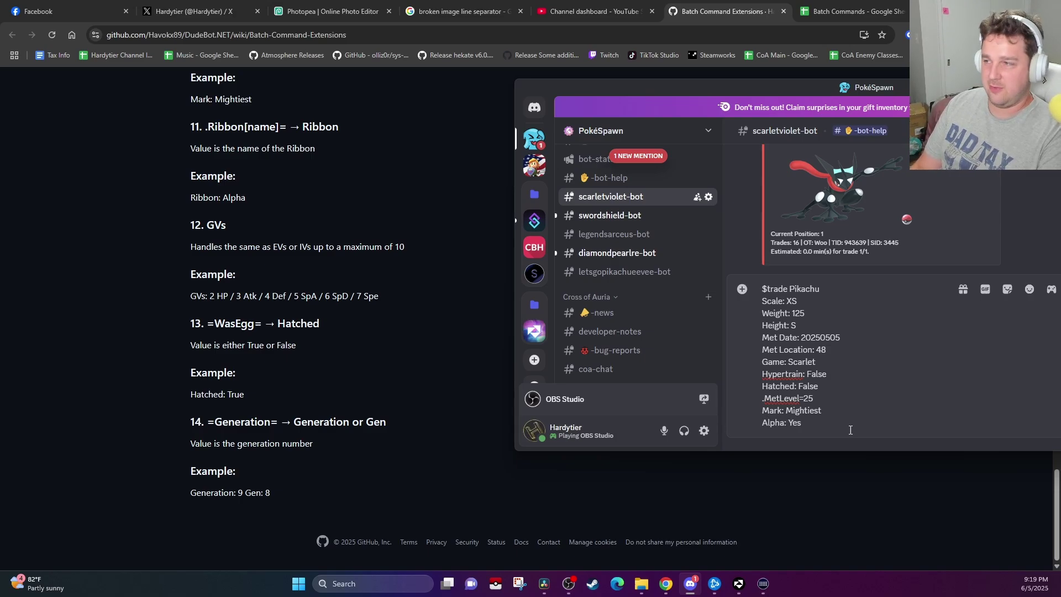
key("BackSpace")
key("BackSpace")
key("BackSpace")
key("BackSpace")
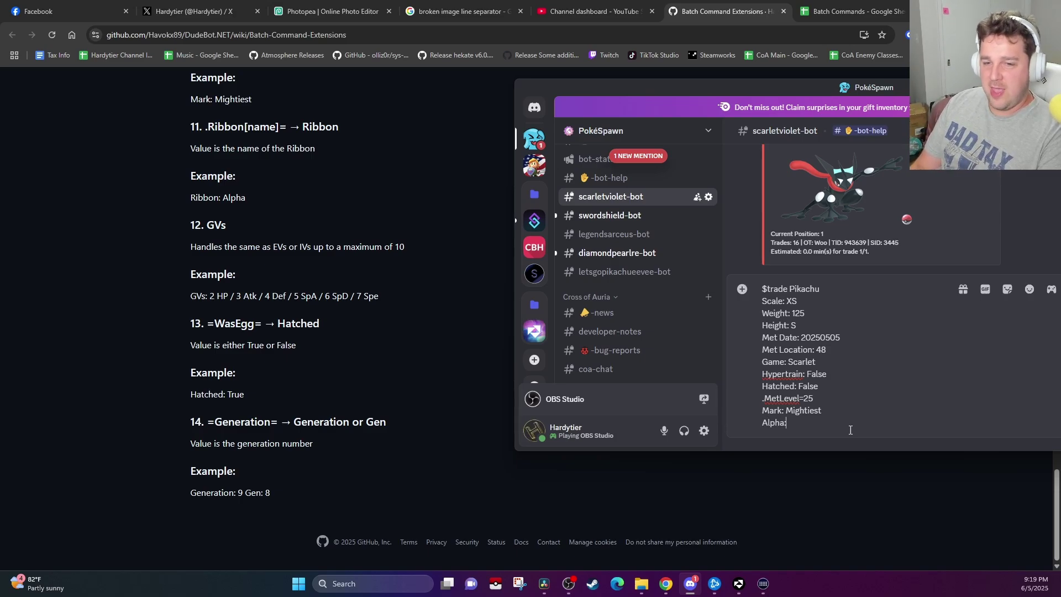
key("BackSpace")
key("BackSpace")
key("BackSpace")
key("BackSpace")
key("BackSpace")
key("BackSpace")
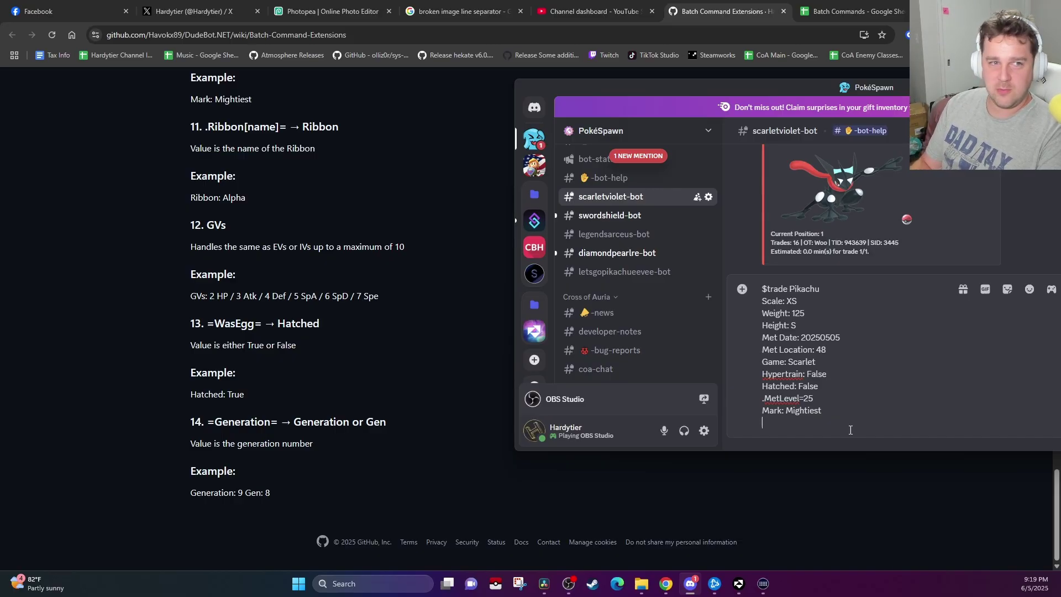
type("Ribbon: A")
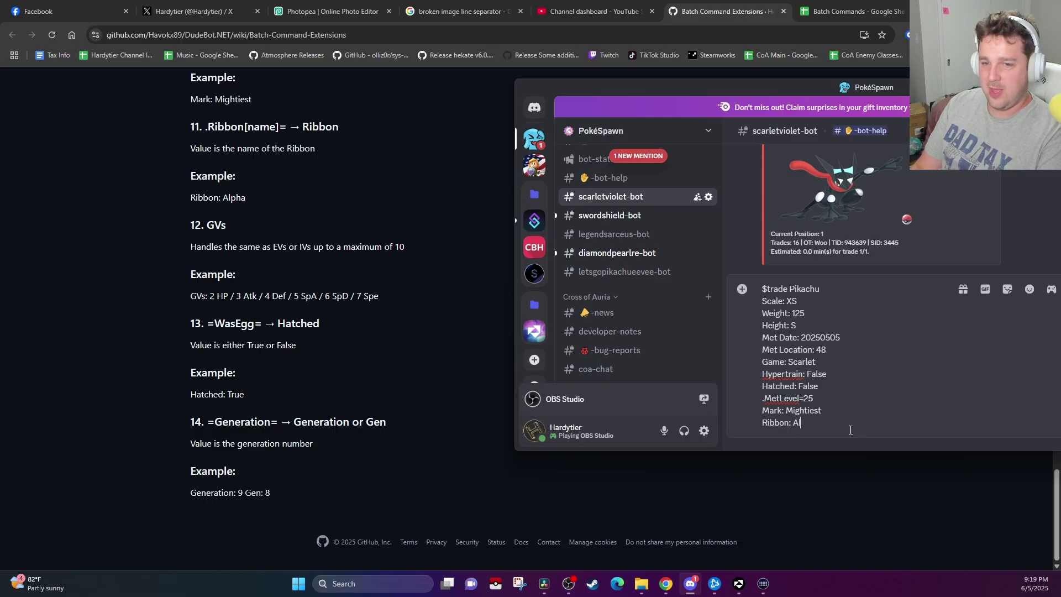
type("lpha")
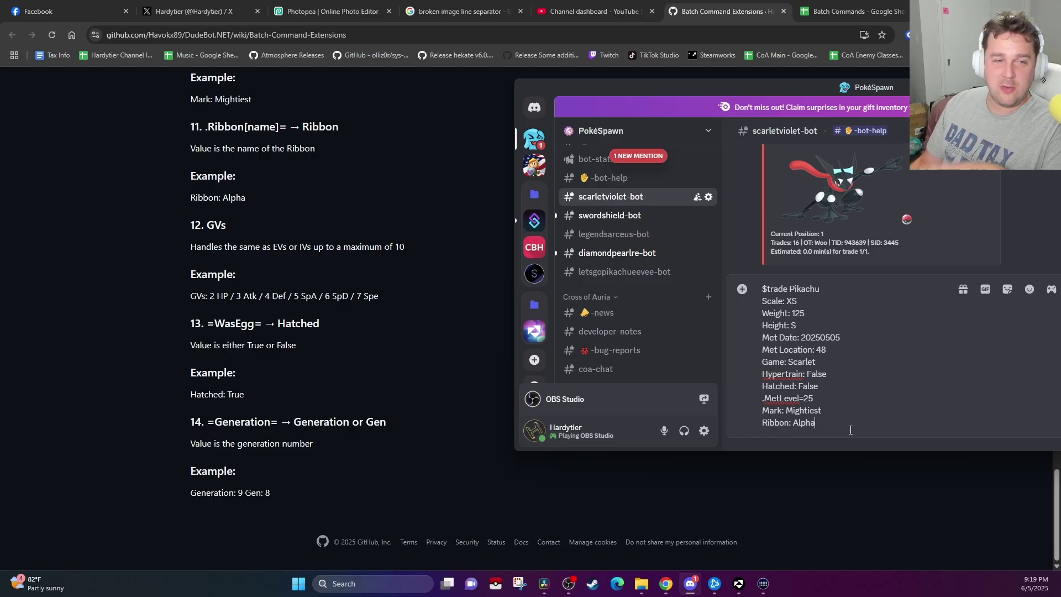
key("Up")
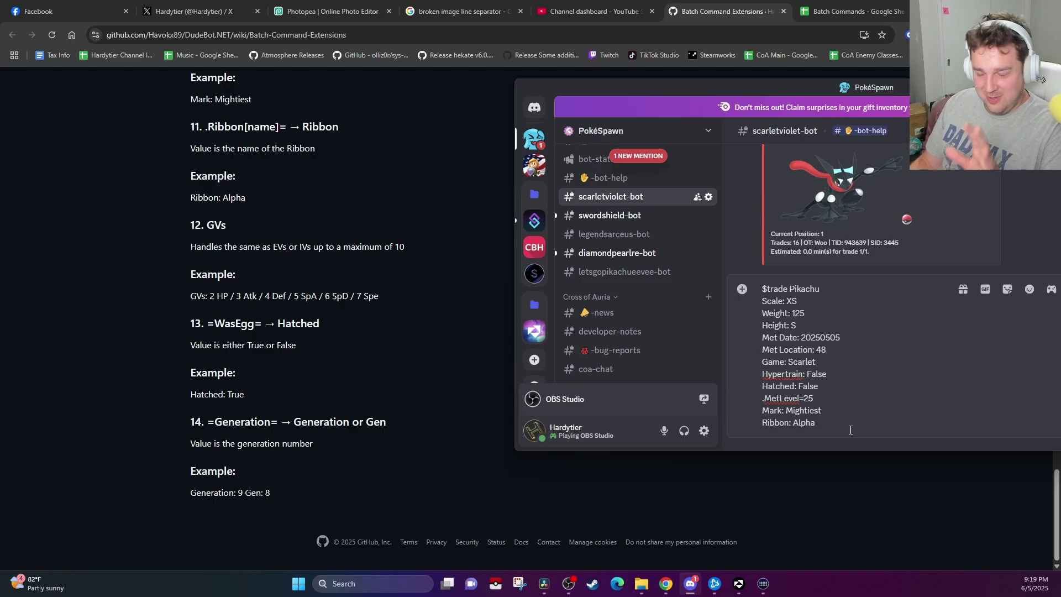
key("shift+Return")
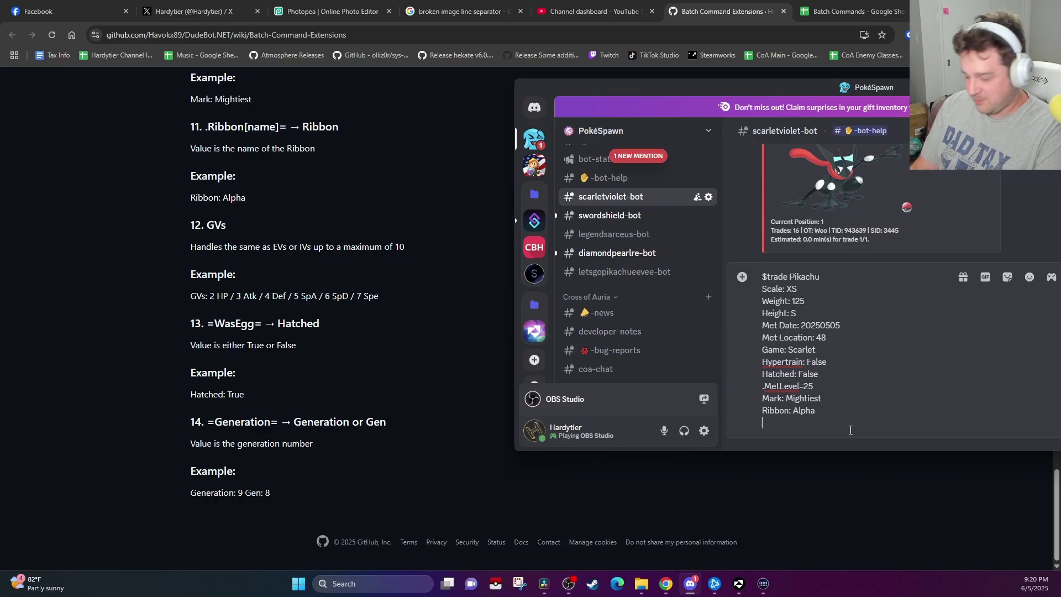
- Enter 'GV: 10' then 'HP / 10 Atk / 10 Def', fixing a stray 1
type("GV")
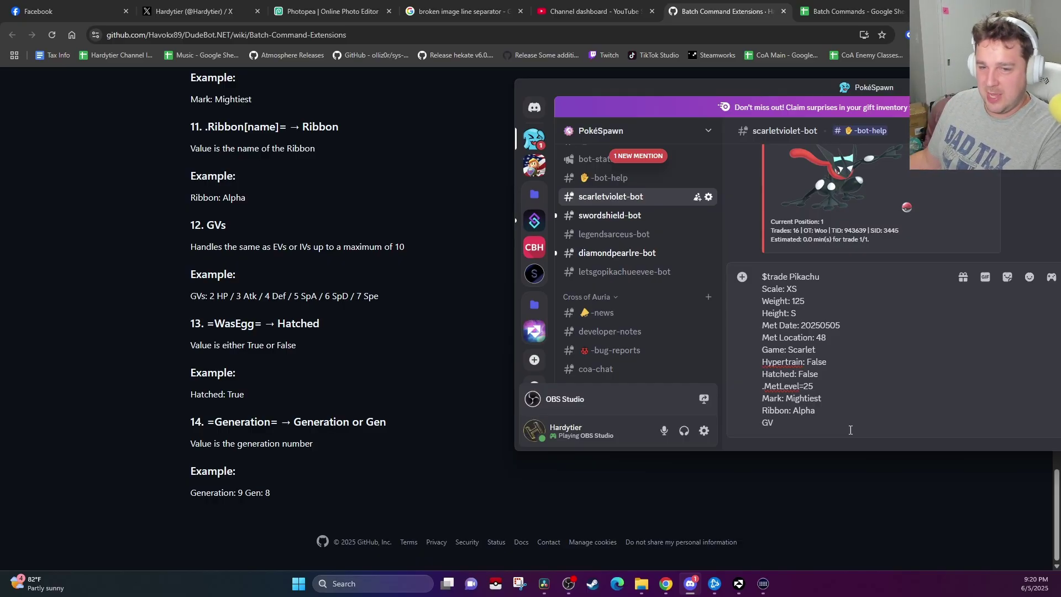
type(":")
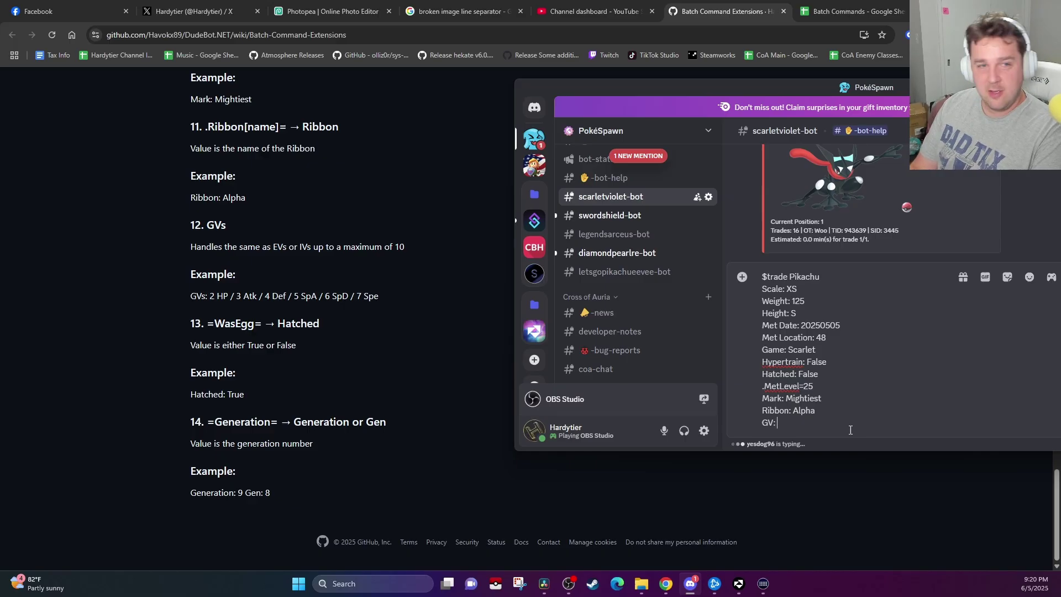
type("1")
key("BackSpace")
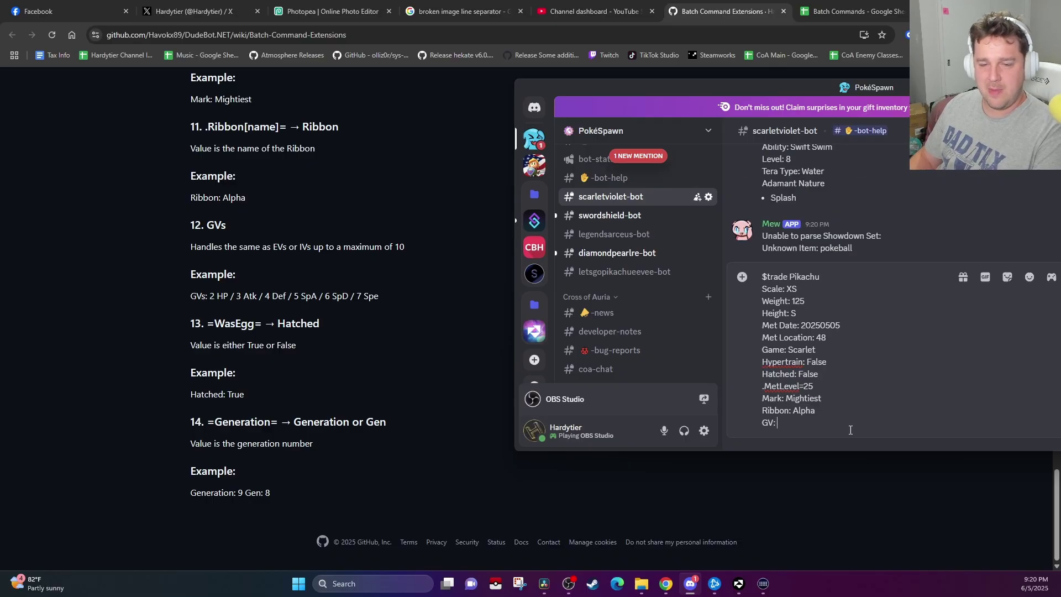
type("10")
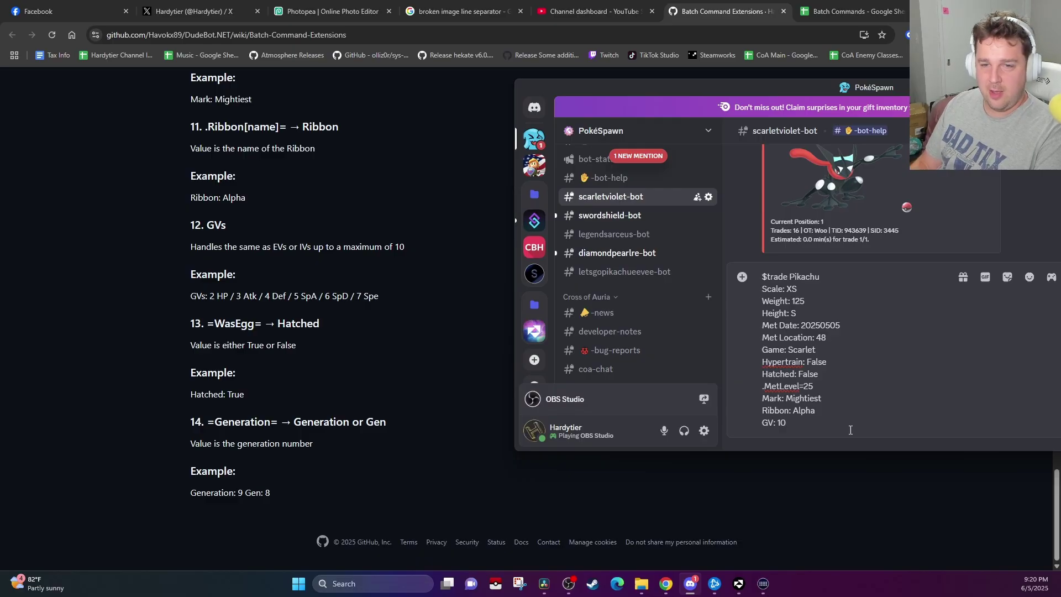
key("shift+Return")
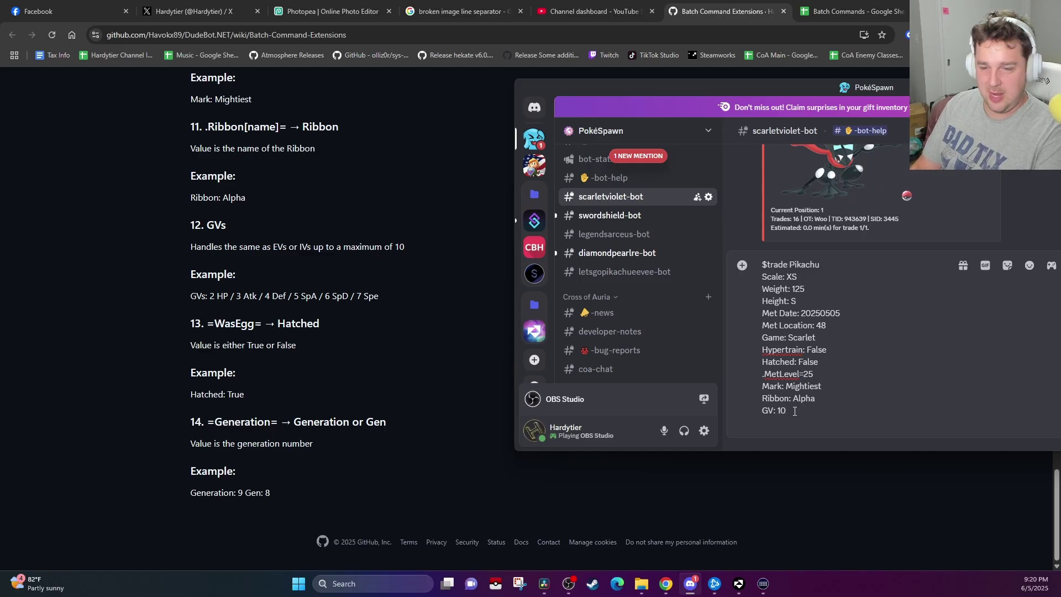
type("HP / 10 A")
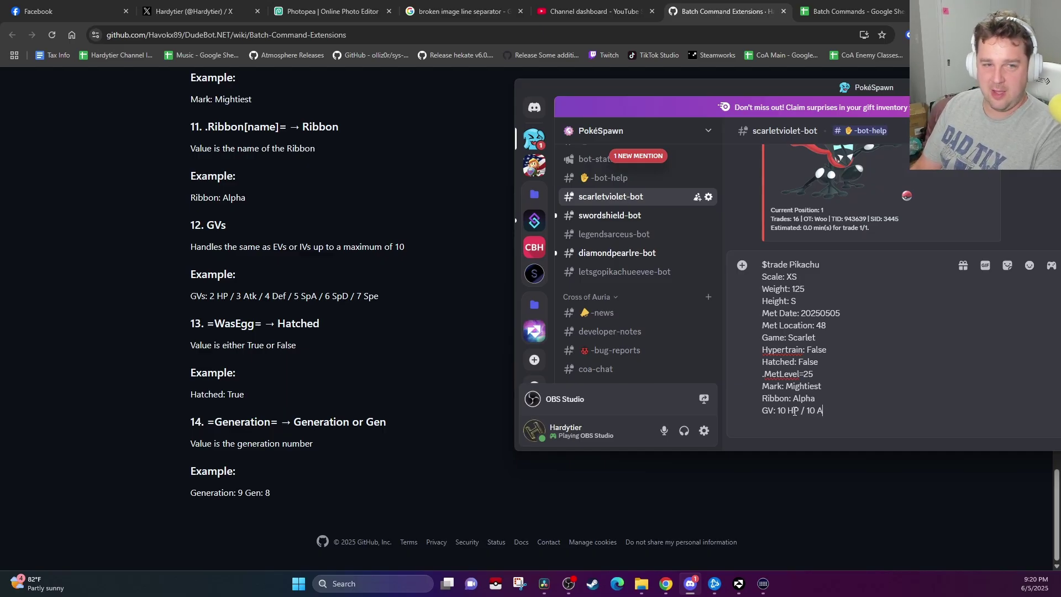
type("tk / 10 Def")
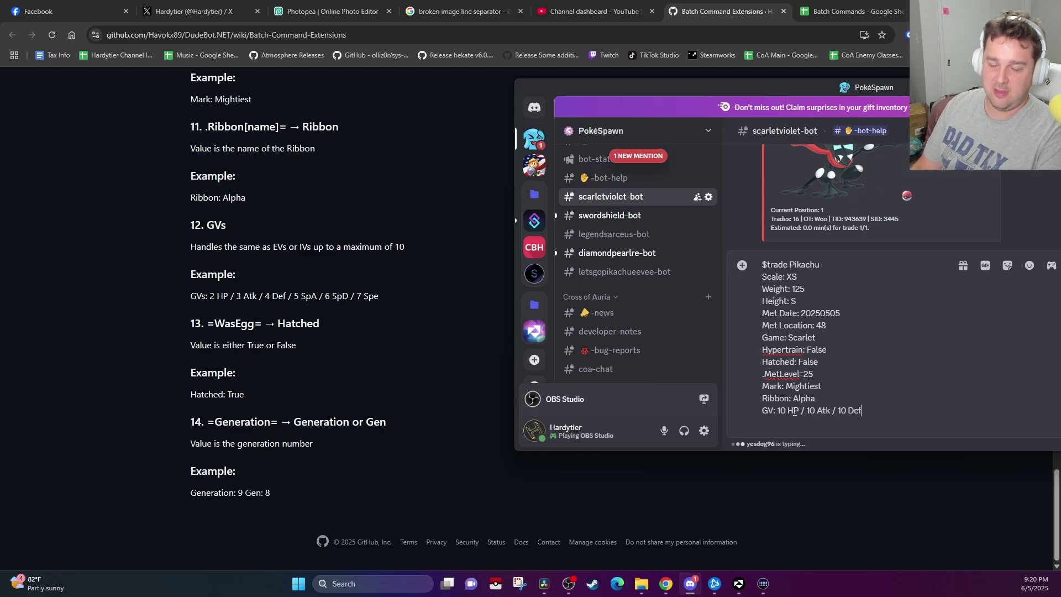
left_click_drag(209, 297, 277, 297)
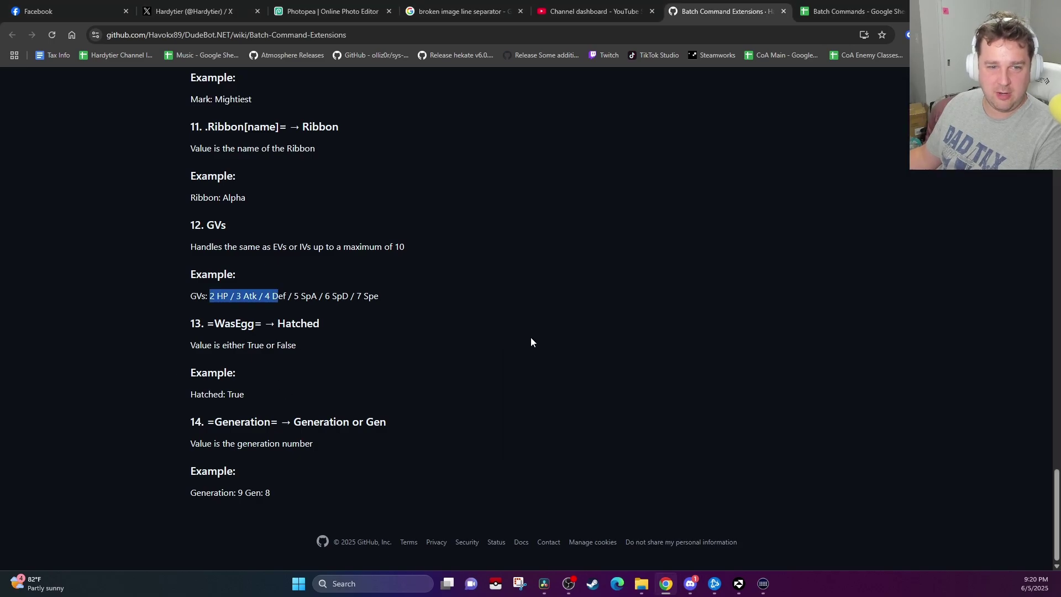
left_click(690, 583)
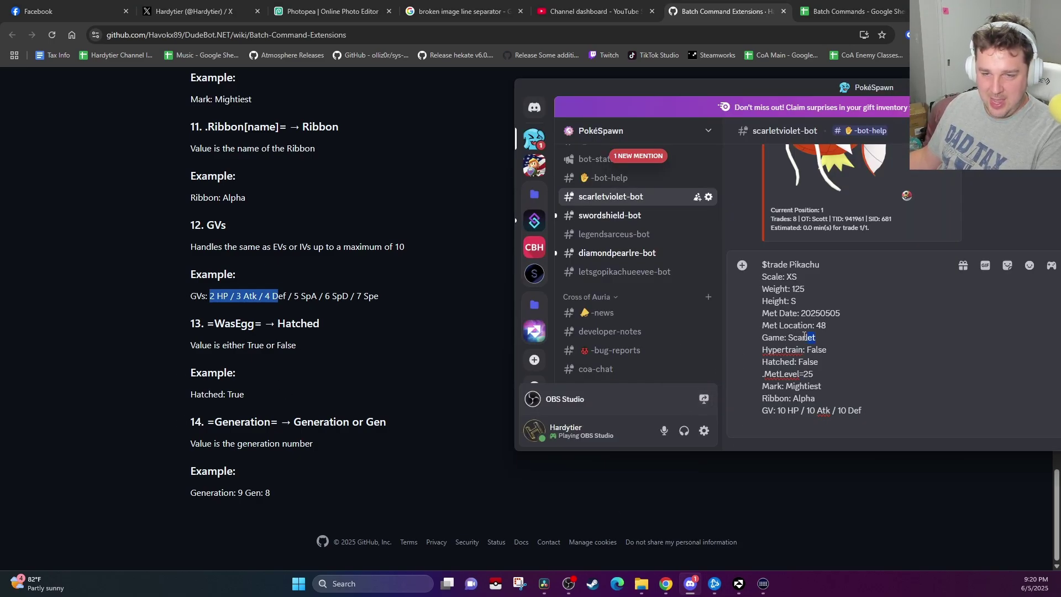
left_click_drag(816, 337, 747, 334)
left_click(832, 430)
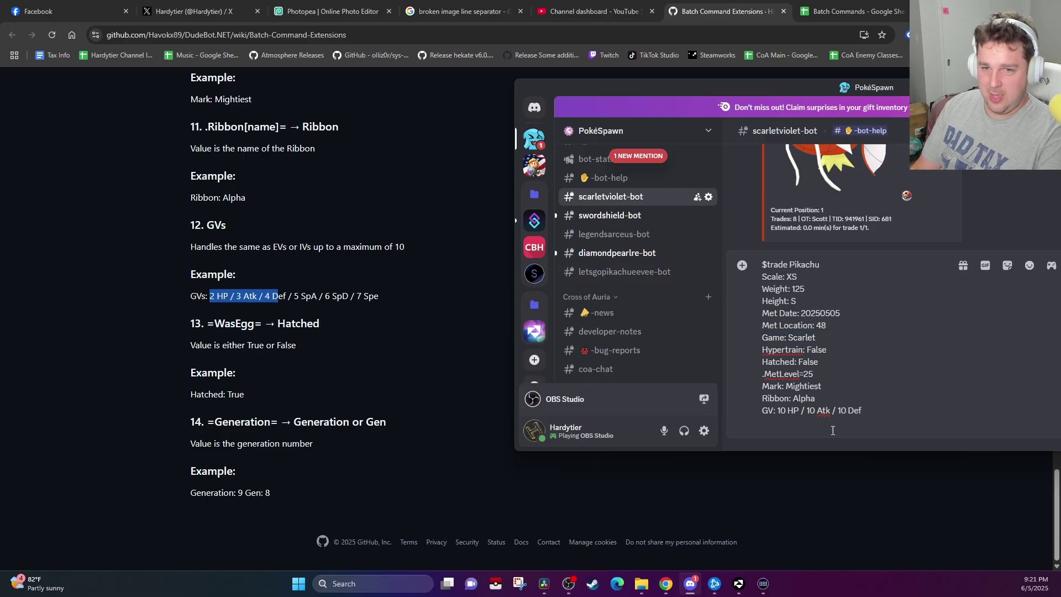
type("Gen")
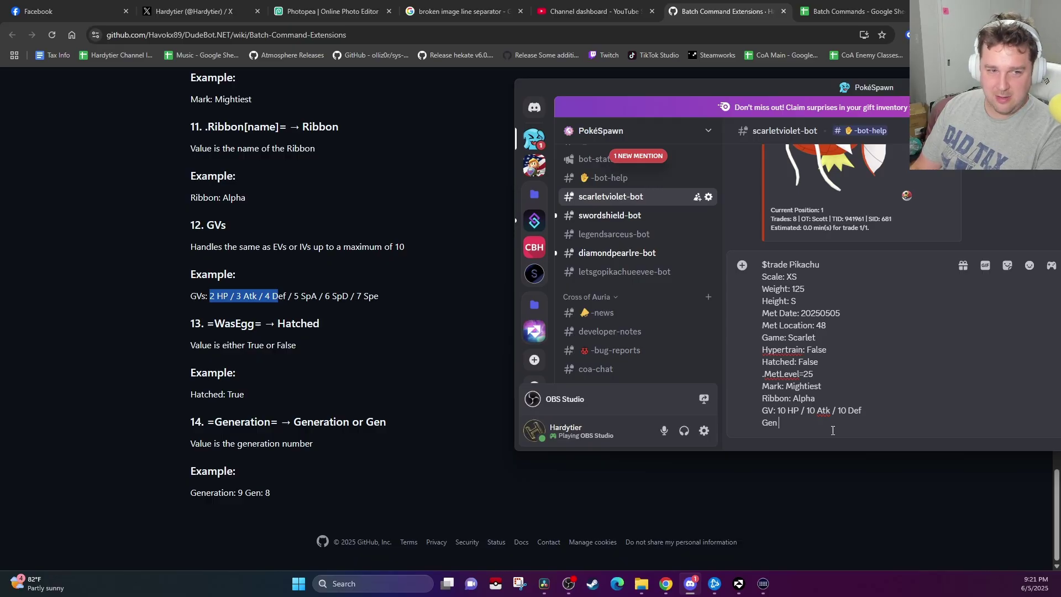
key("BackSpace")
type(": 8")
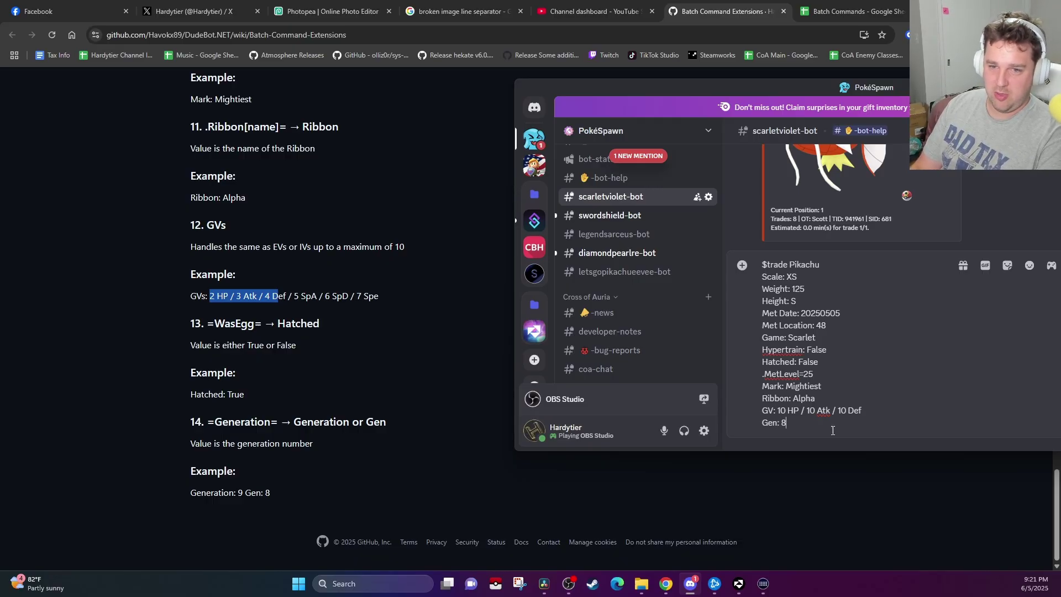
key("BackSpace")
key("BackSpace")
key("BackSpace")
key("BackSpace")
key("BackSpace")
key("BackSpace")
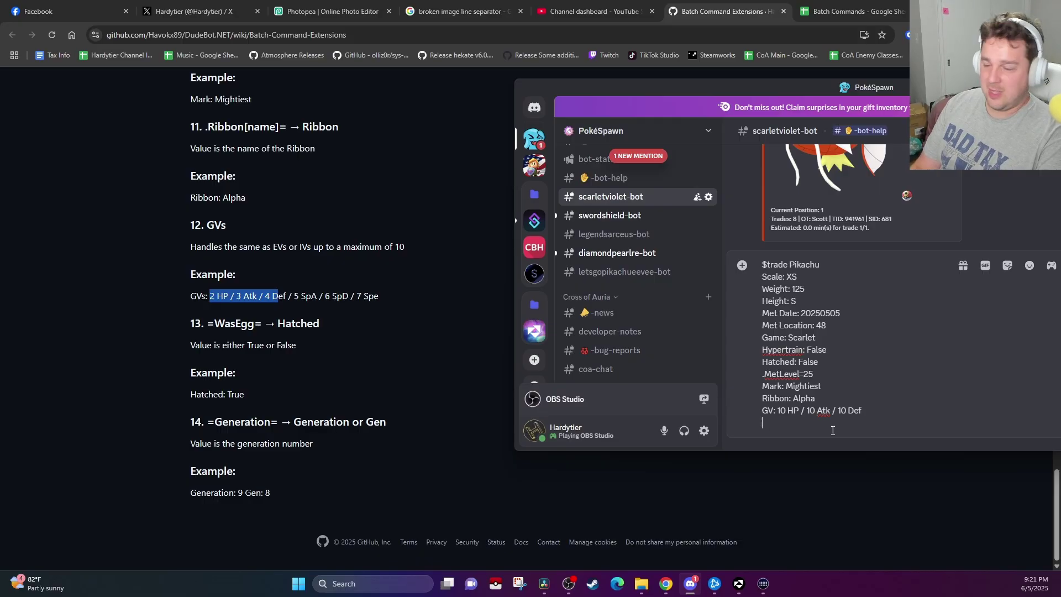
key("BackSpace")
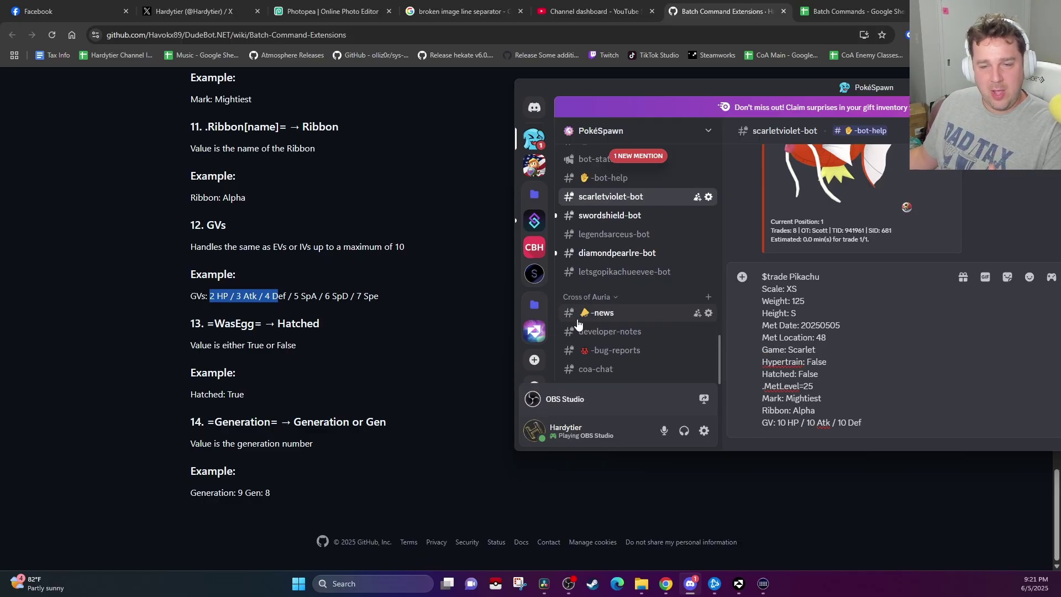
scroll(408, 270, "up", 7)
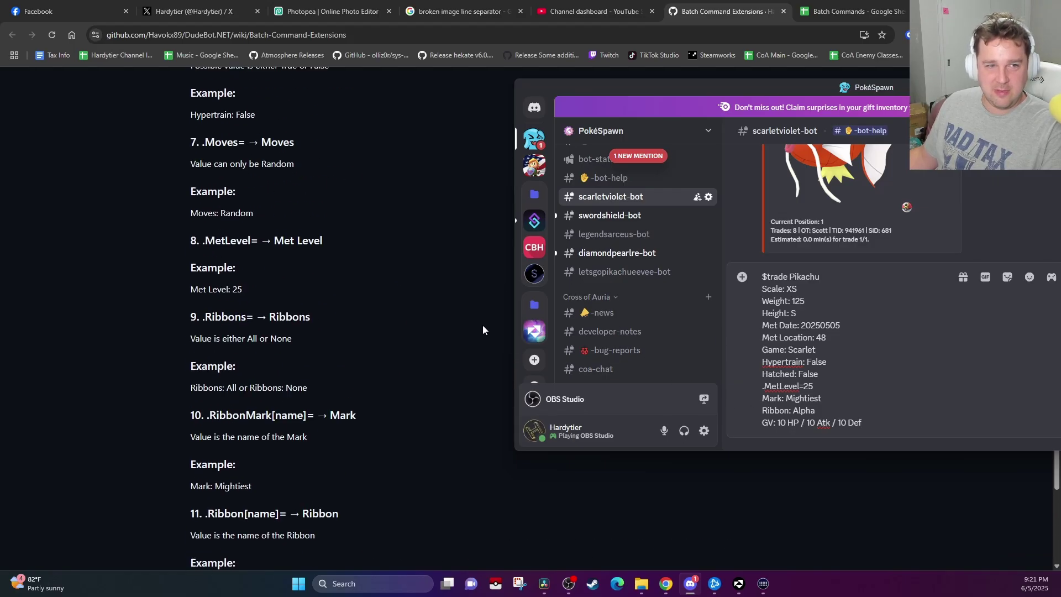
scroll(470, 318, "down", 7)
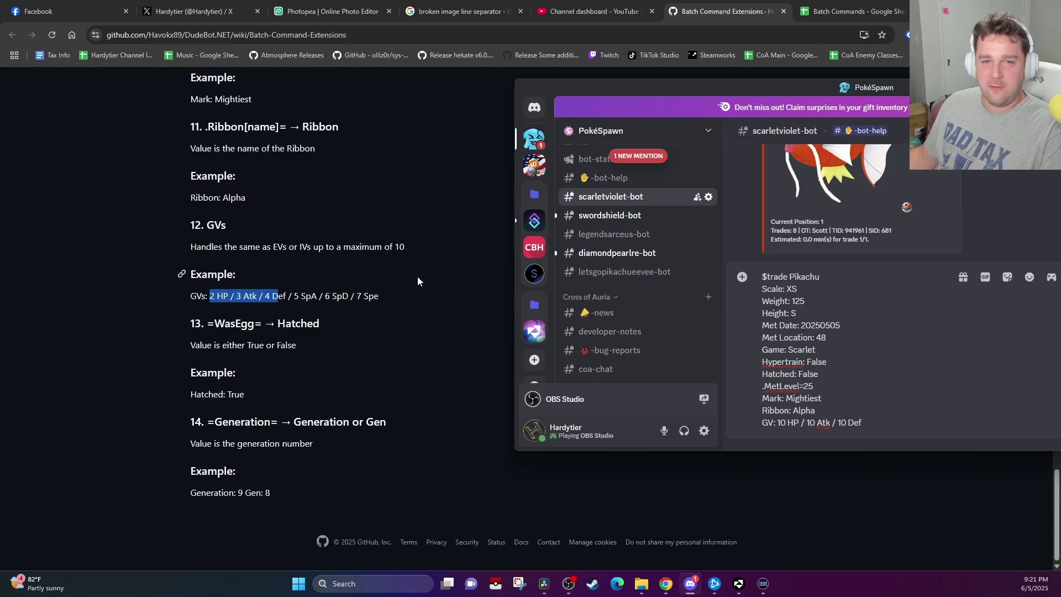
scroll(417, 281, "up", 20)
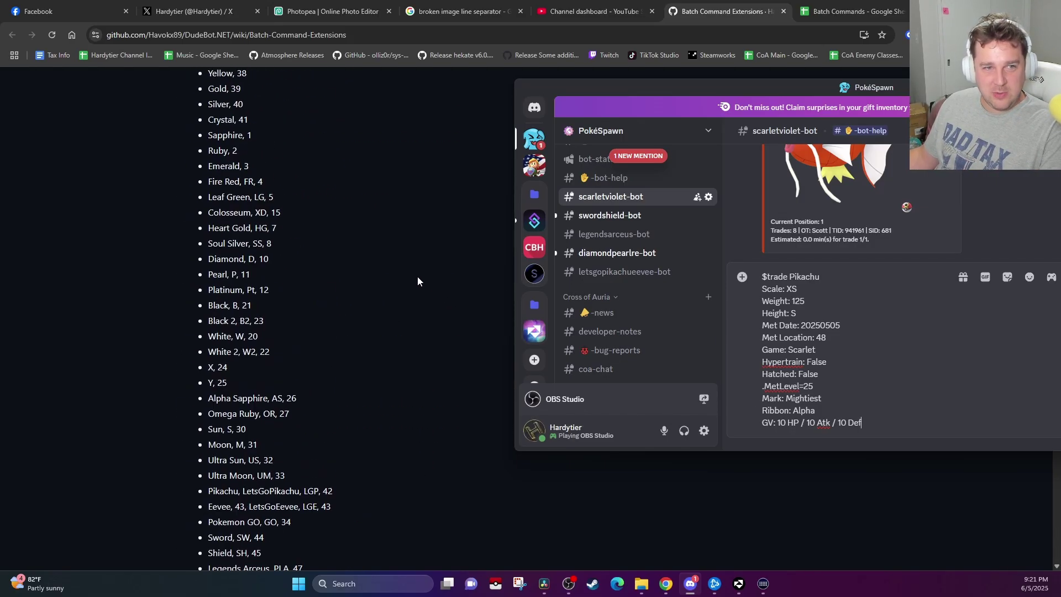
scroll(417, 281, "up", 15)
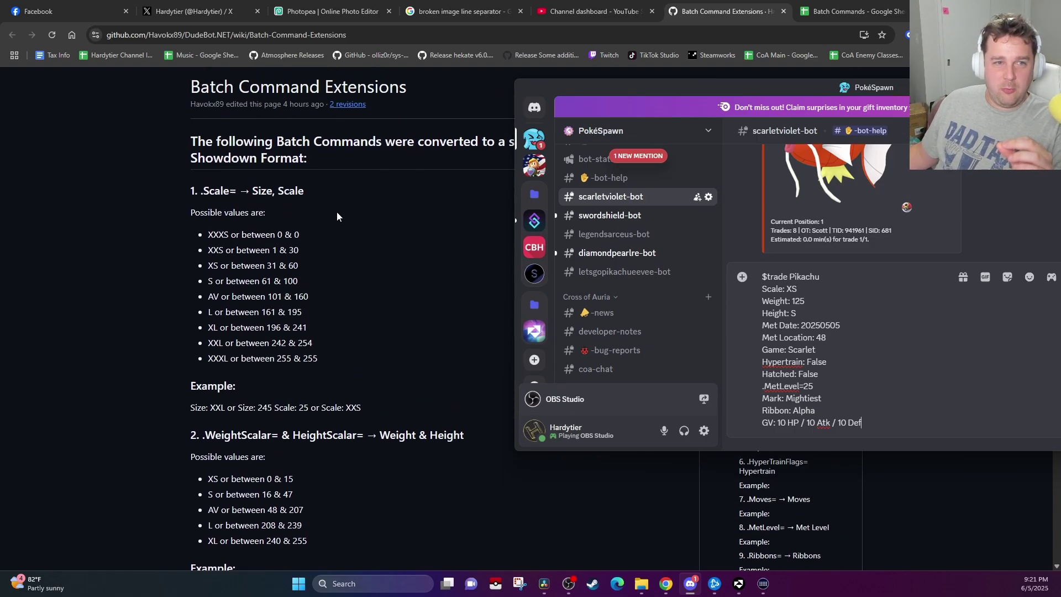
scroll(417, 244, "down", 6)
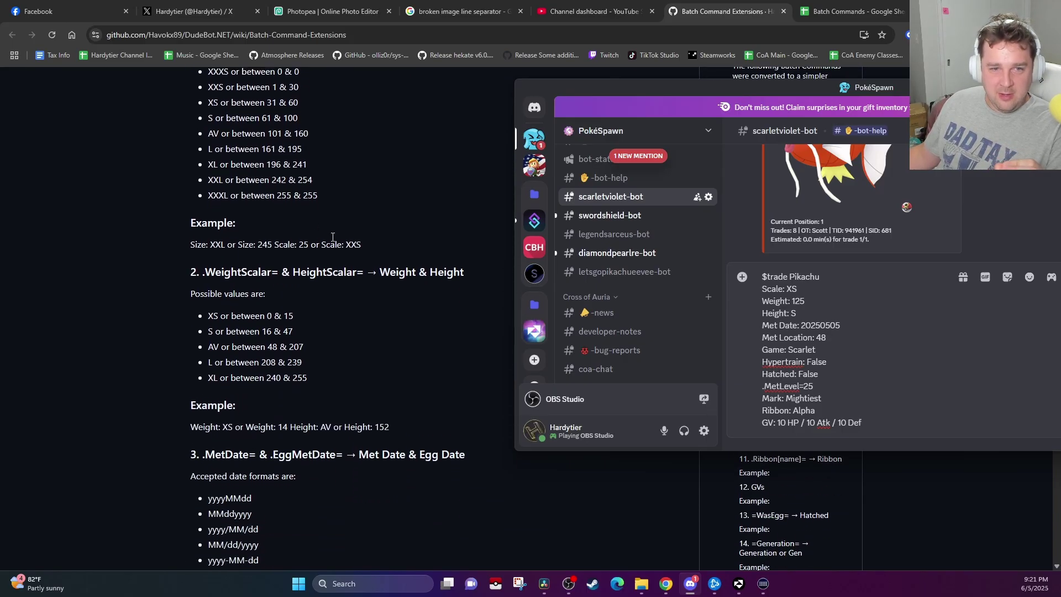
scroll(418, 248, "down", 9)
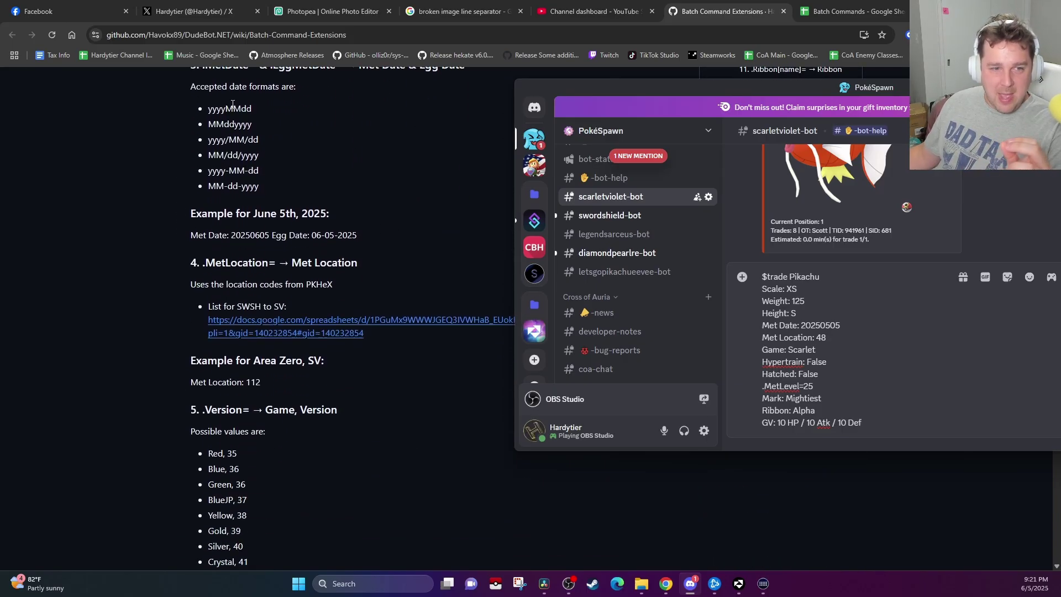
scroll(320, 194, "down", 12)
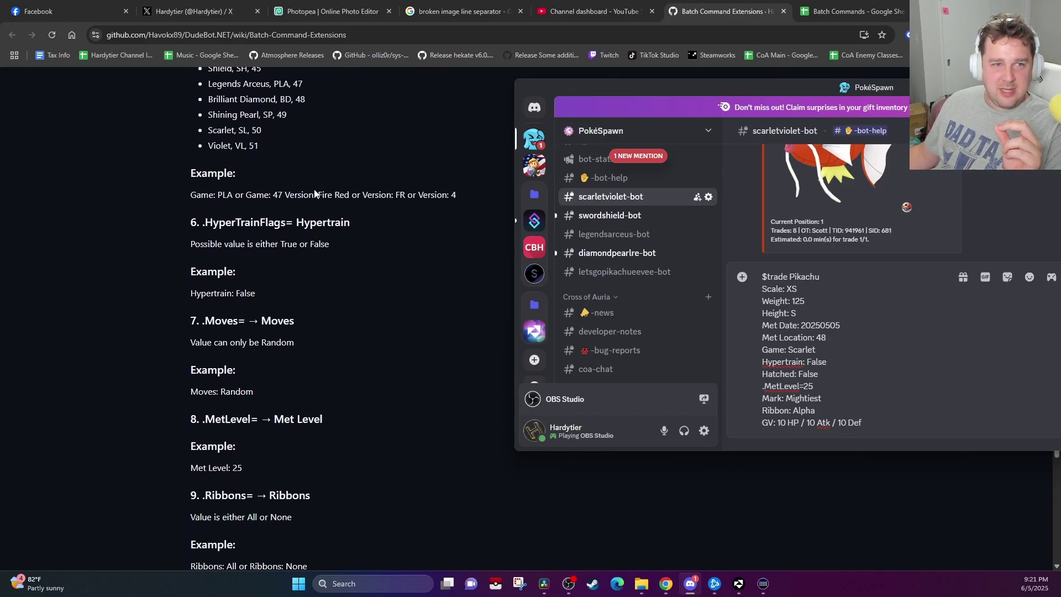
scroll(275, 198, "down", 5)
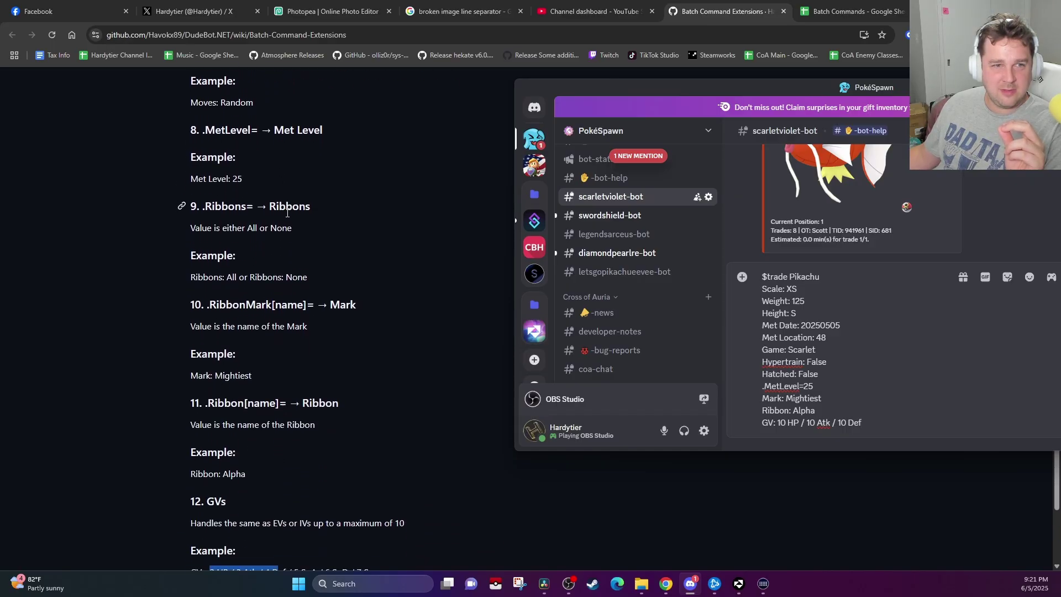
left_click_drag(210, 548, 278, 548)
scroll(264, 211, "down", 2)
scroll(264, 210, "down", 3)
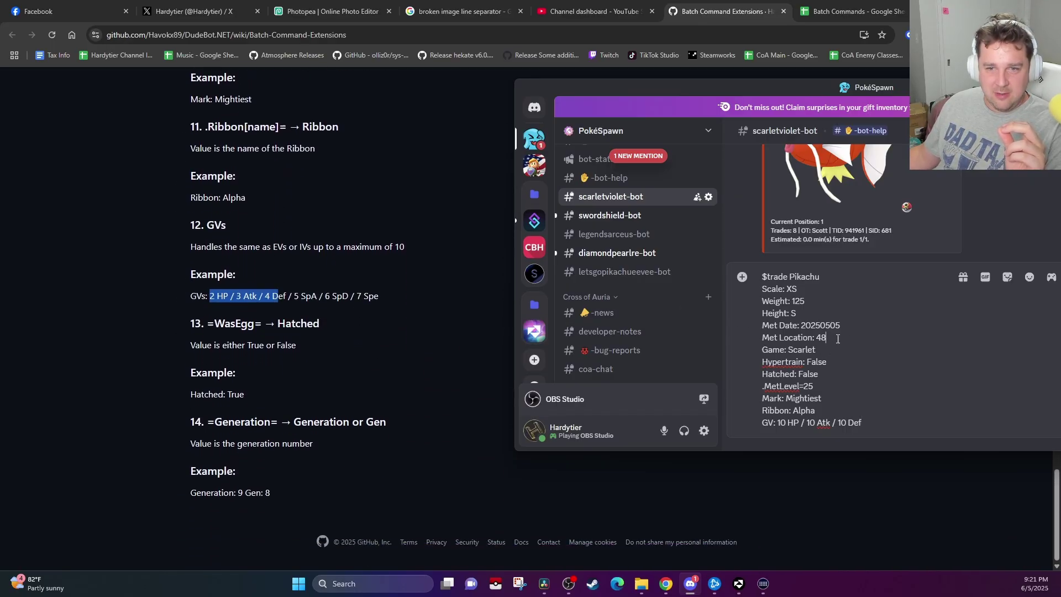
left_click_drag(833, 338, 758, 333)
left_click(921, 356)
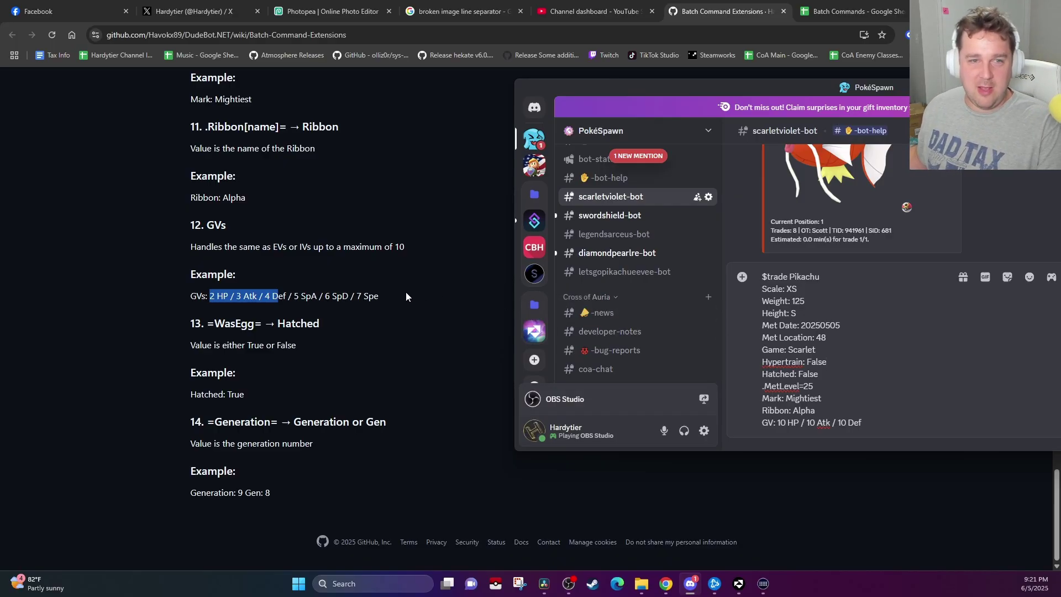
scroll(409, 288, "up", 8)
scroll(409, 289, "up", 15)
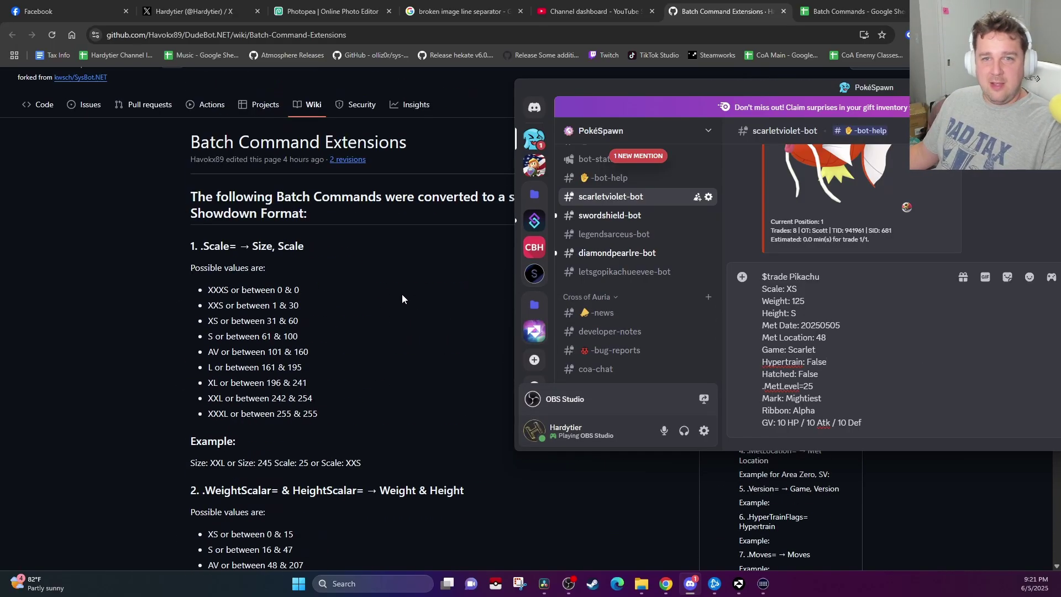